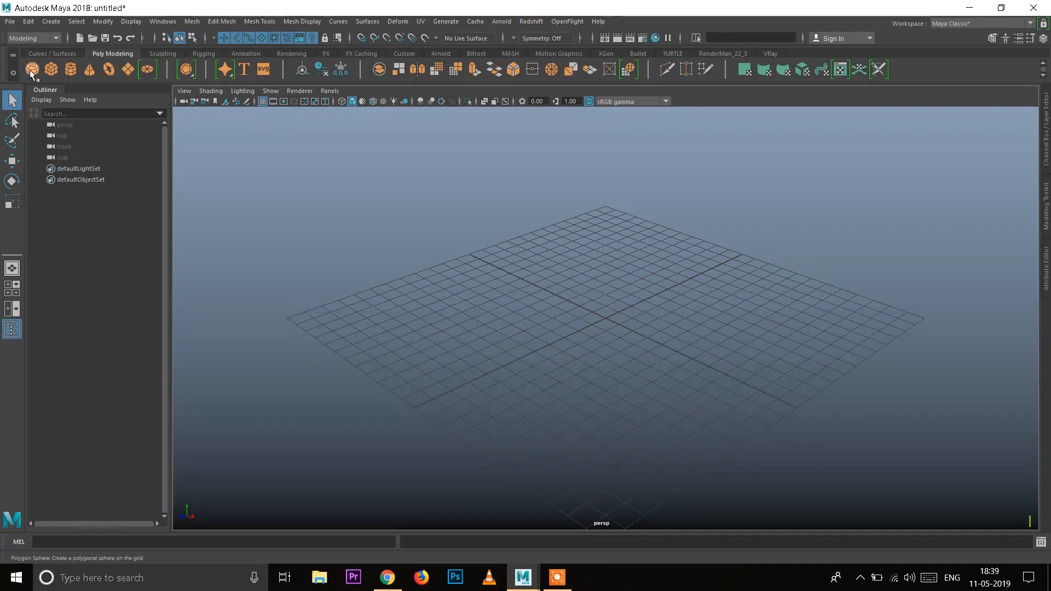
# Step: Create a polygon sphere at the centre of the grid and deselect it
pyautogui.click(32, 72)
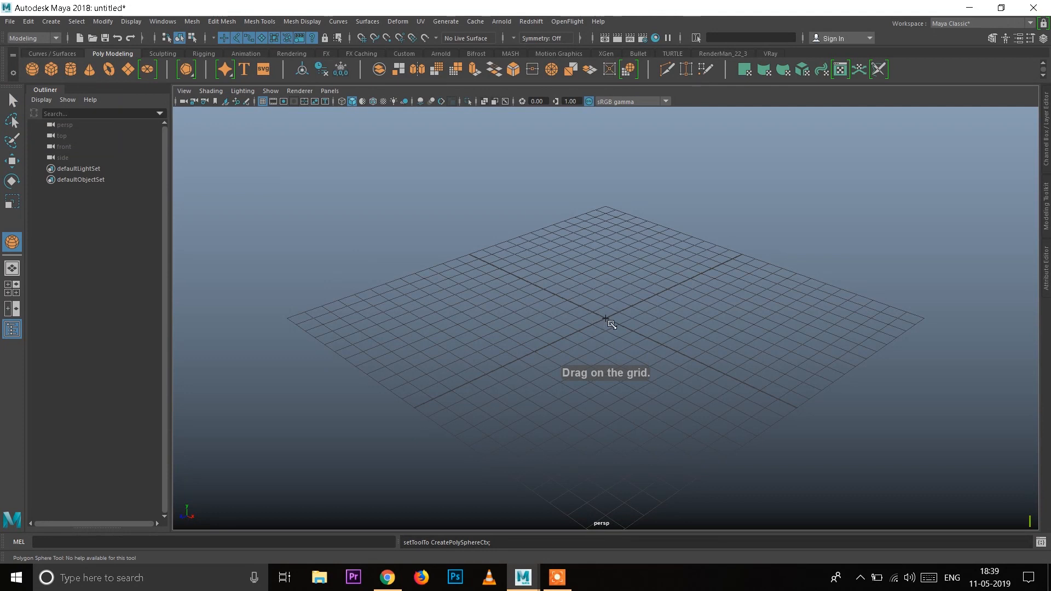
pyautogui.moveTo(623, 335); pyautogui.dragTo(654, 362)
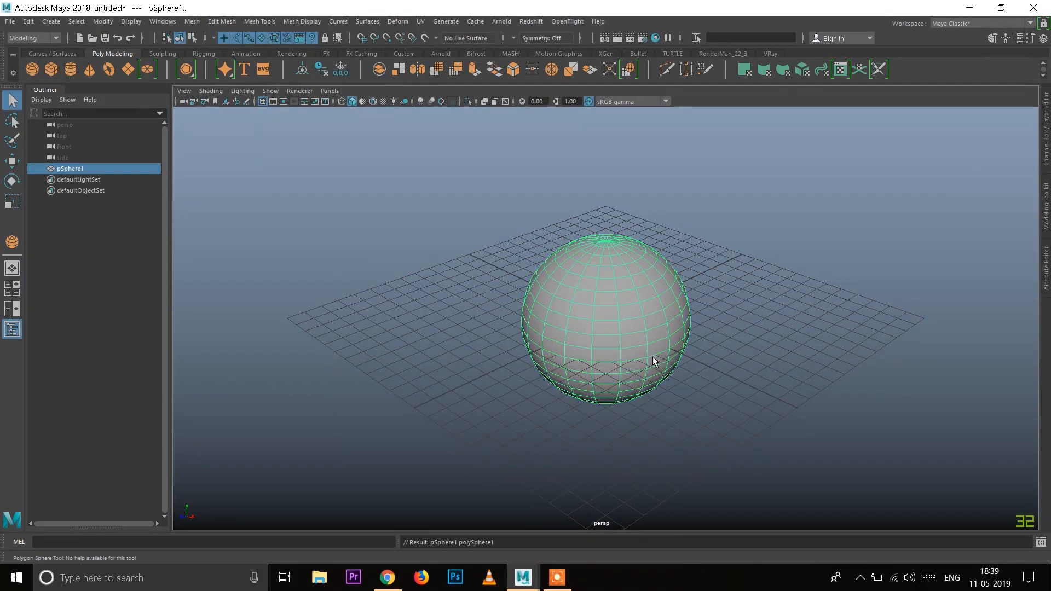
pyautogui.keyDown('alt'); pyautogui.moveTo(676, 317); pyautogui.dragTo(584, 291); pyautogui.keyUp('alt')
pyautogui.moveTo(584, 292); pyautogui.dragTo(710, 238, button='right')
pyautogui.keyDown('alt'); pyautogui.moveTo(710, 239); pyautogui.dragTo(650, 363); pyautogui.keyUp('alt')
pyautogui.click(705, 337)
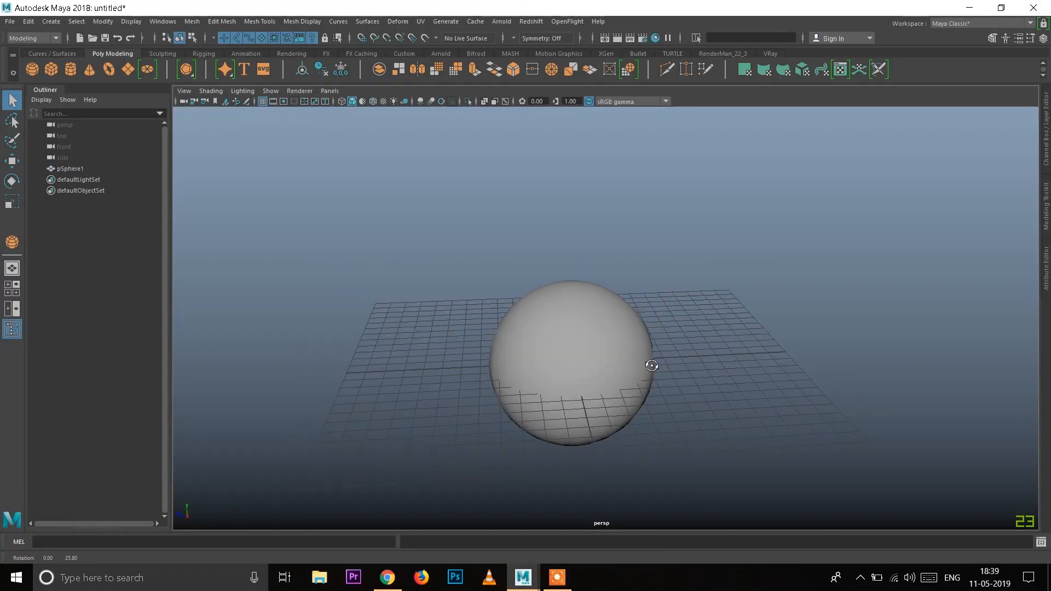
# Step: Select the sphere and examine its mesh from several angles and distances
pyautogui.click(577, 317)
pyautogui.keyDown('alt'); pyautogui.moveTo(525, 247); pyautogui.dragTo(609, 330, button='right'); pyautogui.keyUp('alt')
pyautogui.keyDown('alt'); pyautogui.moveTo(592, 390); pyautogui.dragTo(597, 330, button='middle'); pyautogui.keyUp('alt')
pyautogui.keyDown('alt'); pyautogui.moveTo(597, 330); pyautogui.dragTo(594, 311); pyautogui.keyUp('alt')
pyautogui.keyDown('alt'); pyautogui.moveTo(556, 279); pyautogui.dragTo(597, 322); pyautogui.keyUp('alt')
pyautogui.moveTo(596, 317)
pyautogui.keyDown('alt'); pyautogui.mouseDown(button='middle')
pyautogui.moveTo(581, 373)
pyautogui.moveTo(592, 322)
pyautogui.mouseUp(button='middle'); pyautogui.keyUp('alt')
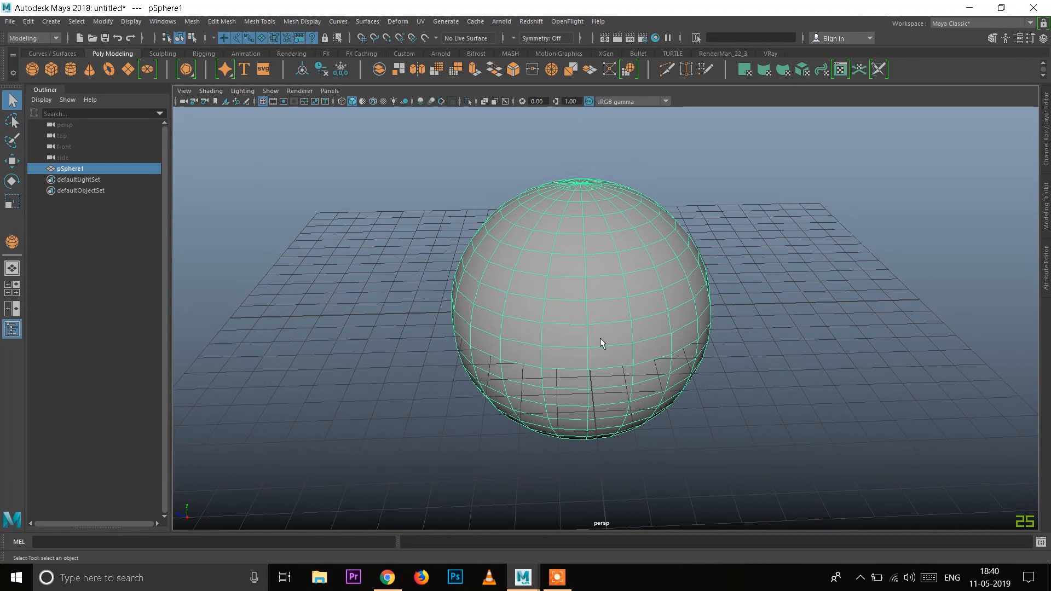
pyautogui.keyDown('alt'); pyautogui.moveTo(600, 352); pyautogui.dragTo(596, 341, button='right'); pyautogui.keyUp('alt')
pyautogui.keyDown('alt'); pyautogui.moveTo(657, 396); pyautogui.dragTo(647, 382, button='right'); pyautogui.keyUp('alt')
pyautogui.keyDown('alt'); pyautogui.moveTo(647, 383); pyautogui.dragTo(643, 378); pyautogui.keyUp('alt')
pyautogui.keyDown('alt'); pyautogui.moveTo(595, 293); pyautogui.dragTo(606, 305, button='right'); pyautogui.keyUp('alt')
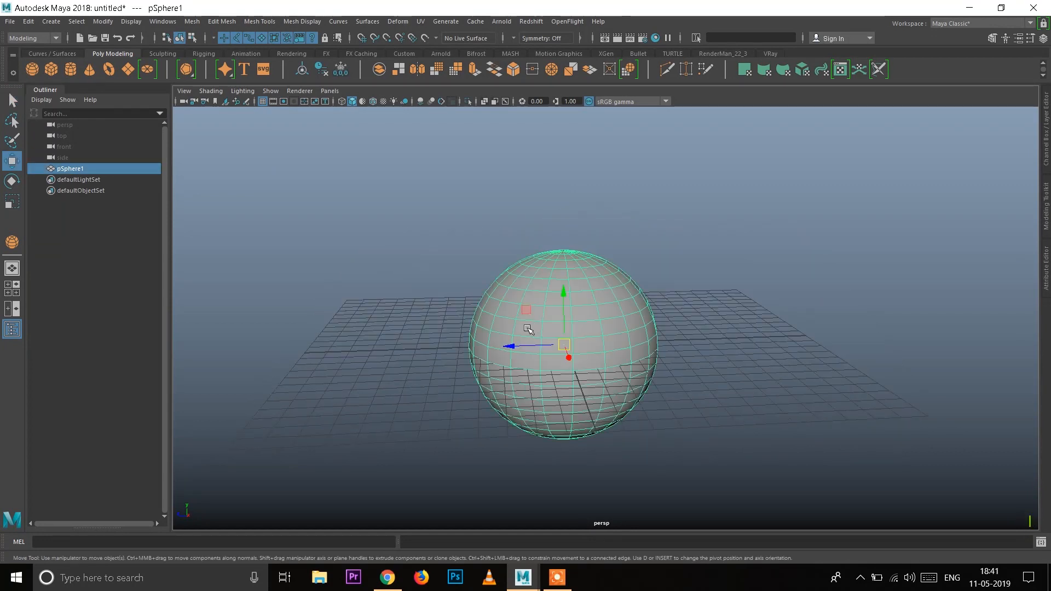
pyautogui.keyDown('alt'); pyautogui.moveTo(544, 269); pyautogui.dragTo(556, 283, button='right'); pyautogui.keyUp('alt')
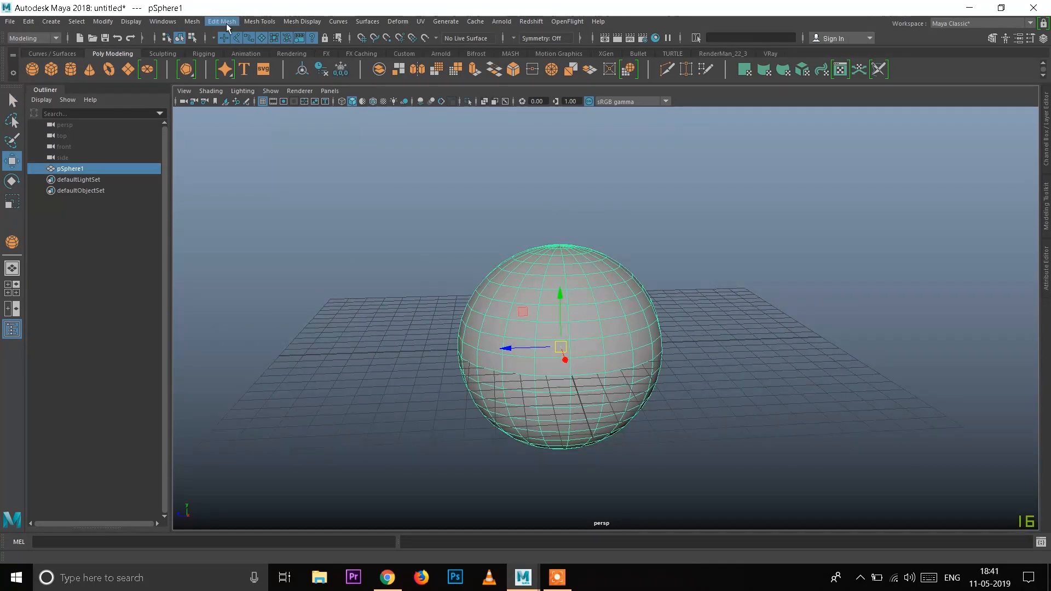
# Step: Add a lattice deformer around the selected sphere with 2, 5 and 2 divisions
pyautogui.click(396, 22)
pyautogui.moveTo(485, 257)
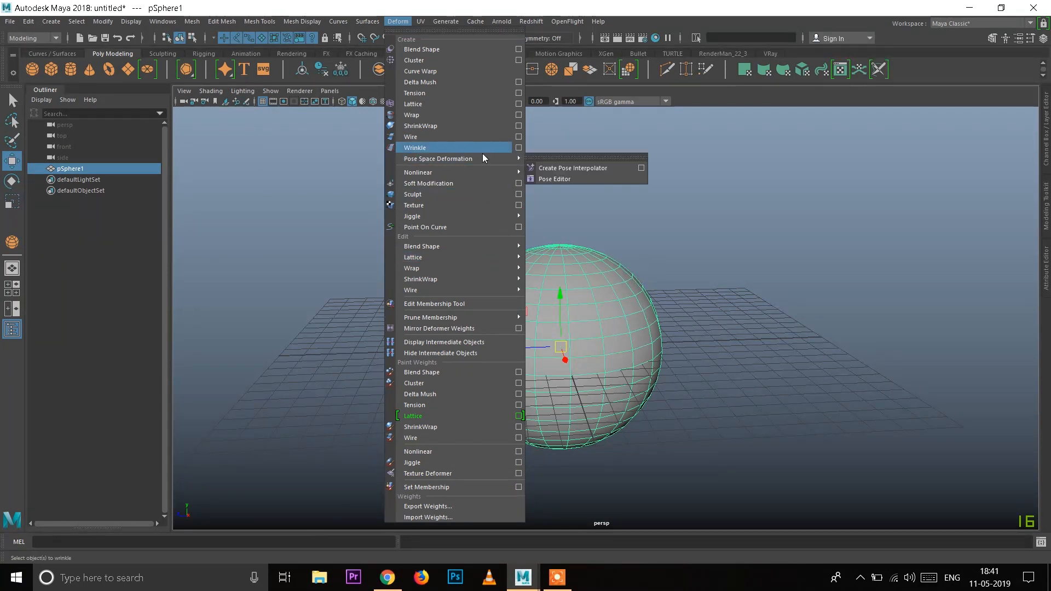
pyautogui.click(519, 104)
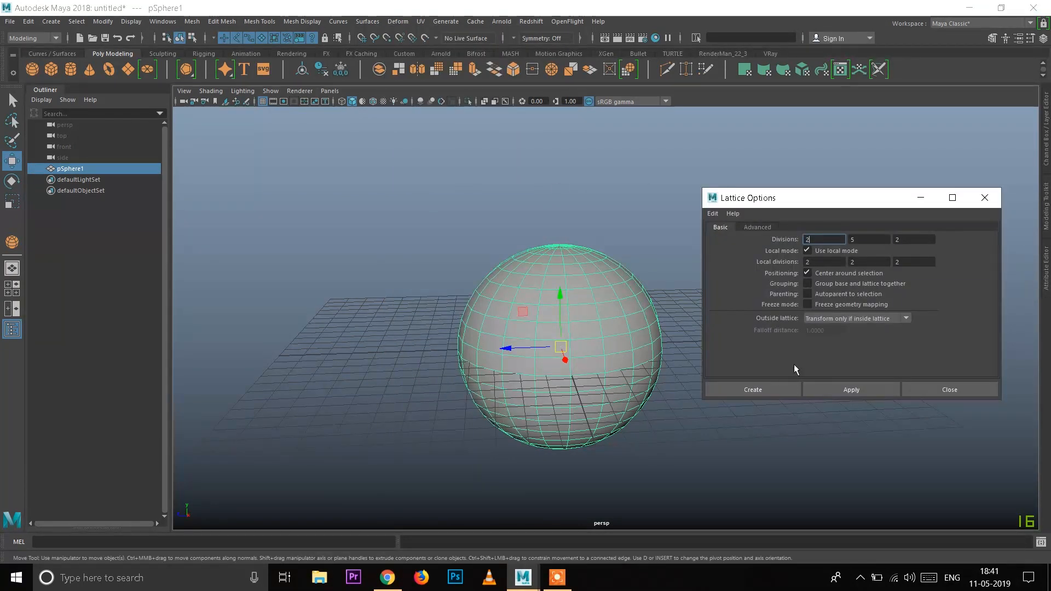
pyautogui.click(790, 392)
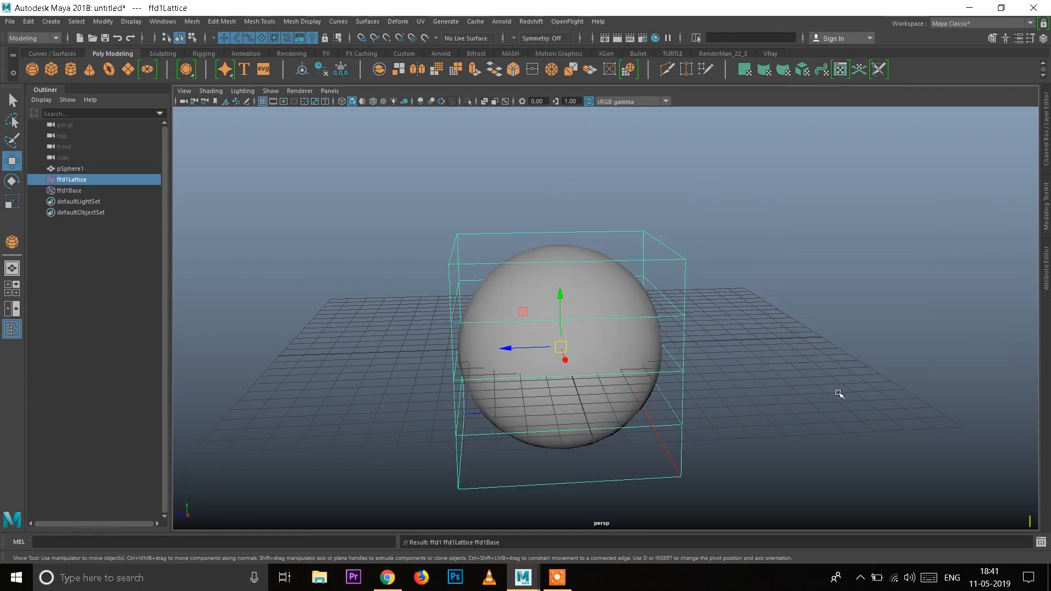
# Step: Switch the lattice to point editing and select the four points of its uppermost row
pyautogui.click(785, 311)
pyautogui.click(684, 258)
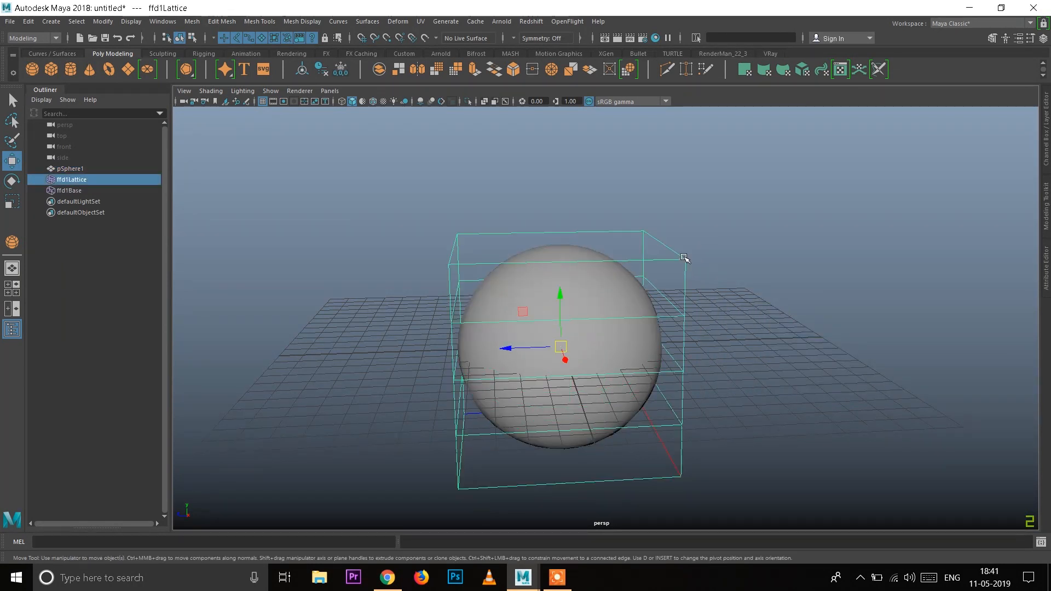
pyautogui.moveTo(684, 261); pyautogui.dragTo(675, 224, button='right')
pyautogui.keyDown('alt'); pyautogui.moveTo(698, 287); pyautogui.dragTo(694, 277); pyautogui.keyUp('alt')
pyautogui.moveTo(438, 222); pyautogui.dragTo(535, 275)
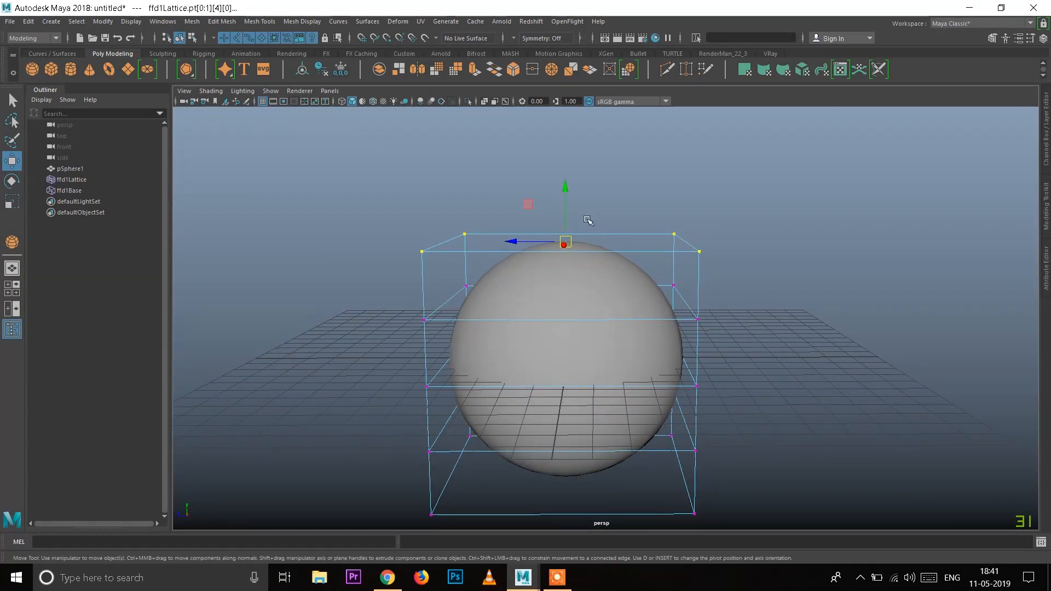
# Step: Try raising the four uppermost lattice points by about 2.18 units, and undo the move
pyautogui.moveTo(566, 192); pyautogui.dragTo(564, 130)
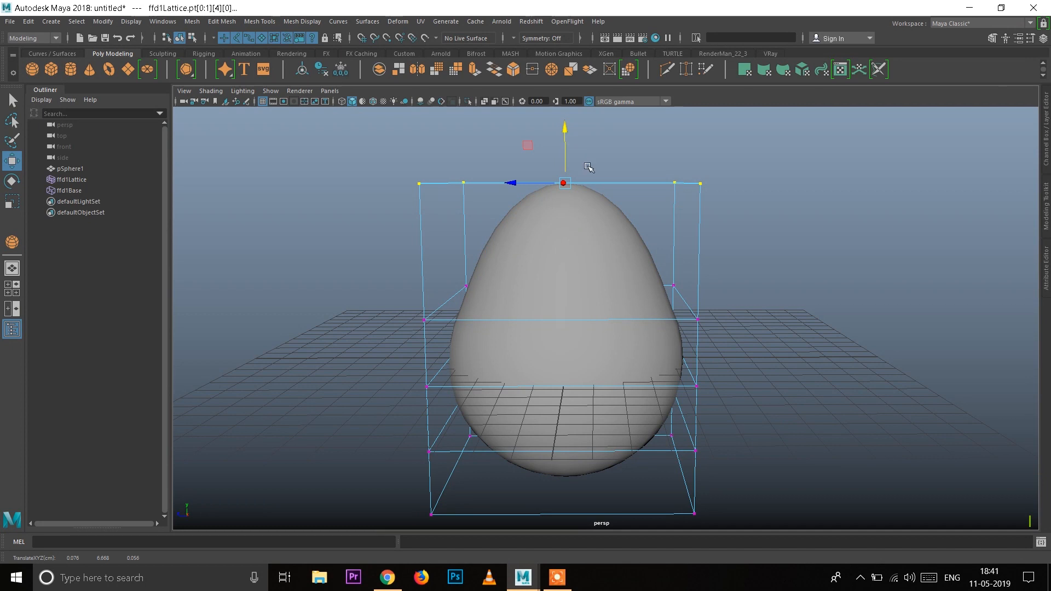
pyautogui.hotkey('ctrl', 'z')
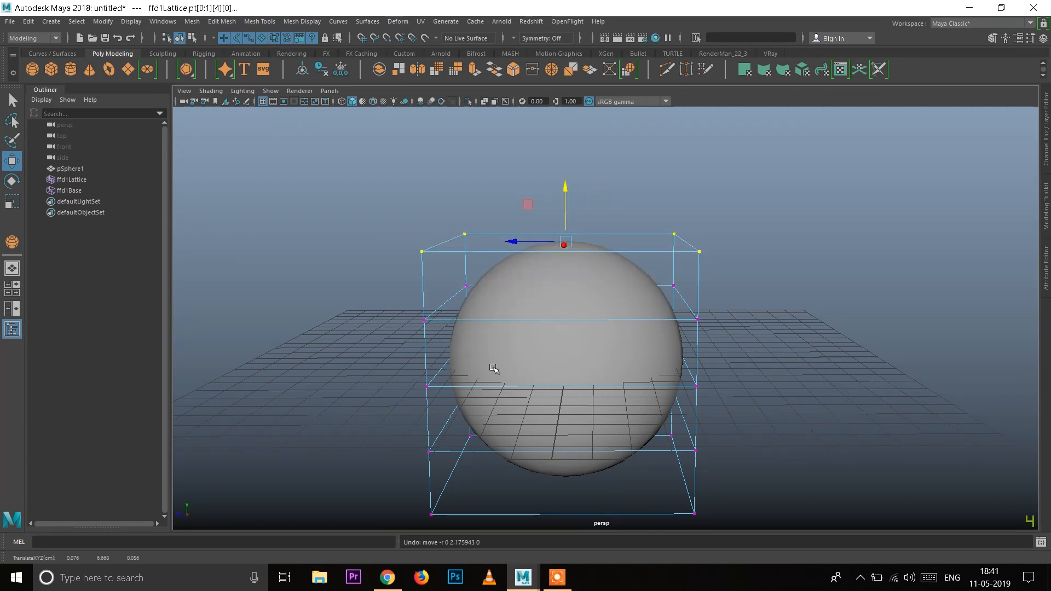
pyautogui.keyDown('alt'); pyautogui.moveTo(465, 340); pyautogui.dragTo(511, 395, button='right'); pyautogui.keyUp('alt')
pyautogui.keyDown('alt'); pyautogui.moveTo(511, 395); pyautogui.dragTo(514, 368, button='middle'); pyautogui.keyUp('alt')
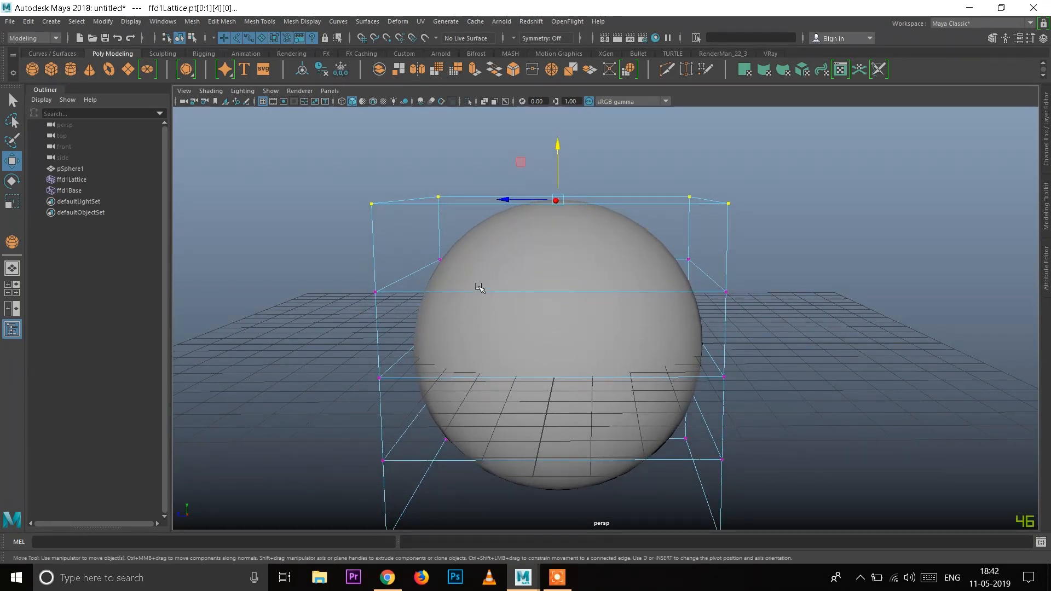
pyautogui.keyDown('alt'); pyautogui.moveTo(636, 315); pyautogui.dragTo(650, 335, button='right'); pyautogui.keyUp('alt')
pyautogui.keyDown('alt'); pyautogui.moveTo(650, 336); pyautogui.dragTo(649, 309, button='middle'); pyautogui.keyUp('alt')
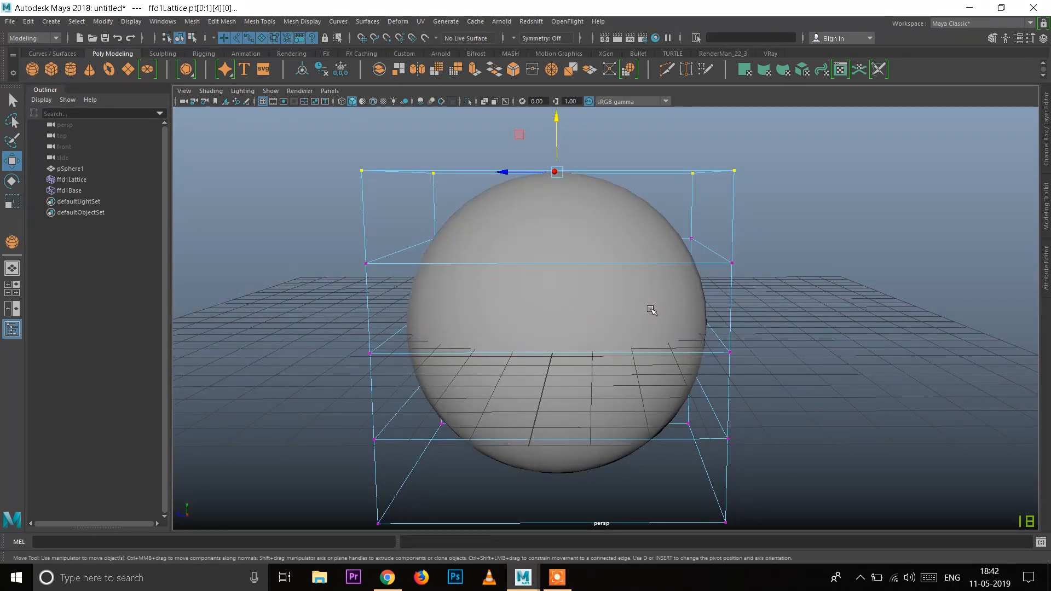
# Step: Enable Soft Select in the Move Tool settings and close the settings window
pyautogui.press('b')
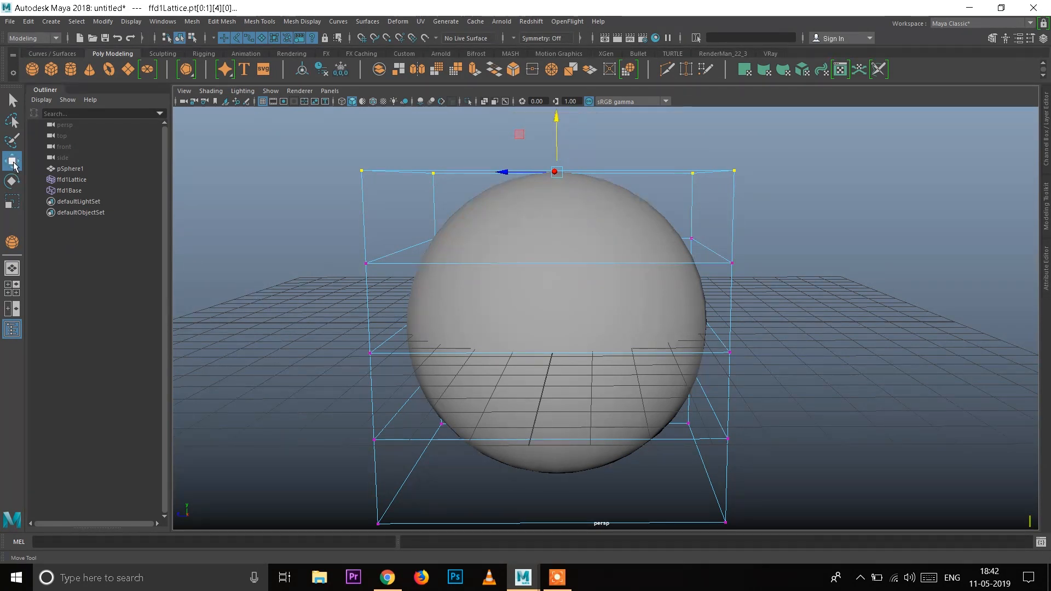
pyautogui.doubleClick(16, 165)
pyautogui.moveTo(189, 65); pyautogui.dragTo(129, 77)
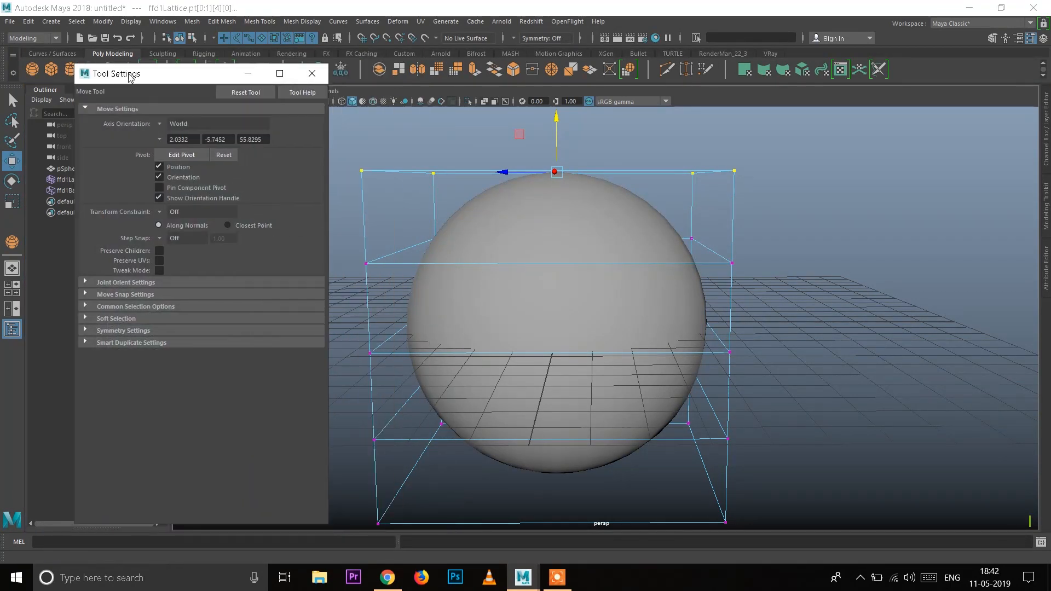
pyautogui.click(105, 318)
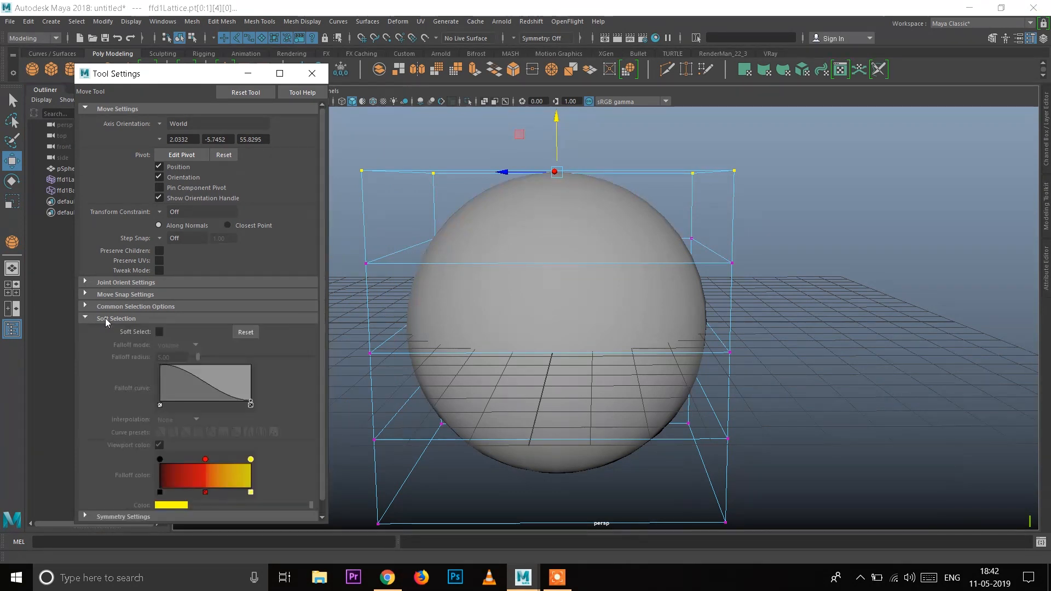
pyautogui.click(159, 333)
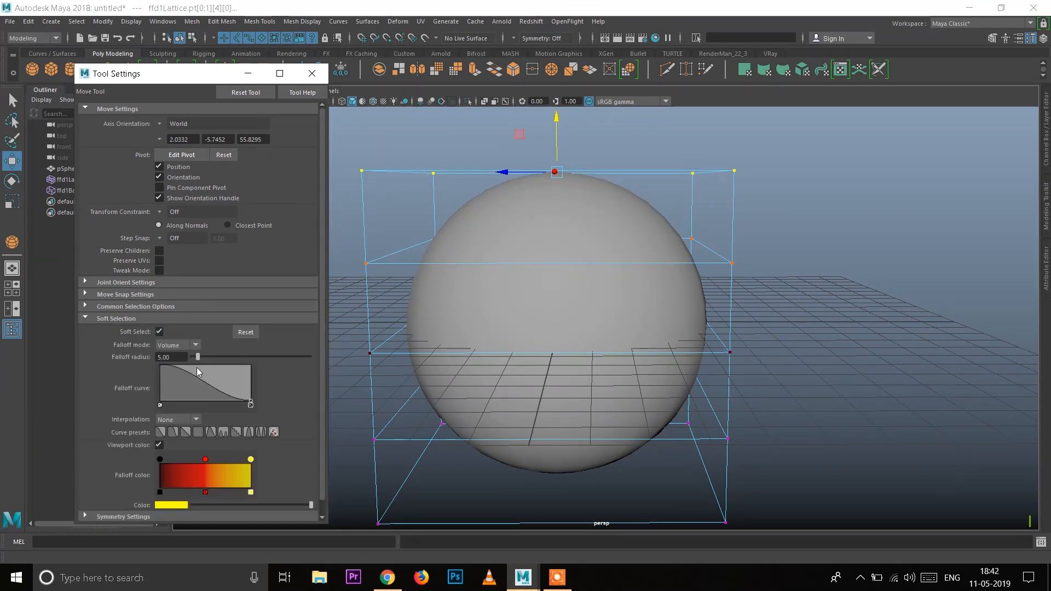
pyautogui.moveTo(188, 360); pyautogui.dragTo(114, 362)
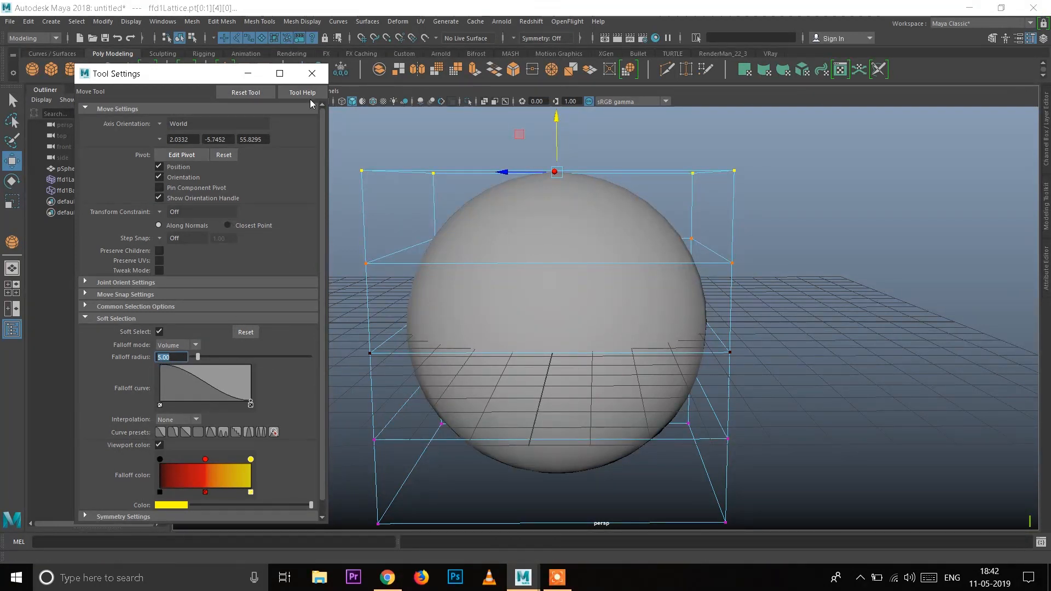
pyautogui.click(312, 73)
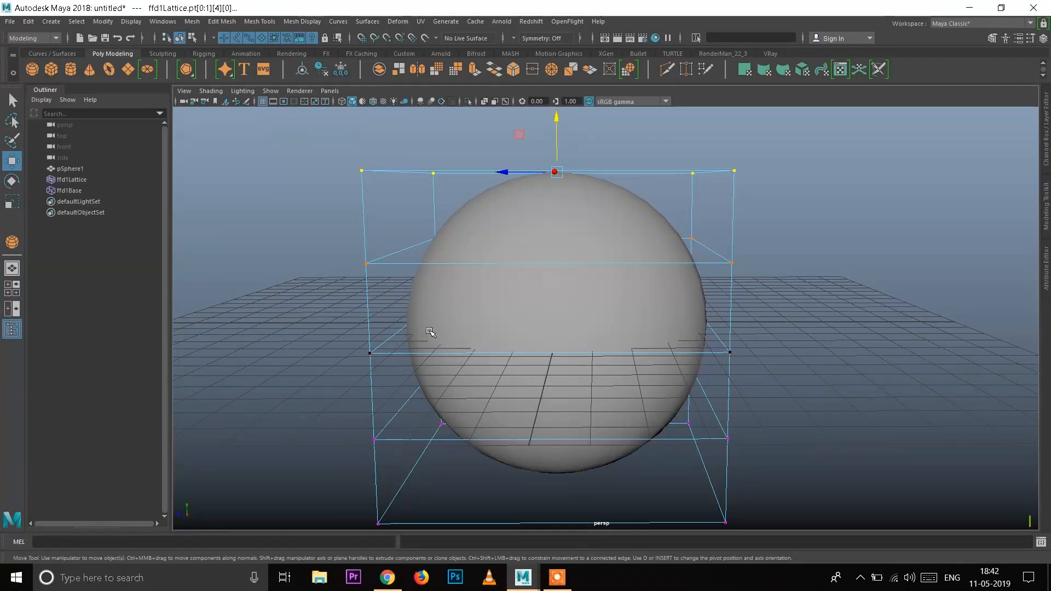
# Step: Widen the soft-selection falloff slightly and raise the four uppermost lattice points to stretch the sphere upward
pyautogui.press('b')
pyautogui.moveTo(430, 332); pyautogui.dragTo(664, 515)
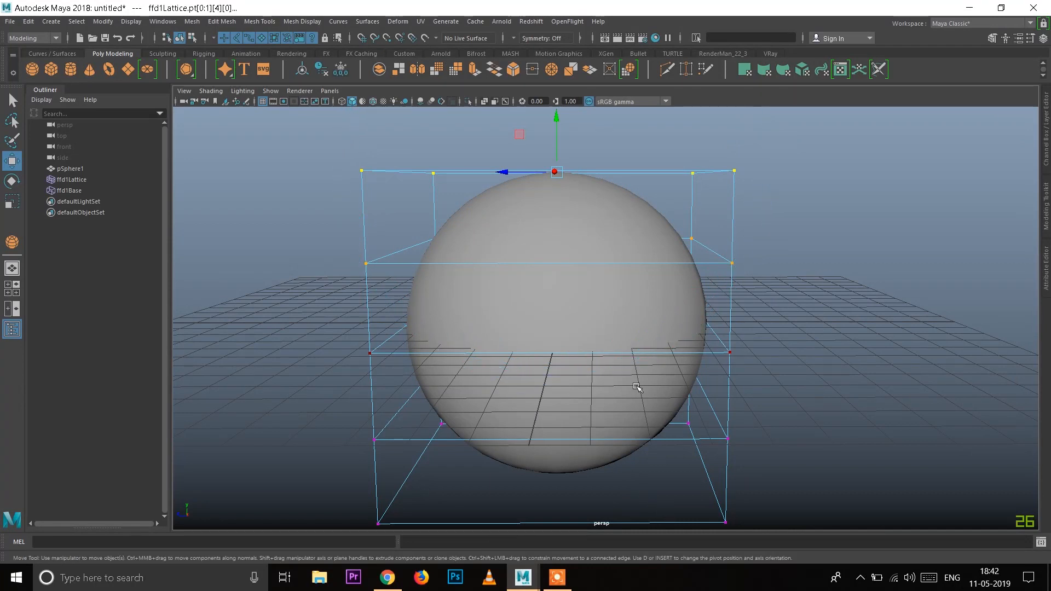
pyautogui.scroll(-4, 589, 357)
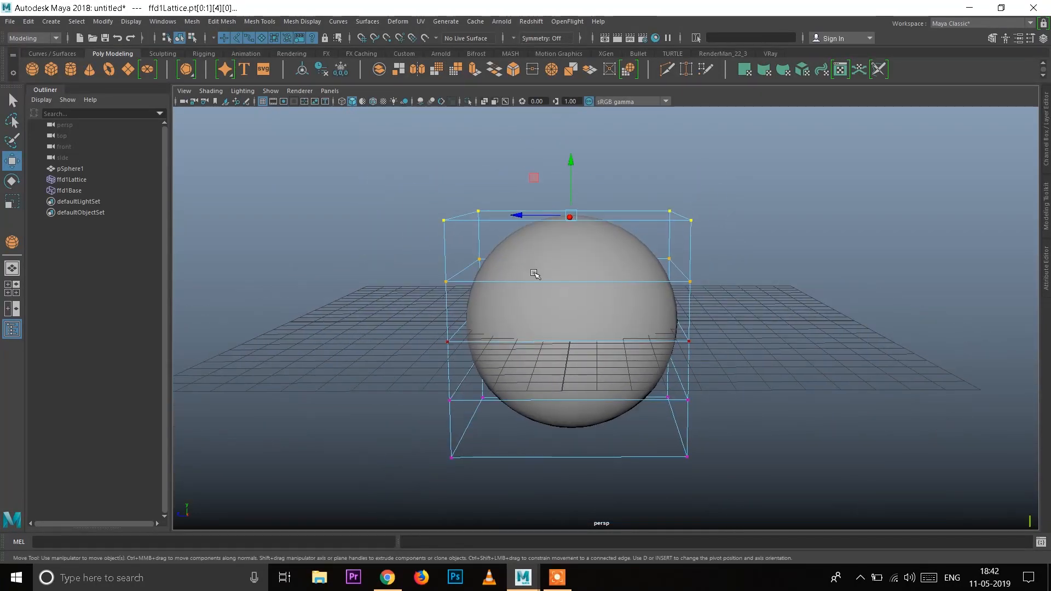
pyautogui.moveTo(575, 188); pyautogui.dragTo(583, 148)
pyautogui.keyDown('alt'); pyautogui.moveTo(519, 337); pyautogui.dragTo(589, 362); pyautogui.keyUp('alt')
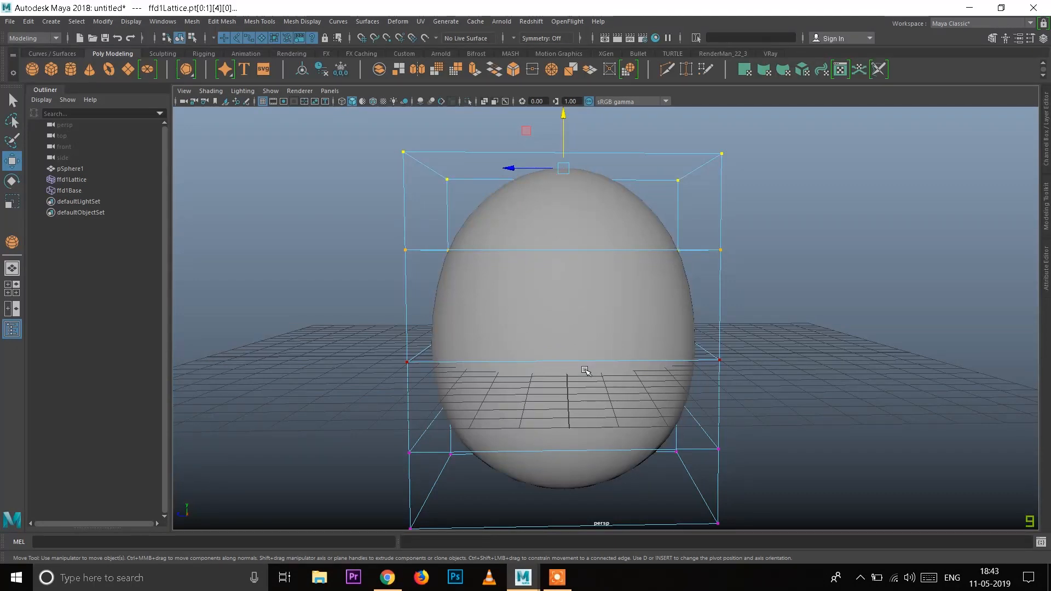
# Step: Scale the uppermost lattice points inward uniformly to taper the sphere's upper half into an egg shape
pyautogui.press('r')
pyautogui.moveTo(570, 191)
pyautogui.keyDown('alt'); pyautogui.mouseDown()
pyautogui.moveTo(547, 200)
pyautogui.moveTo(566, 240)
pyautogui.moveTo(579, 204)
pyautogui.mouseUp(); pyautogui.keyUp('alt')
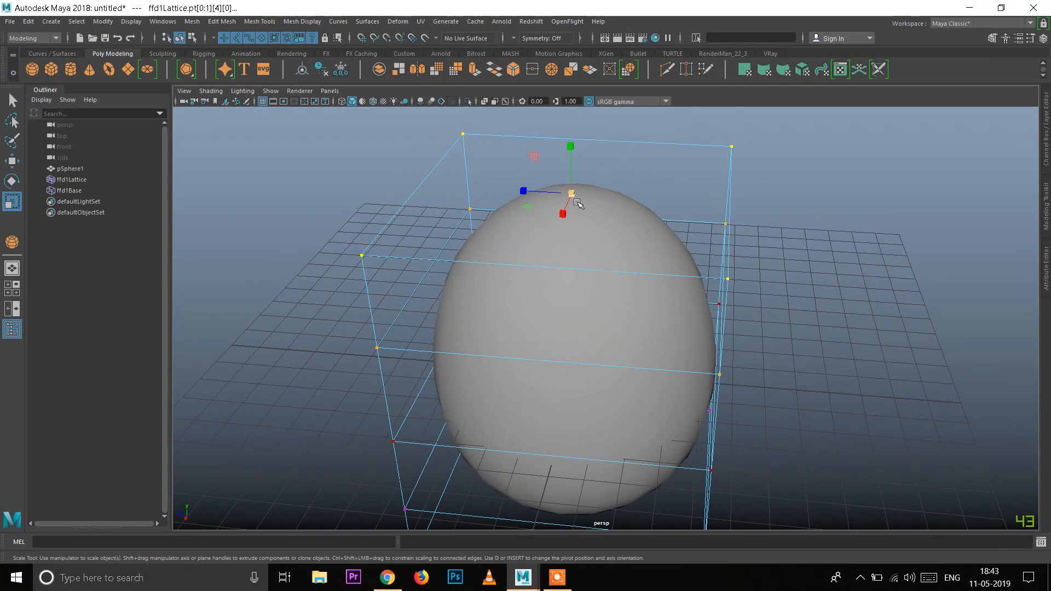
pyautogui.scroll(2, 568, 183)
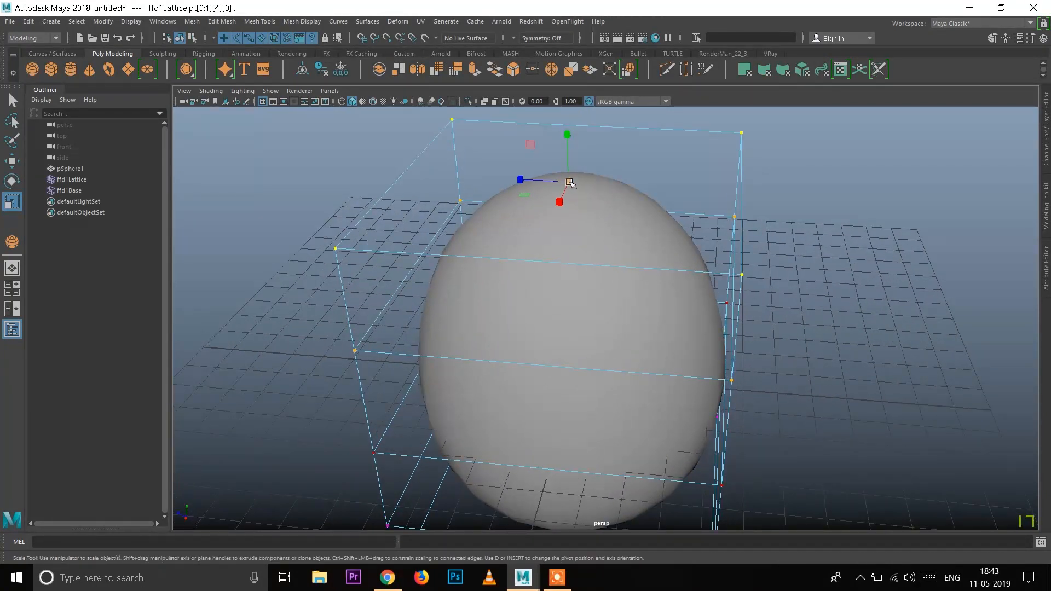
pyautogui.moveTo(569, 182); pyautogui.dragTo(522, 155)
pyautogui.keyDown('alt'); pyautogui.moveTo(575, 303); pyautogui.dragTo(581, 274); pyautogui.keyUp('alt')
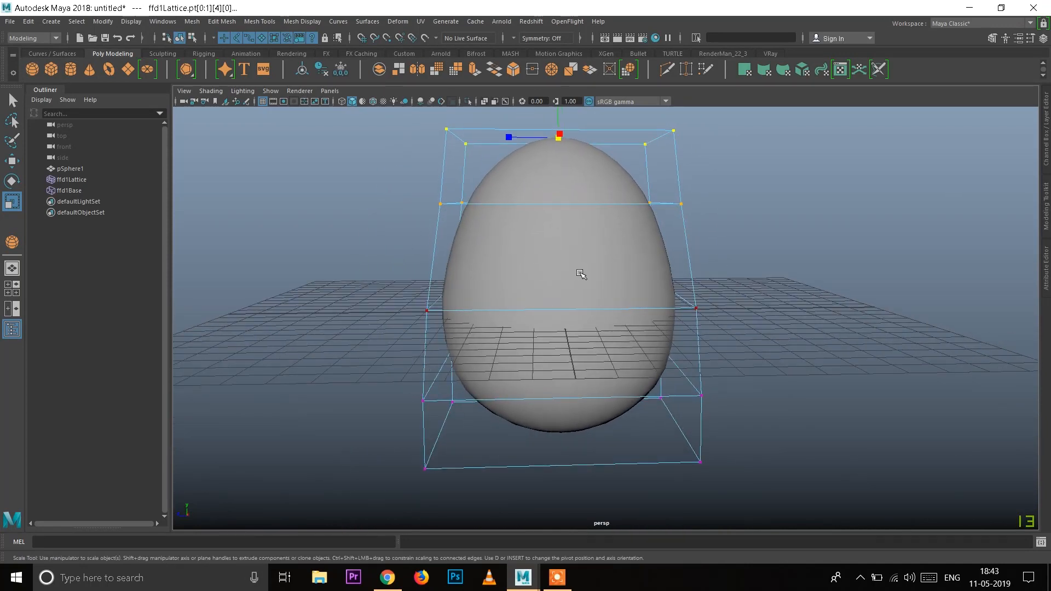
# Step: Leave lattice-point editing, select the egg mesh and delete its history to bake the shape and remove the lattice
pyautogui.click(581, 274)
pyautogui.click(774, 293)
pyautogui.click(593, 258)
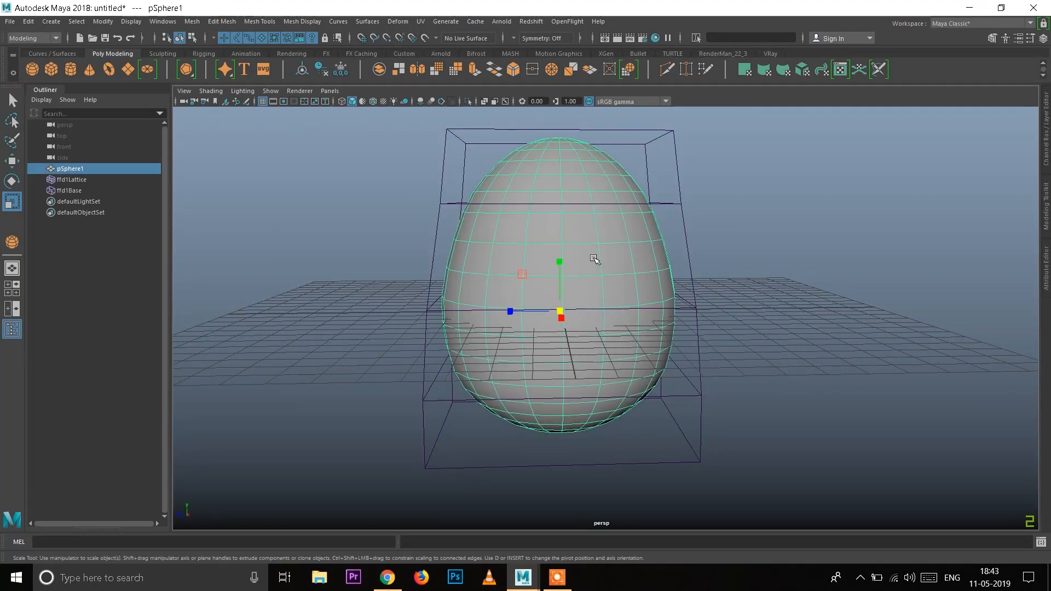
pyautogui.click(452, 135)
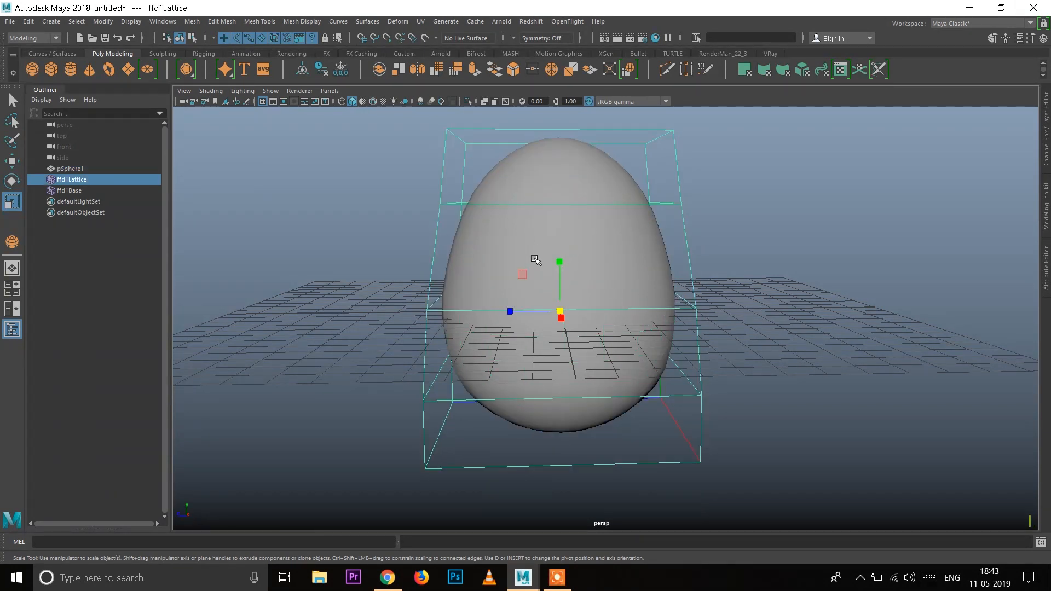
pyautogui.click(520, 239)
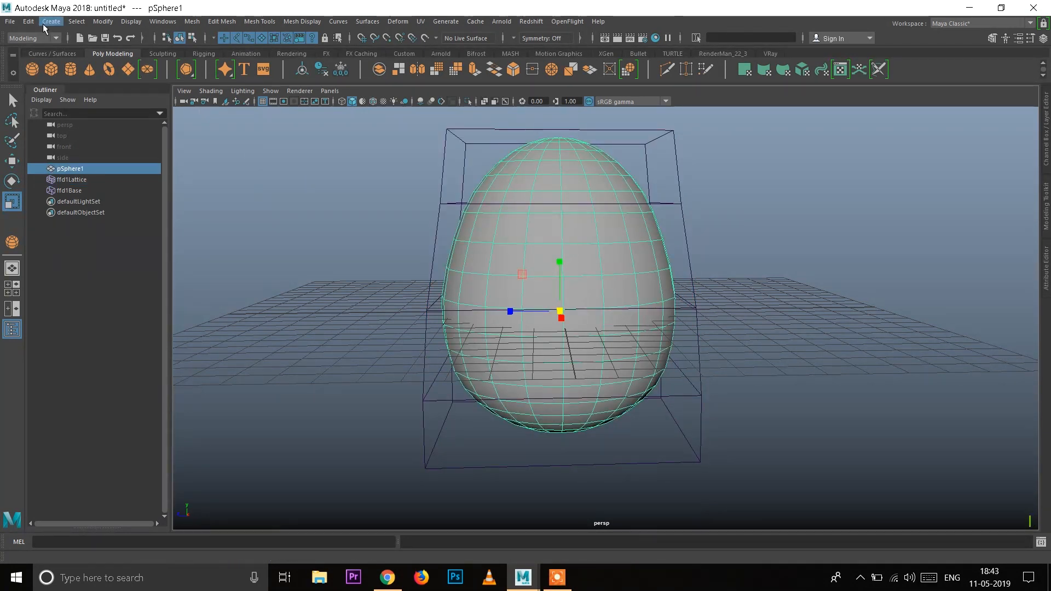
pyautogui.click(28, 21)
pyautogui.moveTo(104, 150)
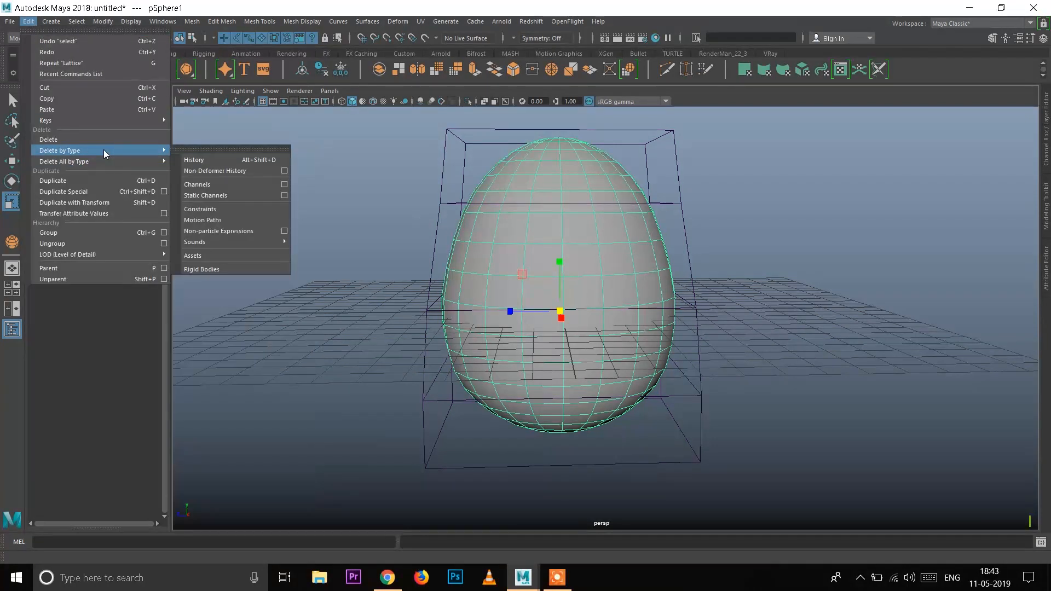
pyautogui.click(210, 161)
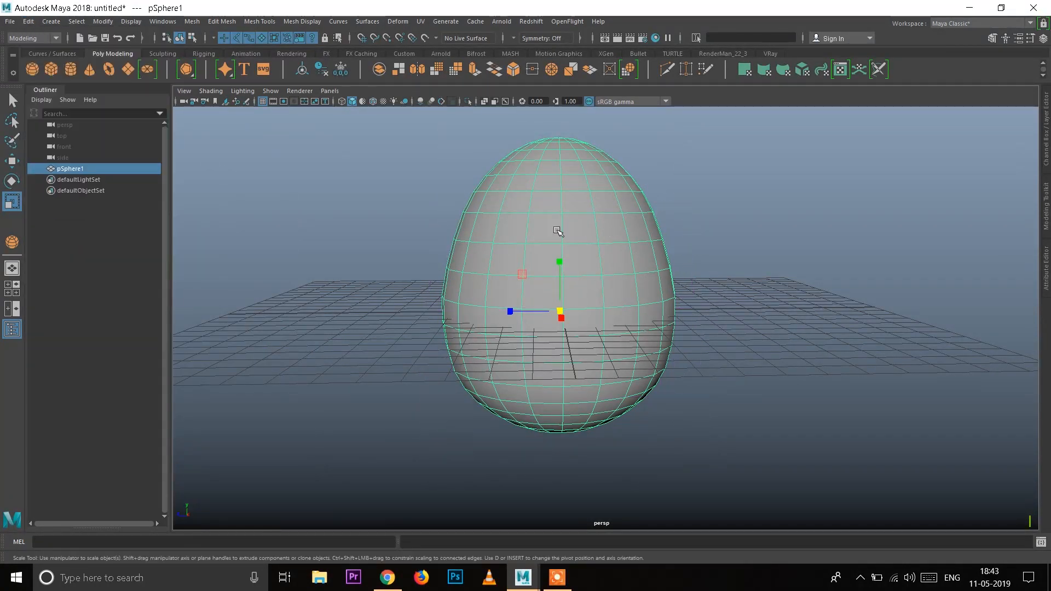
# Step: Switch to the Move tool and inspect the egg's shape from above, below and the side
pyautogui.keyDown('alt'); pyautogui.moveTo(470, 236); pyautogui.dragTo(528, 281, button='right'); pyautogui.keyUp('alt')
pyautogui.keyDown('alt'); pyautogui.moveTo(532, 280); pyautogui.dragTo(541, 308, button='middle'); pyautogui.keyUp('alt')
pyautogui.keyDown('alt'); pyautogui.moveTo(732, 329); pyautogui.dragTo(699, 301, button='right'); pyautogui.keyUp('alt')
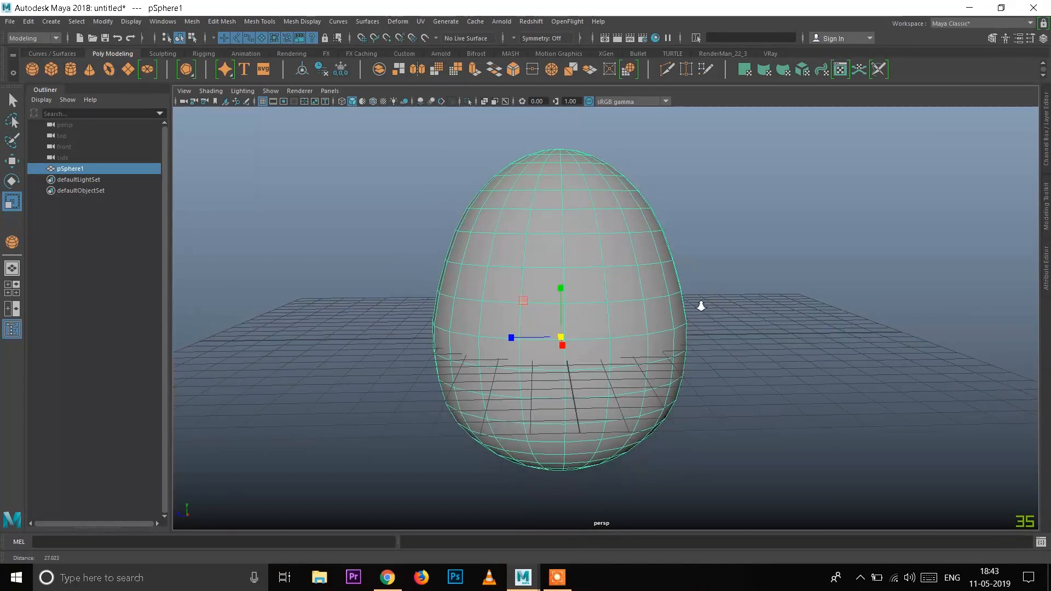
pyautogui.press('w')
pyautogui.keyDown('alt'); pyautogui.moveTo(734, 387); pyautogui.dragTo(626, 340); pyautogui.keyUp('alt')
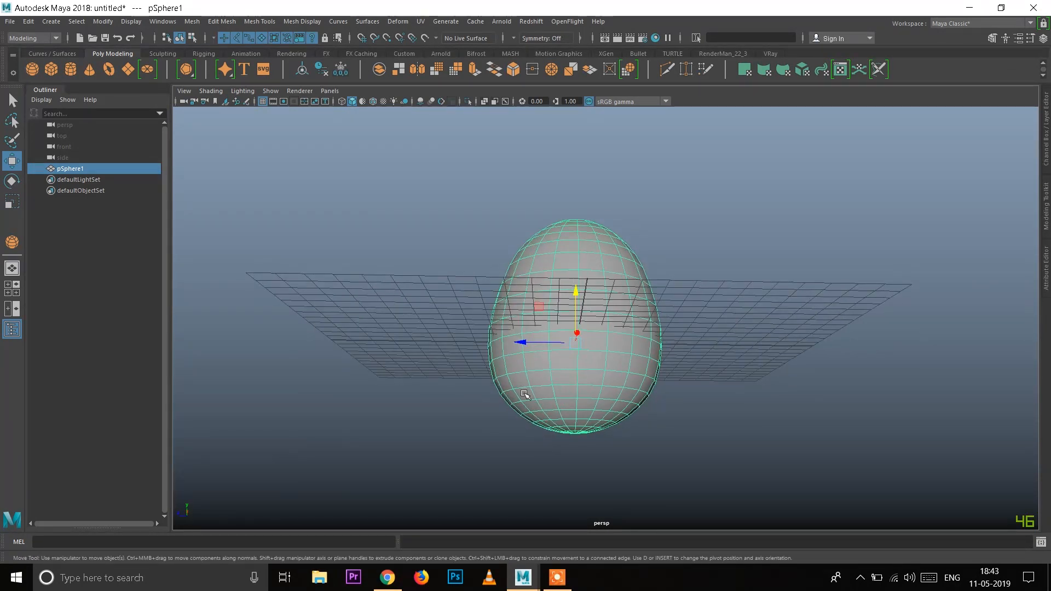
pyautogui.keyDown('alt'); pyautogui.moveTo(647, 300); pyautogui.dragTo(630, 350); pyautogui.keyUp('alt')
pyautogui.keyDown('alt'); pyautogui.moveTo(620, 266); pyautogui.dragTo(620, 356, button='right'); pyautogui.keyUp('alt')
pyautogui.keyDown('alt'); pyautogui.moveTo(620, 356); pyautogui.dragTo(620, 350); pyautogui.keyUp('alt')
pyautogui.moveTo(634, 263)
pyautogui.keyDown('alt'); pyautogui.mouseDown(button='right')
pyautogui.moveTo(650, 301)
pyautogui.moveTo(622, 274)
pyautogui.mouseUp(button='right'); pyautogui.keyUp('alt')
pyautogui.keyDown('alt'); pyautogui.moveTo(597, 263); pyautogui.dragTo(591, 251, button='middle'); pyautogui.keyUp('alt')
pyautogui.keyDown('alt'); pyautogui.moveTo(591, 250); pyautogui.dragTo(611, 278, button='right'); pyautogui.keyUp('alt')
pyautogui.keyDown('alt'); pyautogui.moveTo(591, 267); pyautogui.dragTo(570, 270); pyautogui.keyUp('alt')
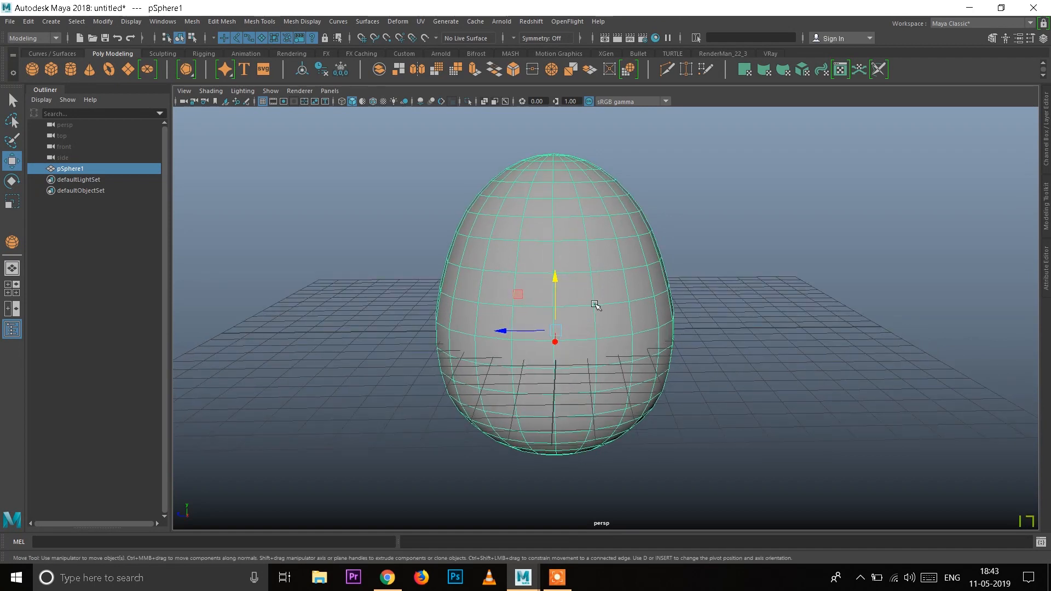
# Step: Average the egg mesh's vertices with a smoothing amount of 10 and return the egg to object selection
pyautogui.keyDown('alt'); pyautogui.moveTo(593, 302); pyautogui.dragTo(570, 277, button='right'); pyautogui.keyUp('alt')
pyautogui.click(237, 23)
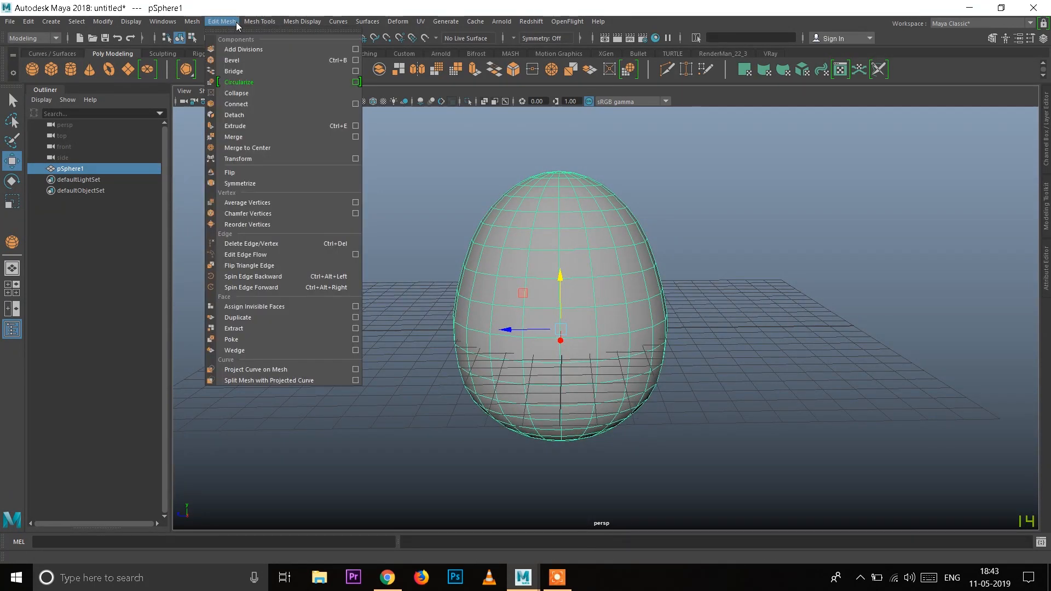
pyautogui.click(356, 203)
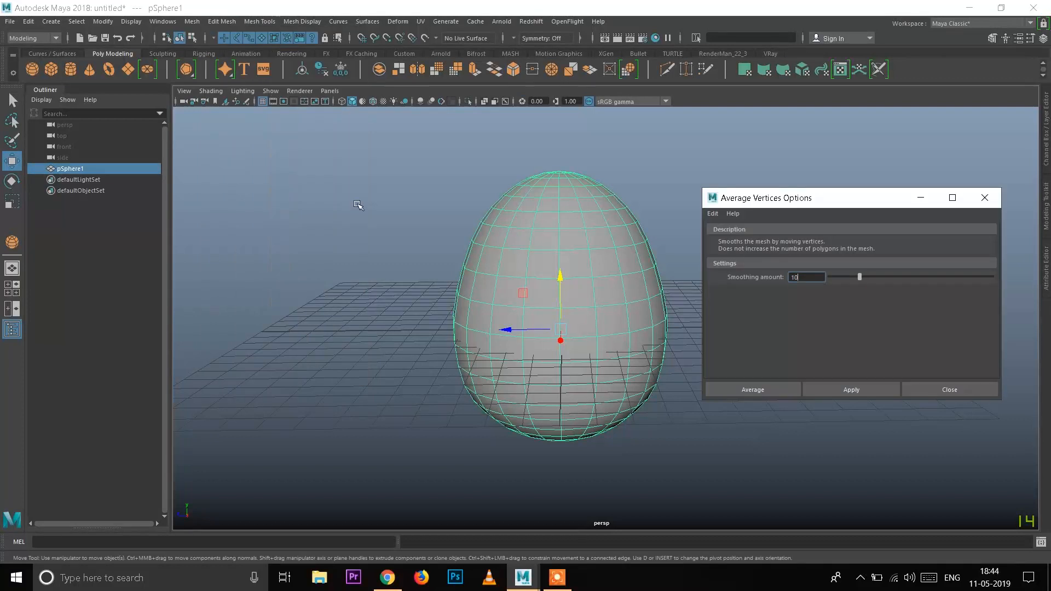
pyautogui.click(754, 391)
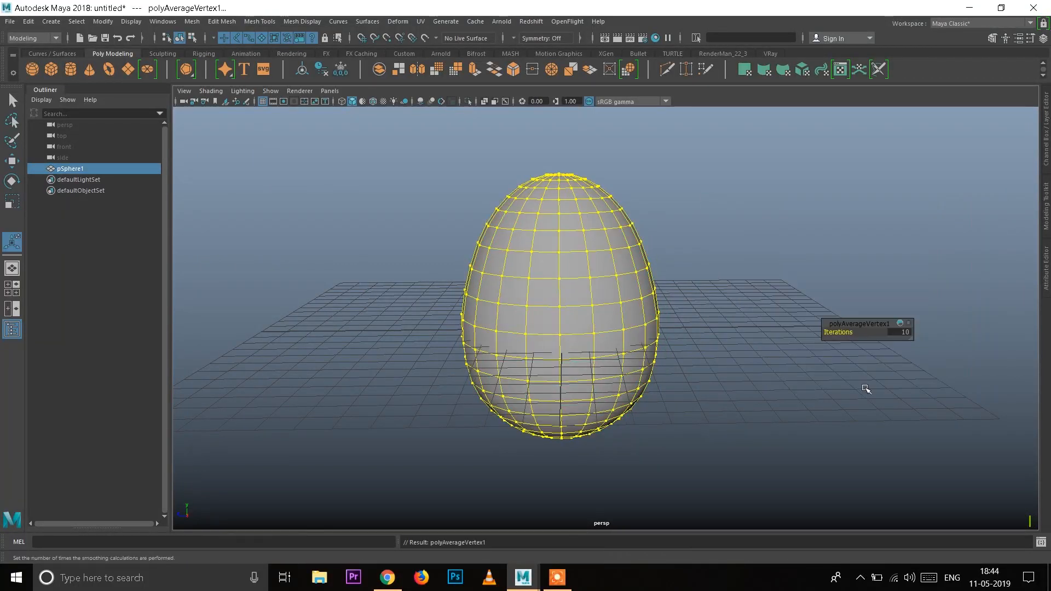
pyautogui.click(701, 323)
pyautogui.click(521, 312)
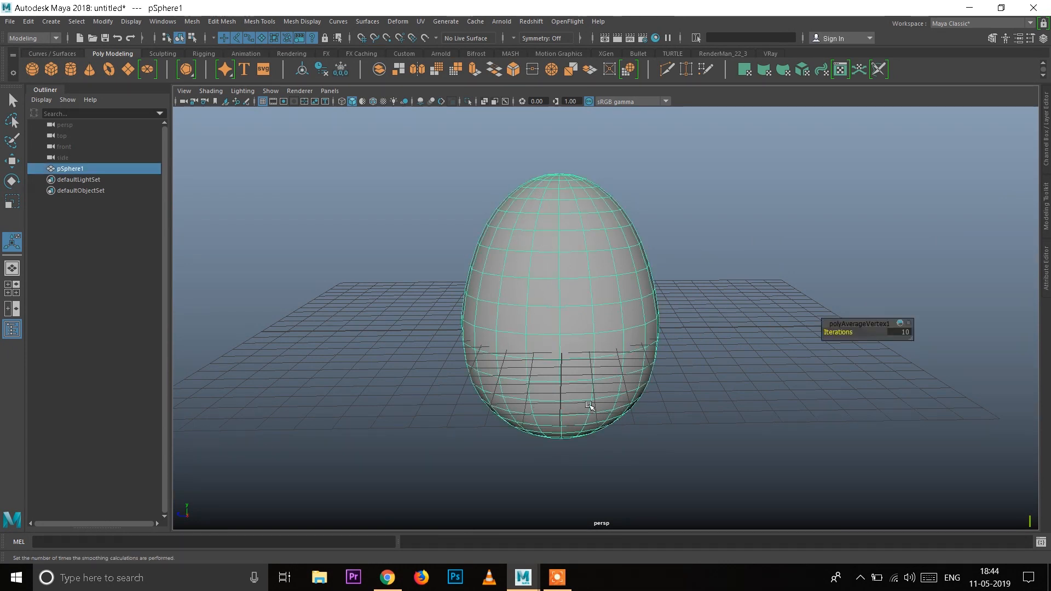
# Step: Examine the averaged egg from several angles and distances, with and without its wireframe highlighted
pyautogui.keyDown('alt'); pyautogui.moveTo(550, 383); pyautogui.dragTo(646, 317); pyautogui.keyUp('alt')
pyautogui.click(701, 311)
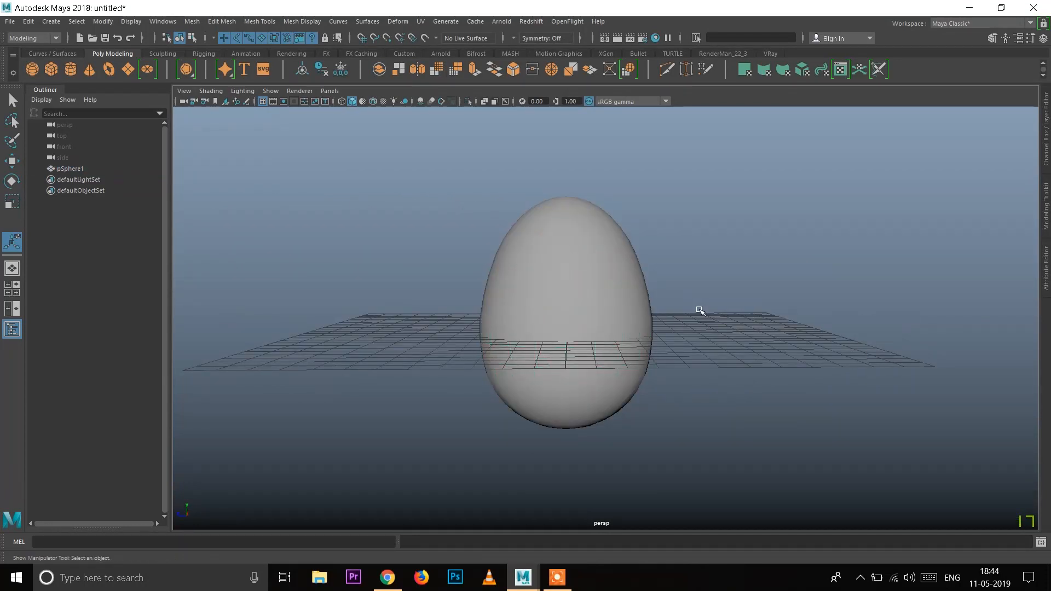
pyautogui.keyDown('alt'); pyautogui.moveTo(573, 270); pyautogui.dragTo(584, 324); pyautogui.keyUp('alt')
pyautogui.click(574, 260)
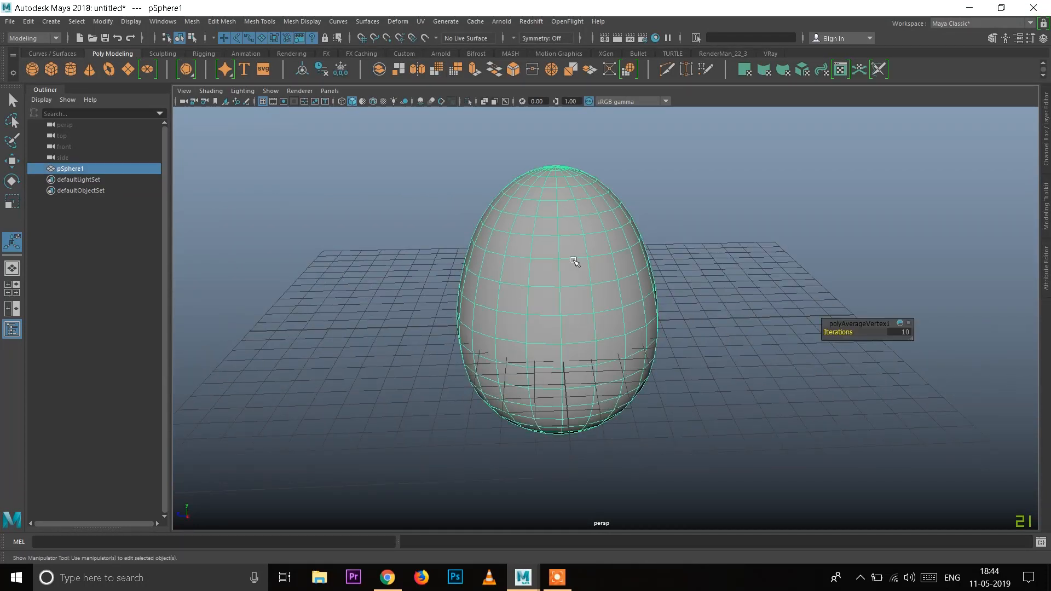
pyautogui.keyDown('alt'); pyautogui.moveTo(518, 214); pyautogui.dragTo(551, 256, button='right'); pyautogui.keyUp('alt')
pyautogui.moveTo(557, 276)
pyautogui.keyDown('alt'); pyautogui.mouseDown(button='right')
pyautogui.moveTo(520, 221)
pyautogui.moveTo(543, 264)
pyautogui.mouseUp(button='right'); pyautogui.keyUp('alt')
pyautogui.click(717, 310)
pyautogui.click(594, 270)
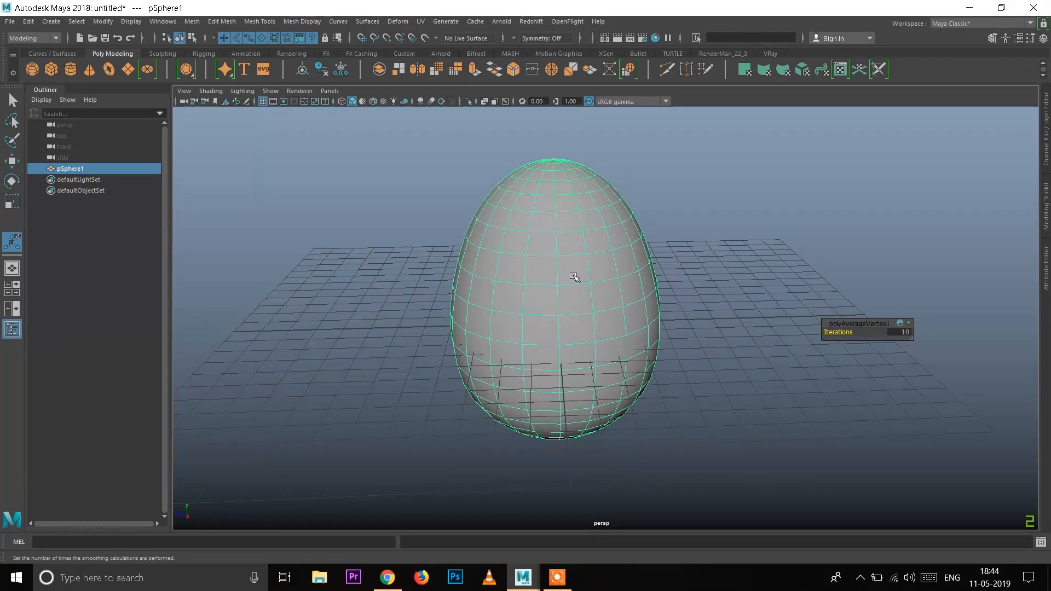
pyautogui.keyDown('alt'); pyautogui.moveTo(517, 250); pyautogui.dragTo(545, 284, button='right'); pyautogui.keyUp('alt')
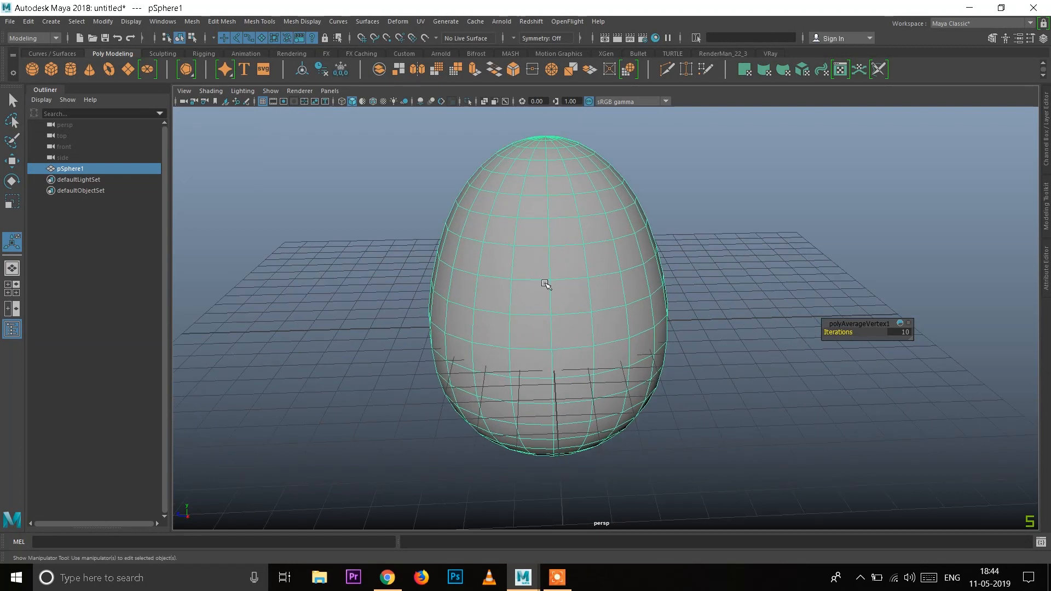
pyautogui.keyDown('alt'); pyautogui.moveTo(493, 255); pyautogui.dragTo(551, 332, button='right'); pyautogui.keyUp('alt')
pyautogui.keyDown('alt'); pyautogui.moveTo(550, 332); pyautogui.dragTo(580, 356, button='middle'); pyautogui.keyUp('alt')
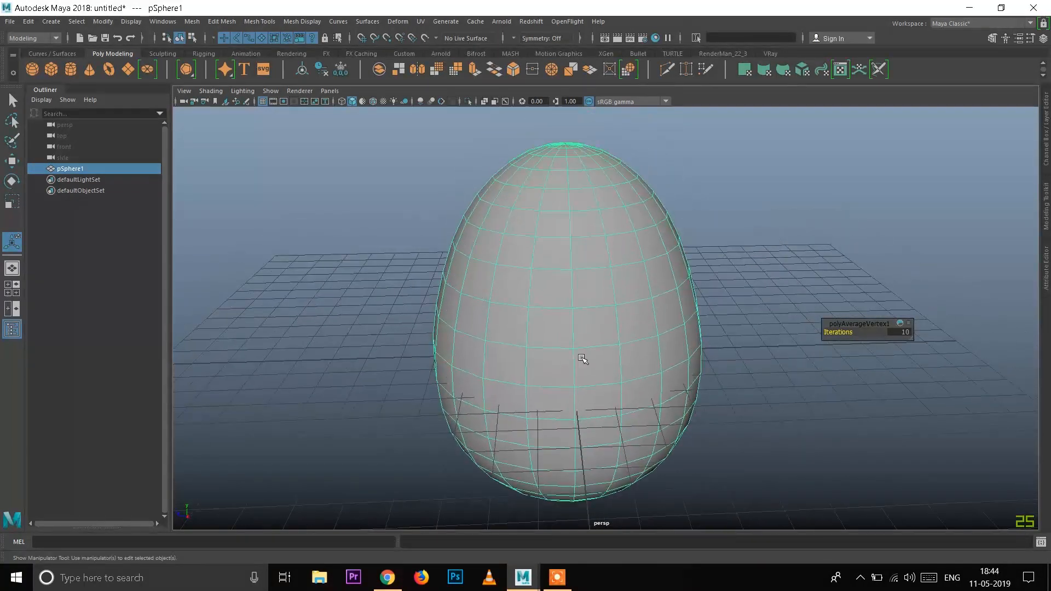
pyautogui.keyDown('alt'); pyautogui.moveTo(625, 438); pyautogui.dragTo(578, 323, button='right'); pyautogui.keyUp('alt')
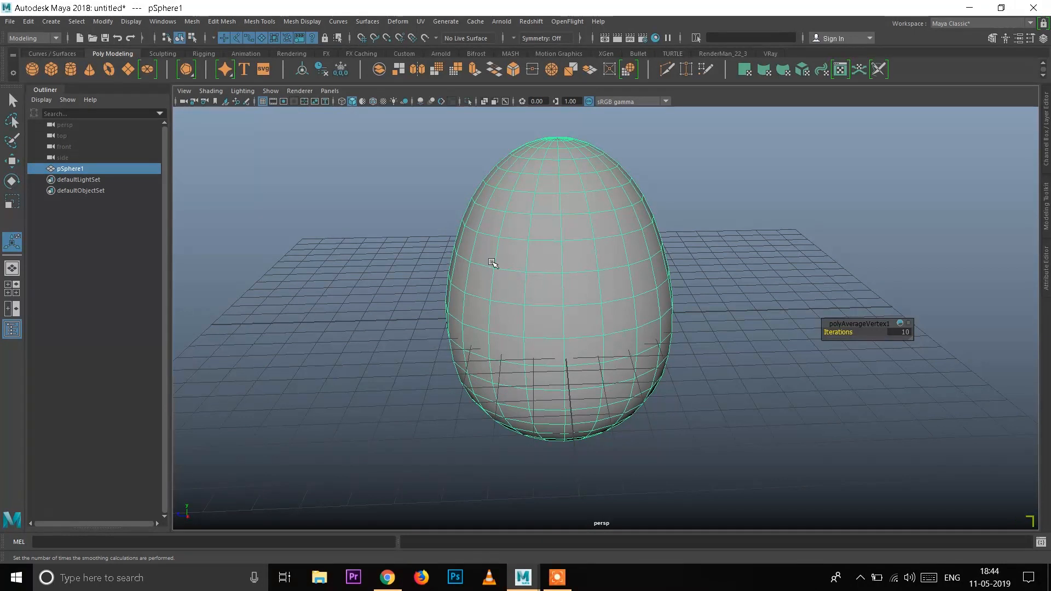
pyautogui.keyDown('alt'); pyautogui.moveTo(493, 264); pyautogui.dragTo(509, 281, button='right'); pyautogui.keyUp('alt')
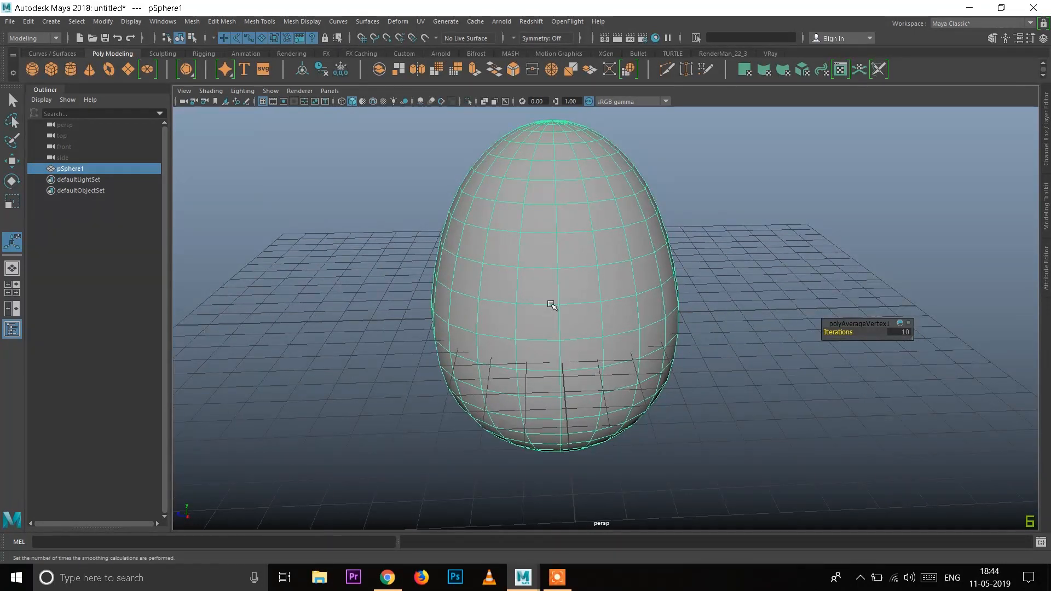
pyautogui.keyDown('alt'); pyautogui.moveTo(550, 308); pyautogui.dragTo(513, 265, button='right'); pyautogui.keyUp('alt')
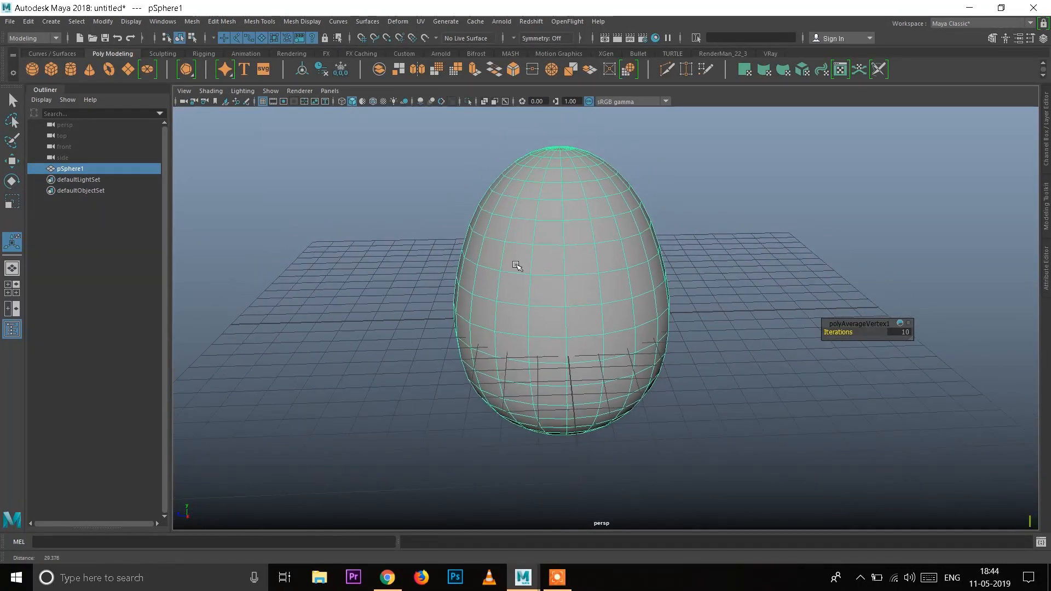
# Step: Smooth the egg mesh using exponential divisions and the Maya Catmull-Clark subdivision type
pyautogui.keyDown('shift'); pyautogui.rightClick(548, 237); pyautogui.keyUp('shift')
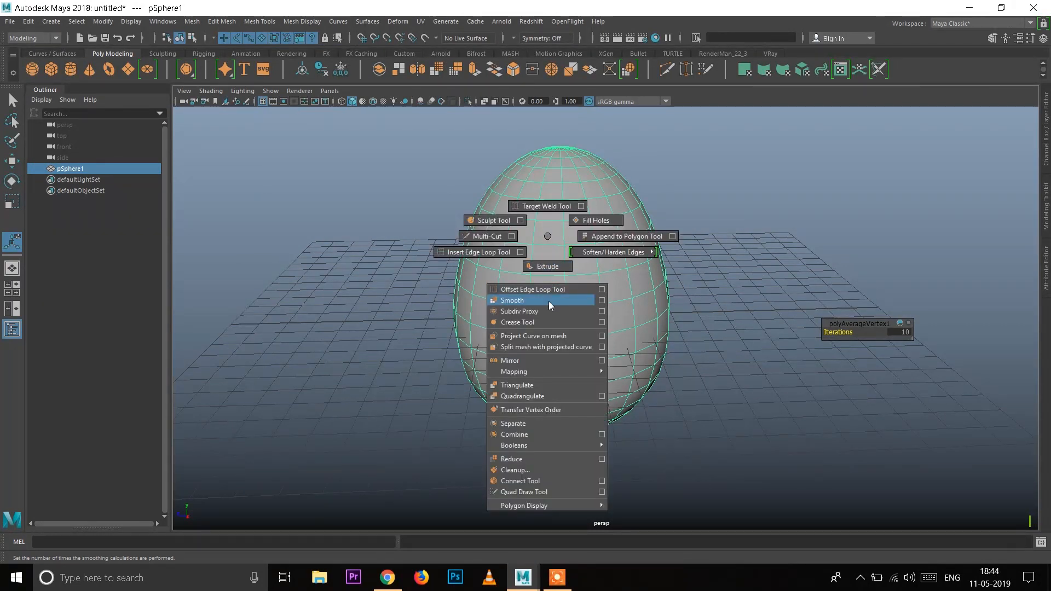
pyautogui.keyDown('shift'); pyautogui.moveTo(549, 301); pyautogui.dragTo(607, 304, button='right'); pyautogui.keyUp('shift')
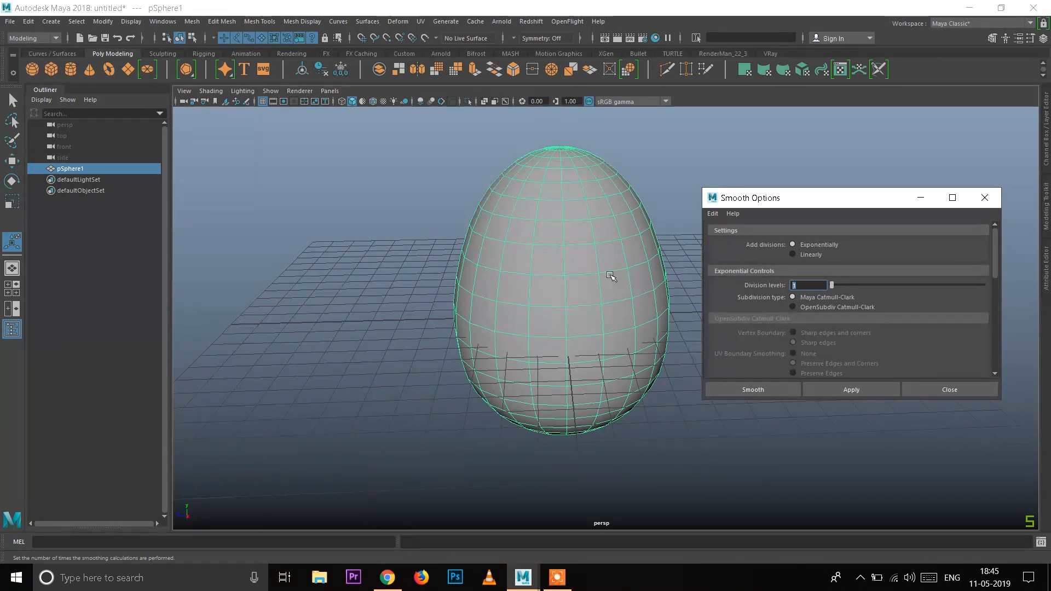
pyautogui.click(836, 390)
pyautogui.click(944, 393)
# Step: Examine the smoothed egg's surface and silhouette, deselected, from several angles and distances
pyautogui.keyDown('alt'); pyautogui.moveTo(523, 297); pyautogui.dragTo(510, 266, button='right'); pyautogui.keyUp('alt')
pyautogui.click(766, 310)
pyautogui.click(553, 243)
pyautogui.keyDown('alt'); pyautogui.moveTo(554, 243); pyautogui.dragTo(642, 348); pyautogui.keyUp('alt')
pyautogui.click(704, 319)
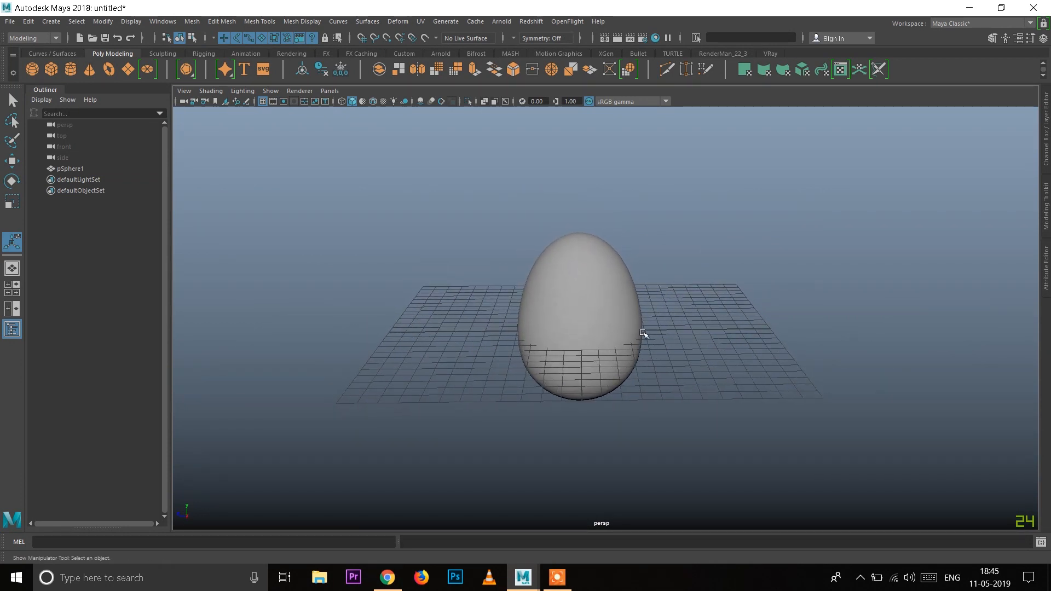
pyautogui.keyDown('alt'); pyautogui.moveTo(634, 298); pyautogui.dragTo(665, 343, button='right'); pyautogui.keyUp('alt')
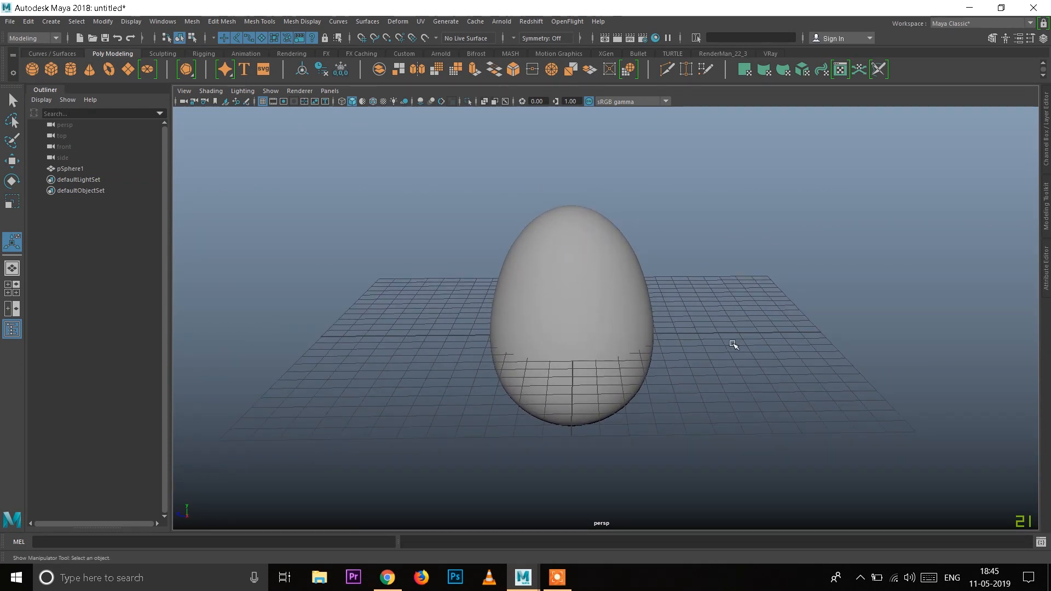
pyautogui.keyDown('alt'); pyautogui.moveTo(609, 344); pyautogui.dragTo(655, 338, button='middle'); pyautogui.keyUp('alt')
pyautogui.keyDown('alt'); pyautogui.moveTo(604, 273); pyautogui.dragTo(625, 298, button='right'); pyautogui.keyUp('alt')
pyautogui.keyDown('alt'); pyautogui.moveTo(631, 323); pyautogui.dragTo(615, 301, button='middle'); pyautogui.keyUp('alt')
pyautogui.keyDown('alt'); pyautogui.moveTo(629, 314); pyautogui.dragTo(628, 319); pyautogui.keyUp('alt')
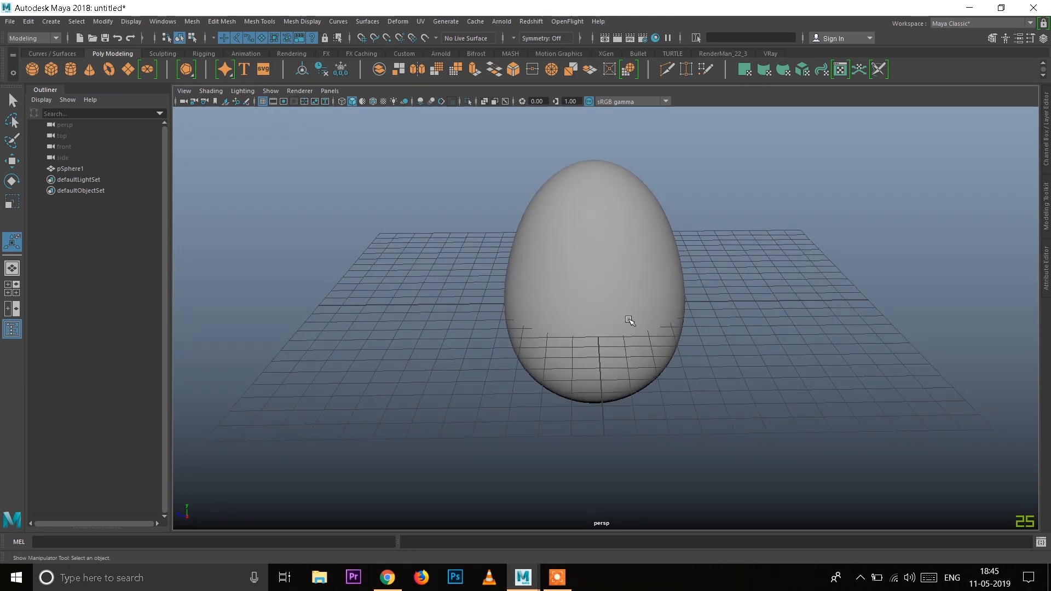
pyautogui.keyDown('alt'); pyautogui.moveTo(603, 265); pyautogui.dragTo(595, 259, button='right'); pyautogui.keyUp('alt')
pyautogui.keyDown('alt'); pyautogui.moveTo(594, 258); pyautogui.dragTo(597, 274, button='middle'); pyautogui.keyUp('alt')
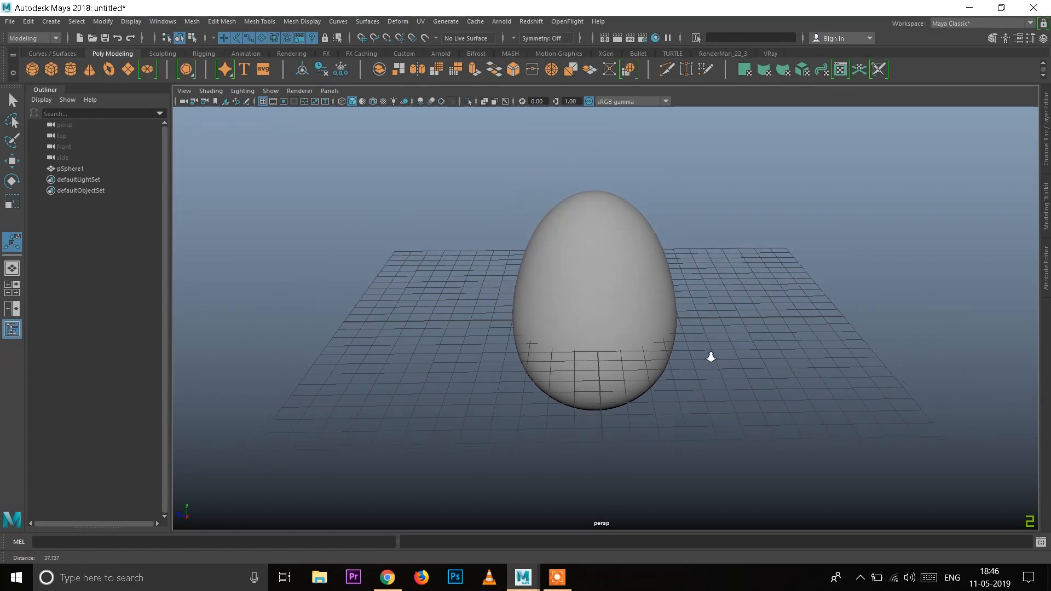
pyautogui.keyDown('alt'); pyautogui.moveTo(715, 360); pyautogui.dragTo(688, 340, button='right'); pyautogui.keyUp('alt')
# Step: Create a polygon plane covering the whole ground grid beneath the egg
pyautogui.click(128, 71)
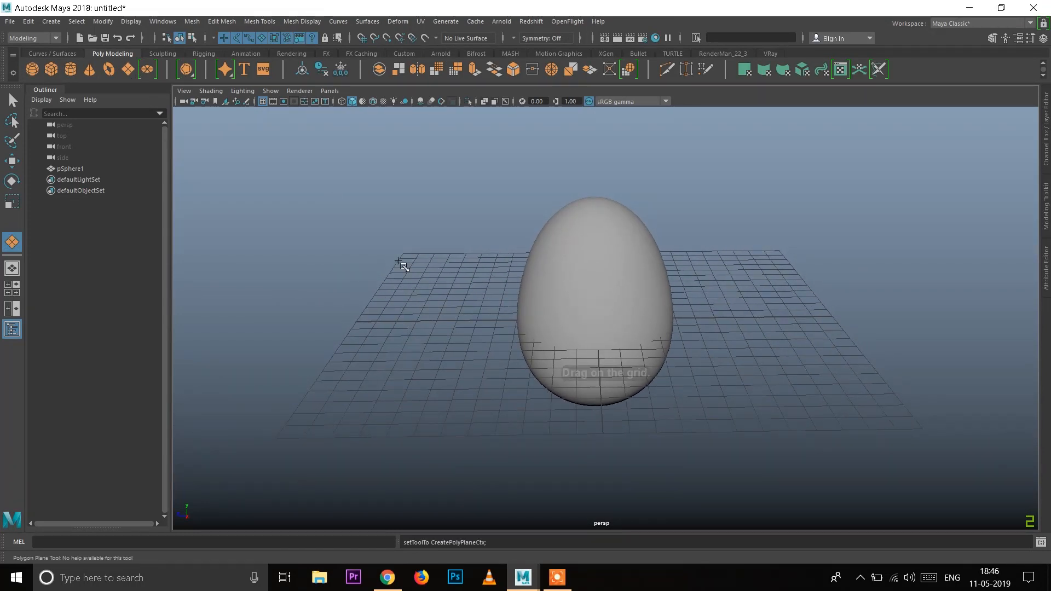
pyautogui.moveTo(404, 254)
pyautogui.mouseDown()
pyautogui.moveTo(684, 389)
pyautogui.moveTo(822, 436)
pyautogui.moveTo(924, 428)
pyautogui.mouseUp()
pyautogui.keyDown('alt'); pyautogui.moveTo(787, 489); pyautogui.dragTo(569, 481, button='right'); pyautogui.keyUp('alt')
pyautogui.keyDown('alt'); pyautogui.moveTo(568, 480); pyautogui.dragTo(670, 478); pyautogui.keyUp('alt')
pyautogui.click(669, 476)
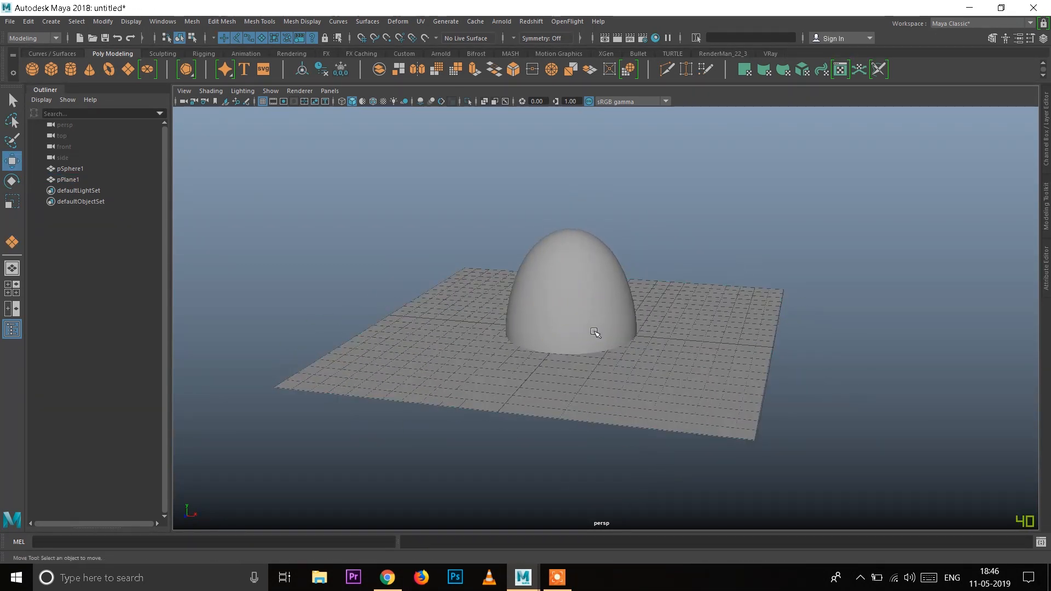
# Step: Extrude the plane's negative-X edge upward by about 14.1 units to form a back wall
pyautogui.click(591, 314)
pyautogui.keyDown('alt'); pyautogui.moveTo(432, 400); pyautogui.dragTo(544, 403, button='middle'); pyautogui.keyUp('alt')
pyautogui.click(544, 404)
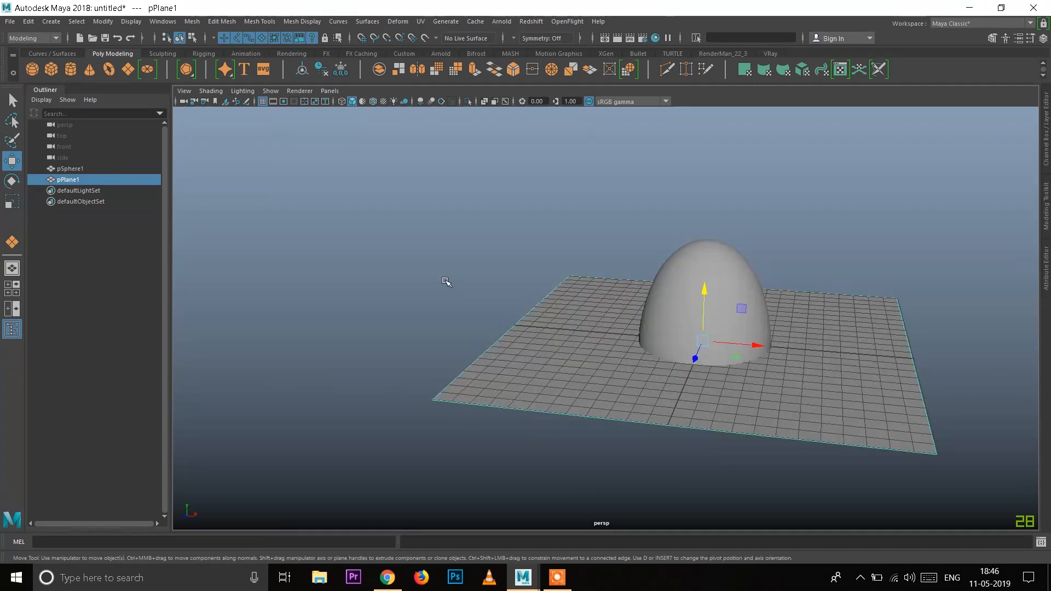
pyautogui.scroll(3, 505, 329)
pyautogui.moveTo(511, 341); pyautogui.dragTo(500, 236, button='right')
pyautogui.click(482, 337)
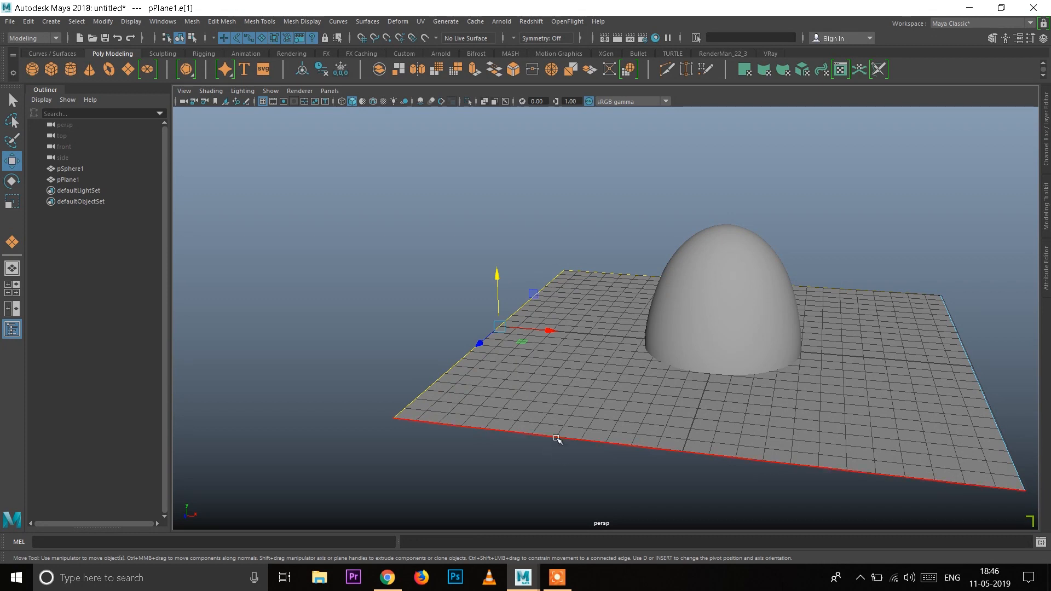
pyautogui.press('b')
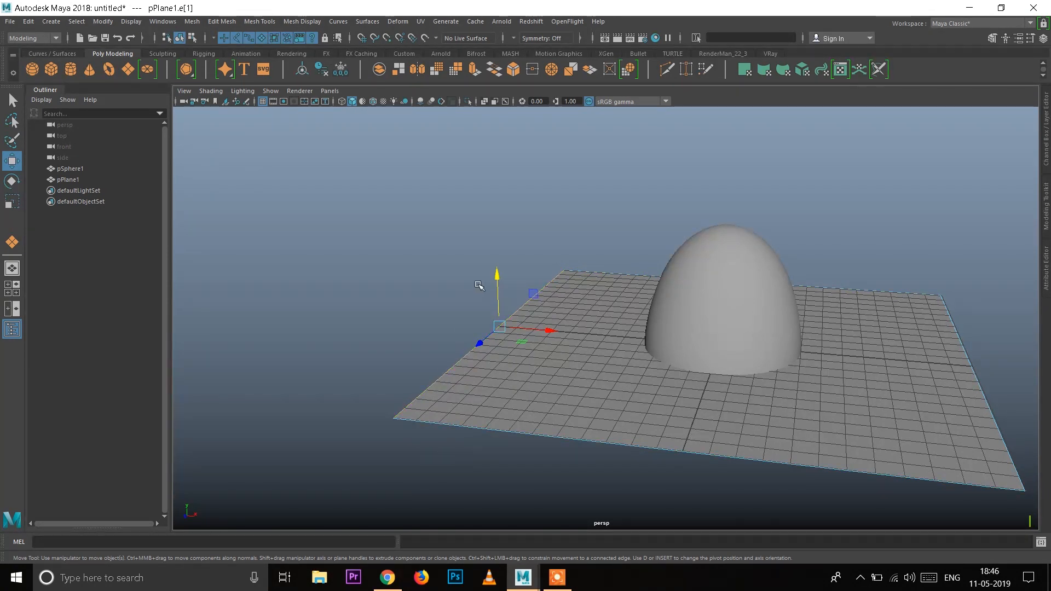
pyautogui.keyDown('shift'); pyautogui.moveTo(479, 285); pyautogui.dragTo(482, 310, button='right'); pyautogui.keyUp('shift')
pyautogui.moveTo(498, 294); pyautogui.dragTo(479, 14)
pyautogui.keyDown('alt'); pyautogui.moveTo(486, 307); pyautogui.dragTo(541, 393); pyautogui.keyUp('alt')
pyautogui.keyDown('alt'); pyautogui.moveTo(541, 393); pyautogui.dragTo(516, 342, button='right'); pyautogui.keyUp('alt')
# Step: Raise the back wall's upper edge slightly further and return the plane to object selection
pyautogui.keyDown('alt'); pyautogui.moveTo(542, 309); pyautogui.dragTo(544, 384, button='middle'); pyautogui.keyUp('alt')
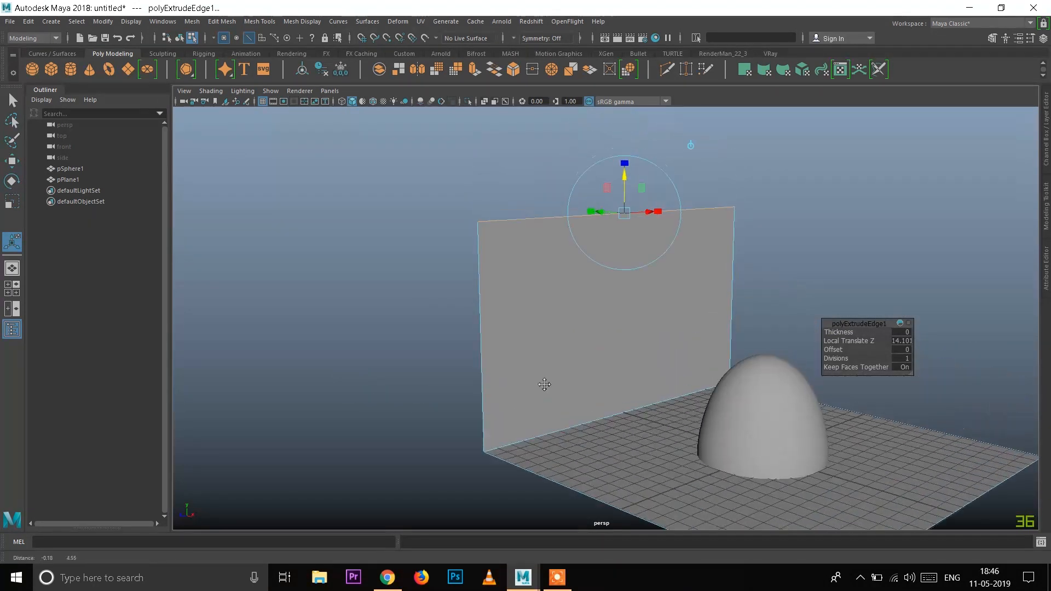
pyautogui.moveTo(624, 181); pyautogui.dragTo(622, 158)
pyautogui.keyDown('alt'); pyautogui.moveTo(629, 326); pyautogui.dragTo(643, 346); pyautogui.keyUp('alt')
pyautogui.moveTo(695, 265); pyautogui.dragTo(737, 250, button='right')
pyautogui.click(794, 264)
pyautogui.click(602, 420)
# Step: Bevel the edge where the back wall meets the floor with width 0.2 and 5 segments, and return to object selection
pyautogui.keyDown('alt'); pyautogui.moveTo(604, 419); pyautogui.dragTo(483, 320); pyautogui.keyUp('alt')
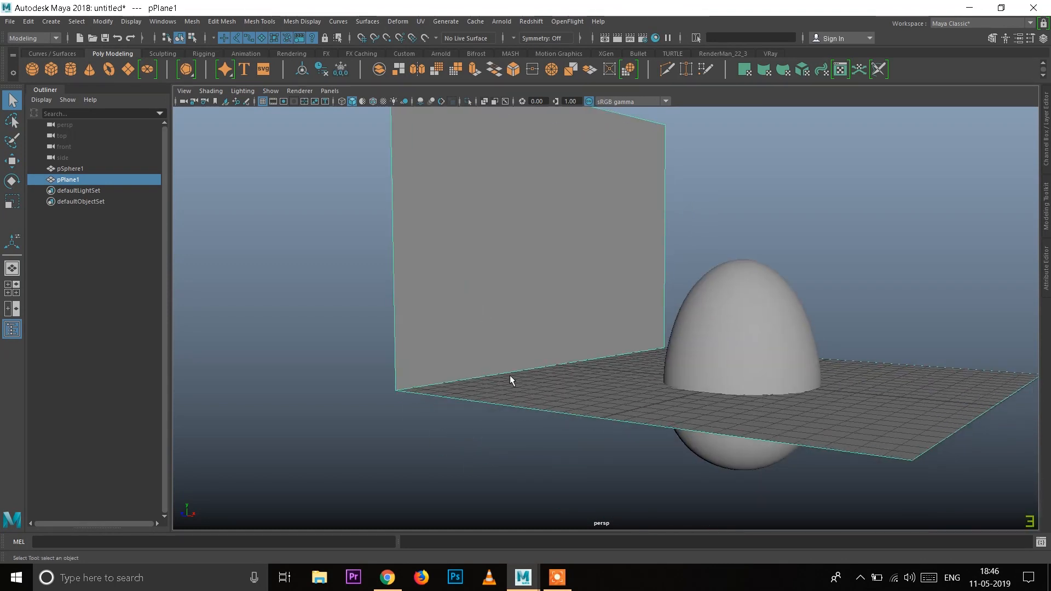
pyautogui.keyDown('alt'); pyautogui.moveTo(511, 380); pyautogui.dragTo(479, 389); pyautogui.keyUp('alt')
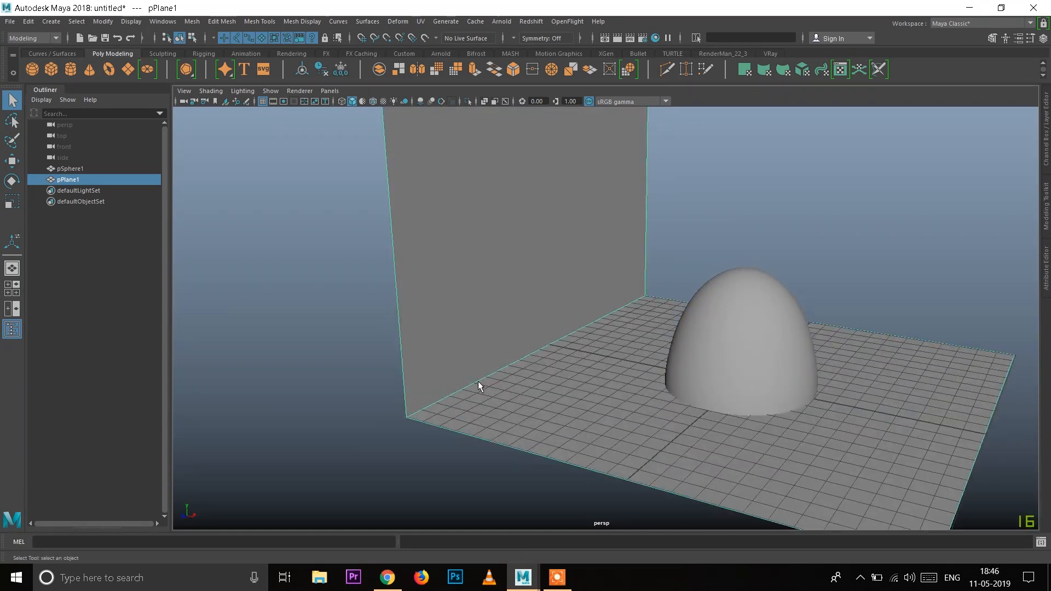
pyautogui.keyDown('alt'); pyautogui.moveTo(476, 386); pyautogui.dragTo(515, 401, button='right'); pyautogui.keyUp('alt')
pyautogui.moveTo(510, 401)
pyautogui.keyDown('alt'); pyautogui.mouseDown(button='middle')
pyautogui.moveTo(511, 383)
pyautogui.moveTo(515, 404)
pyautogui.mouseUp(button='middle'); pyautogui.keyUp('alt')
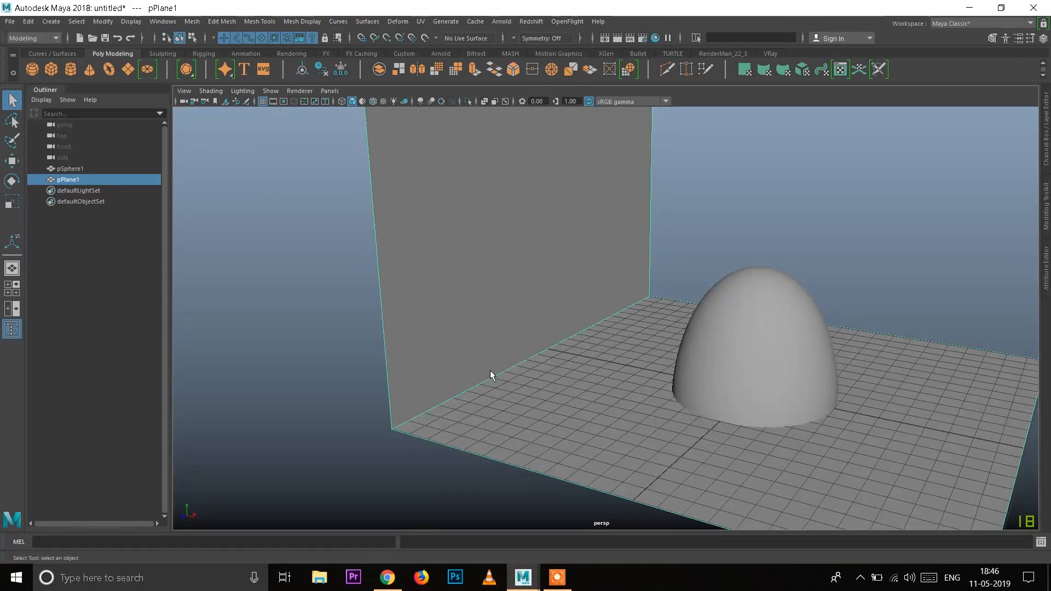
pyautogui.moveTo(472, 266); pyautogui.dragTo(470, 241, button='right')
pyautogui.click(462, 397)
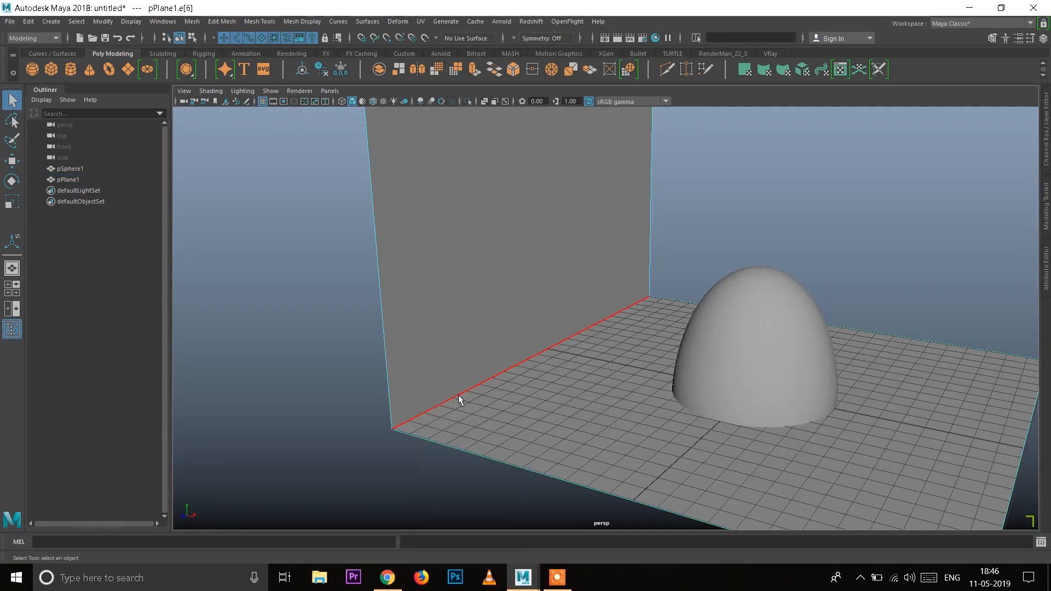
pyautogui.keyDown('shift'); pyautogui.moveTo(559, 378); pyautogui.dragTo(645, 380, button='right'); pyautogui.keyUp('shift')
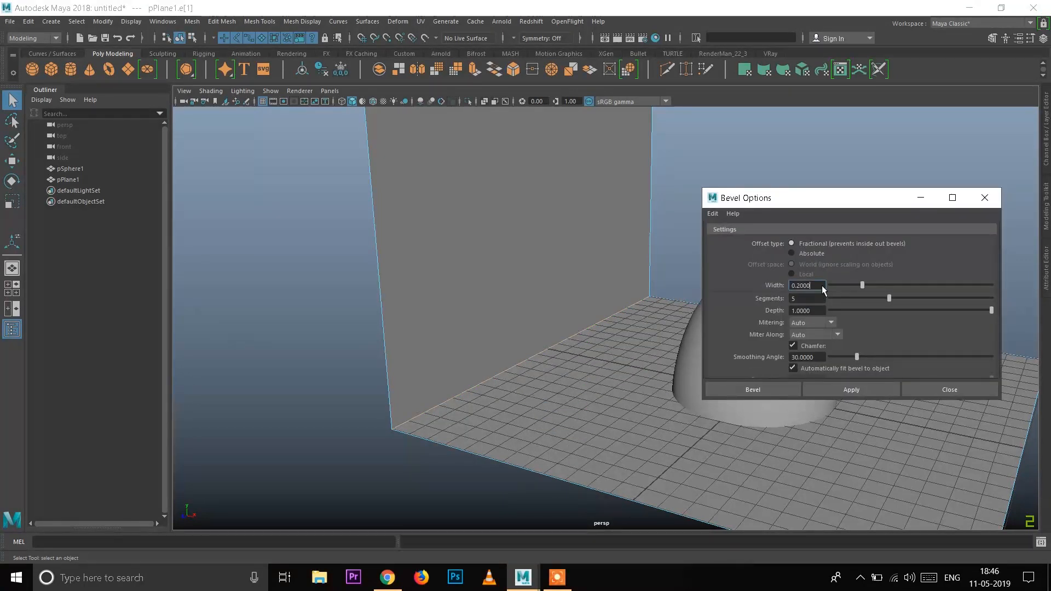
pyautogui.moveTo(821, 286); pyautogui.dragTo(791, 286)
pyautogui.press('Tab')
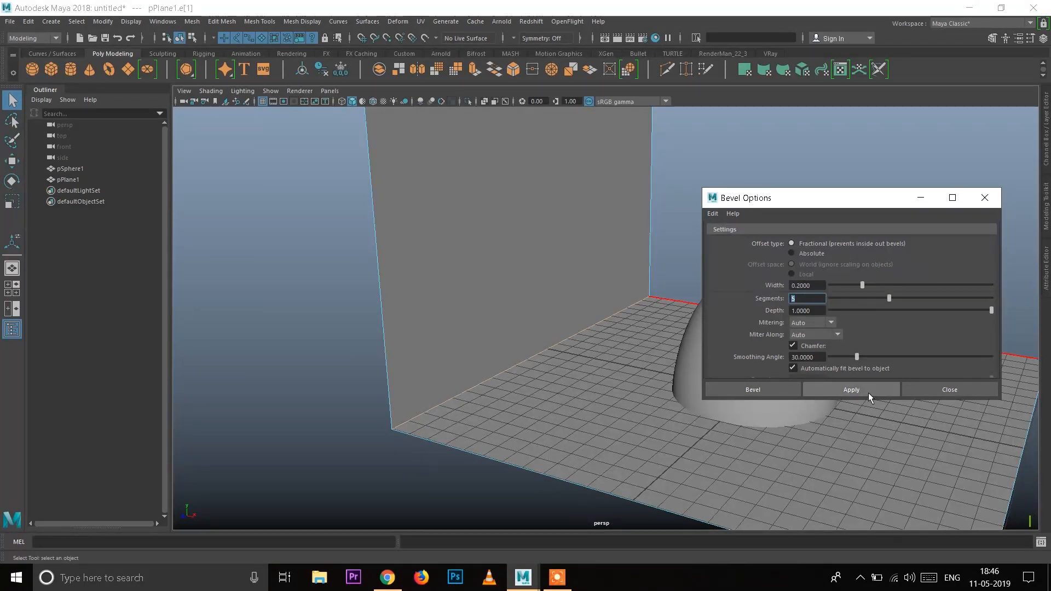
pyautogui.click(869, 393)
pyautogui.click(924, 389)
pyautogui.click(694, 212)
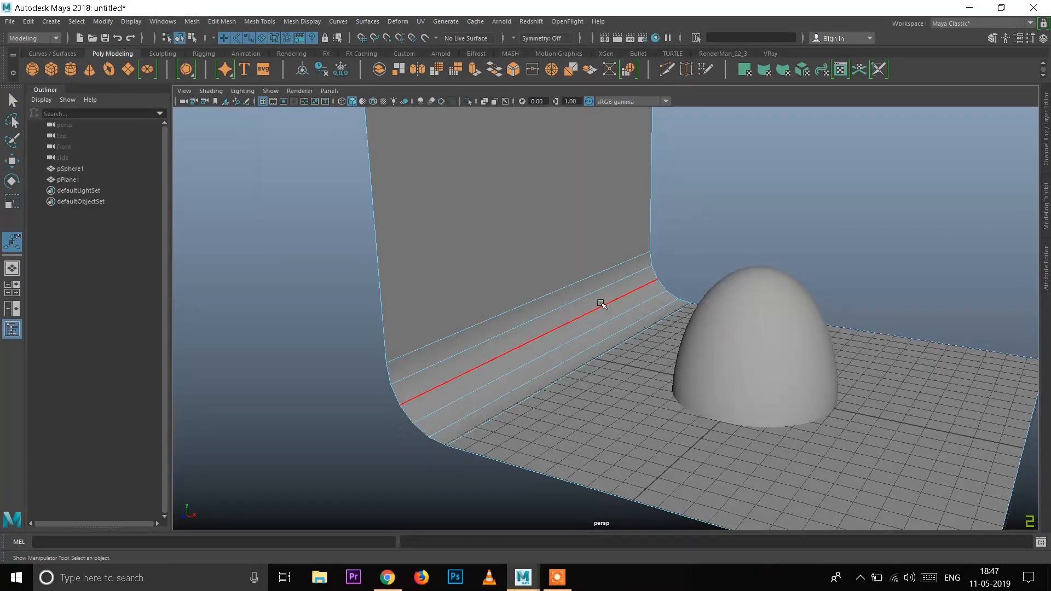
pyautogui.moveTo(605, 284); pyautogui.dragTo(758, 195, button='right')
# Step: Scale the curved backdrop up around the egg to about 1.53, 1.45 and 2.39 in X, Y and Z, and deselect it
pyautogui.scroll(-4, 760, 195)
pyautogui.keyDown('alt'); pyautogui.moveTo(761, 279); pyautogui.dragTo(787, 301); pyautogui.keyUp('alt')
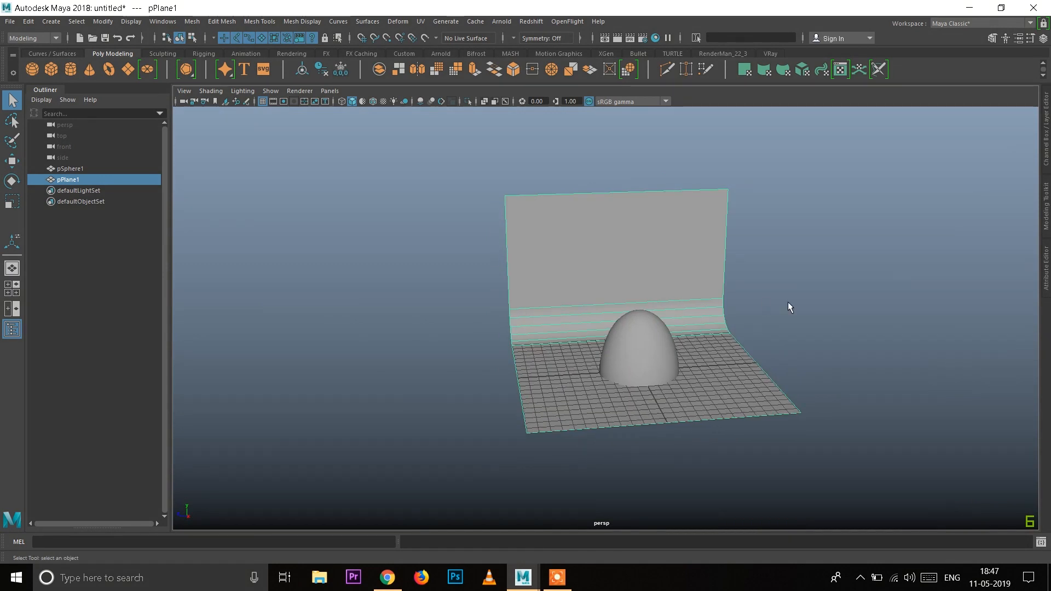
pyautogui.click(788, 301)
pyautogui.scroll(3, 691, 330)
pyautogui.click(711, 259)
pyautogui.keyDown('alt'); pyautogui.moveTo(711, 258); pyautogui.dragTo(666, 266); pyautogui.keyUp('alt')
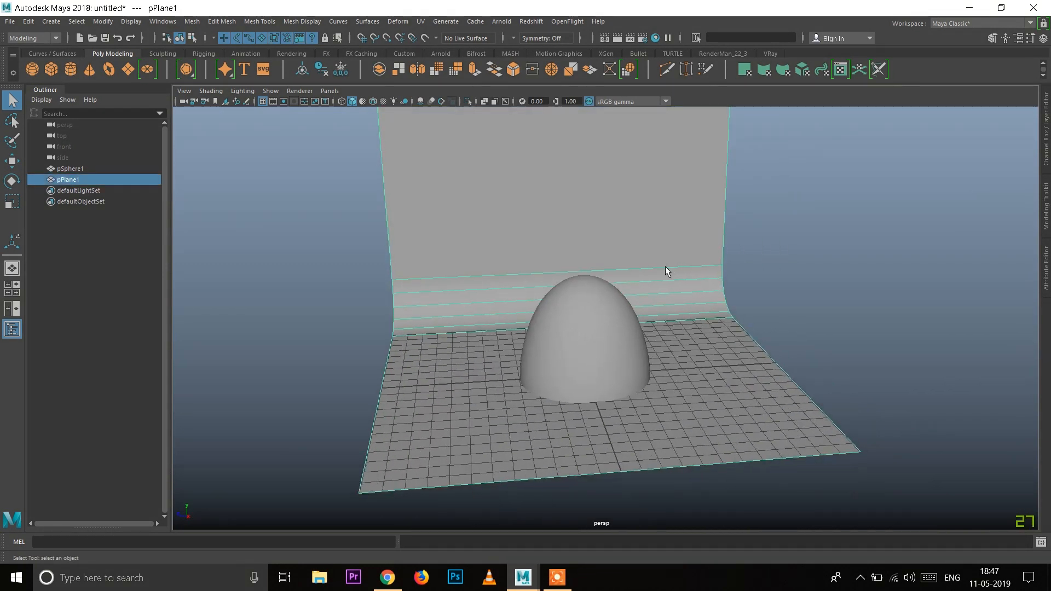
pyautogui.press('r')
pyautogui.moveTo(536, 378); pyautogui.dragTo(466, 382)
pyautogui.keyDown('alt'); pyautogui.moveTo(576, 421); pyautogui.dragTo(616, 272); pyautogui.keyUp('alt')
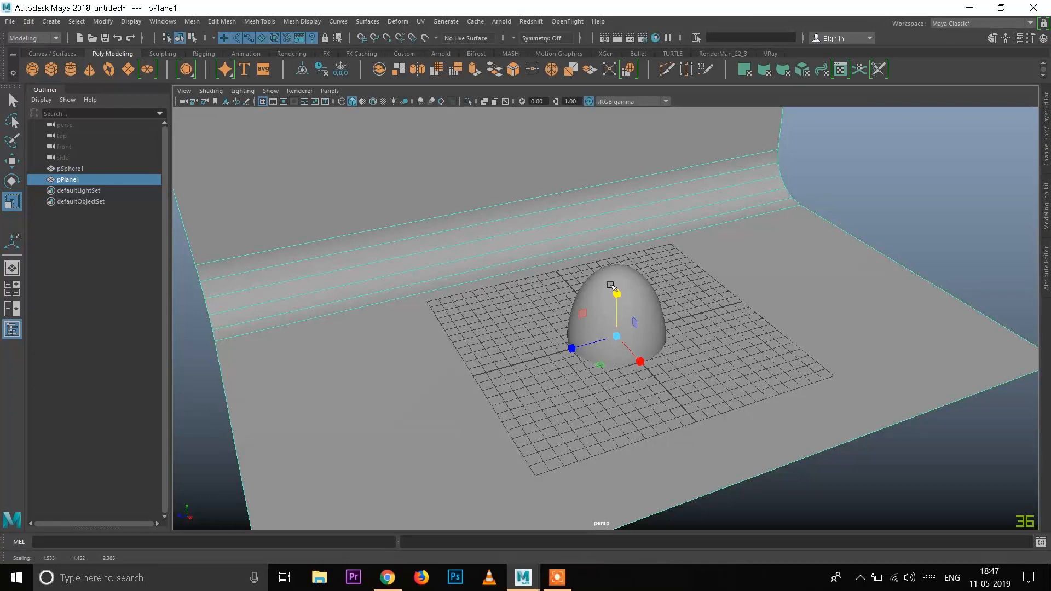
pyautogui.keyDown('alt'); pyautogui.moveTo(832, 220); pyautogui.dragTo(840, 246, button='middle'); pyautogui.keyUp('alt')
pyautogui.click(867, 236)
pyautogui.keyDown('alt'); pyautogui.moveTo(765, 355); pyautogui.dragTo(786, 340); pyautogui.keyUp('alt')
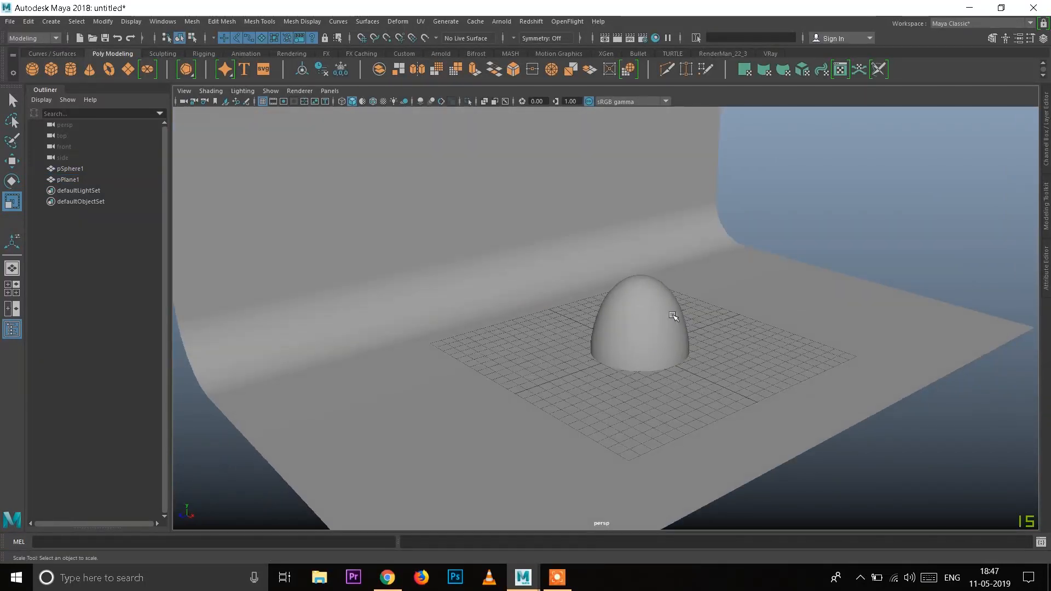
# Step: Raise the egg in the side view until its base rests on the backdrop floor, and deselect it
pyautogui.click(667, 328)
pyautogui.press('w')
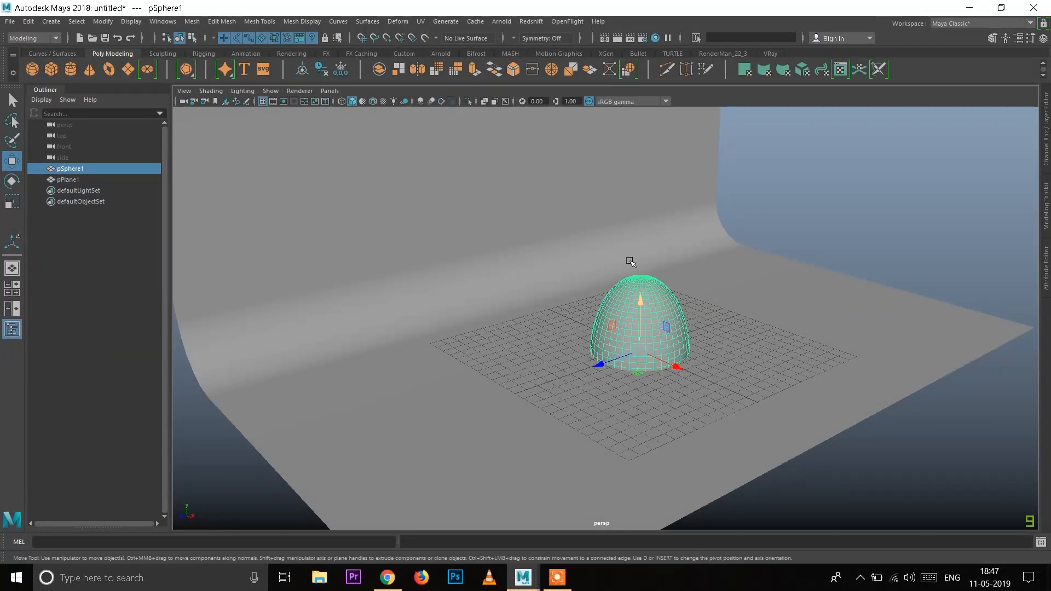
pyautogui.keyDown('alt'); pyautogui.moveTo(629, 259); pyautogui.dragTo(719, 399, button='right'); pyautogui.keyUp('alt')
pyautogui.moveTo(662, 321); pyautogui.dragTo(617, 357)
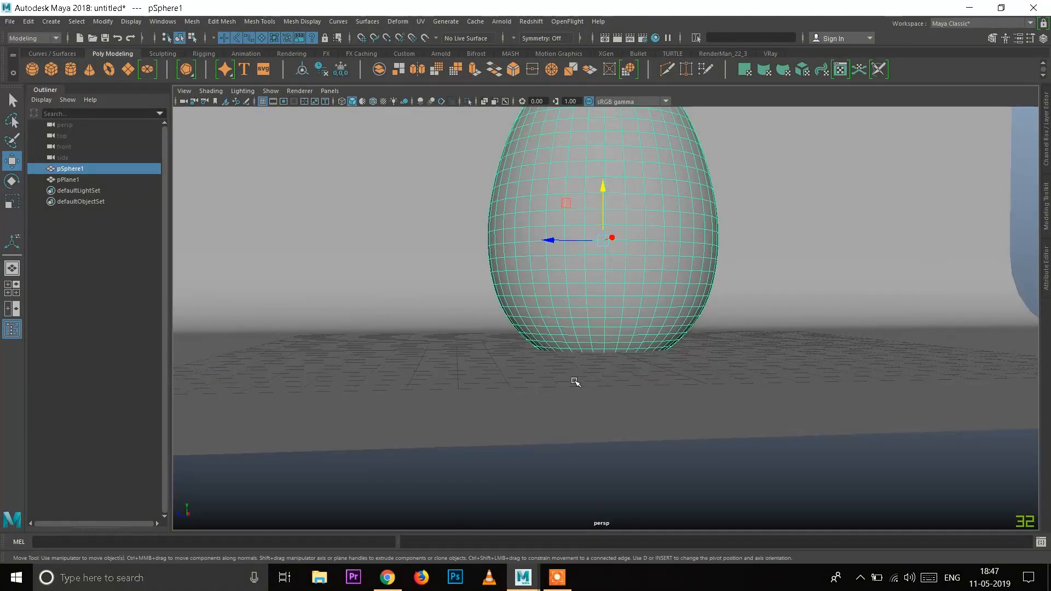
pyautogui.press('space')
pyautogui.press('space')
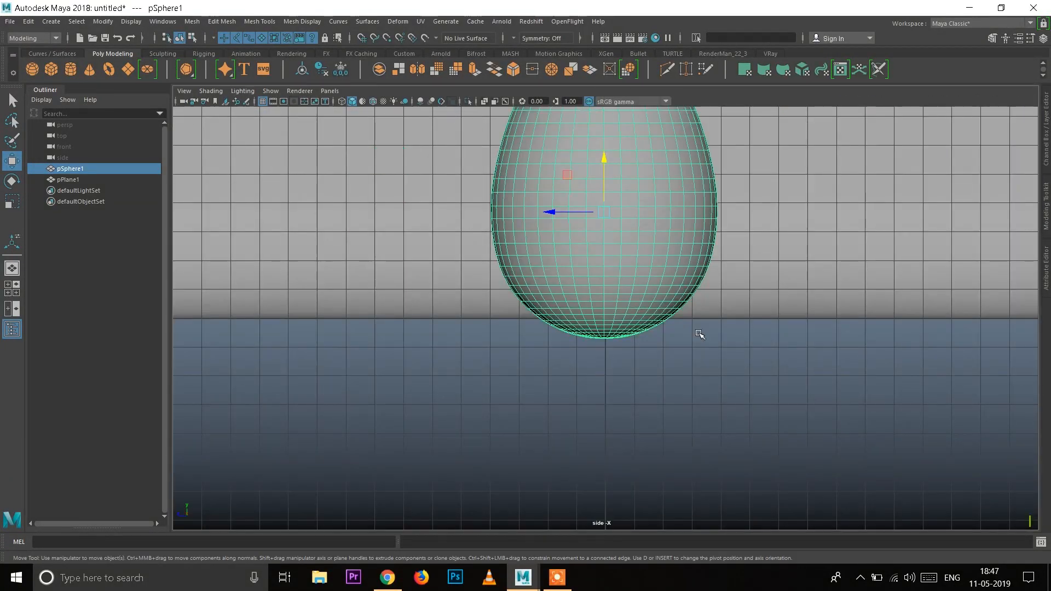
pyautogui.moveTo(634, 272); pyautogui.dragTo(634, 250)
pyautogui.press('space')
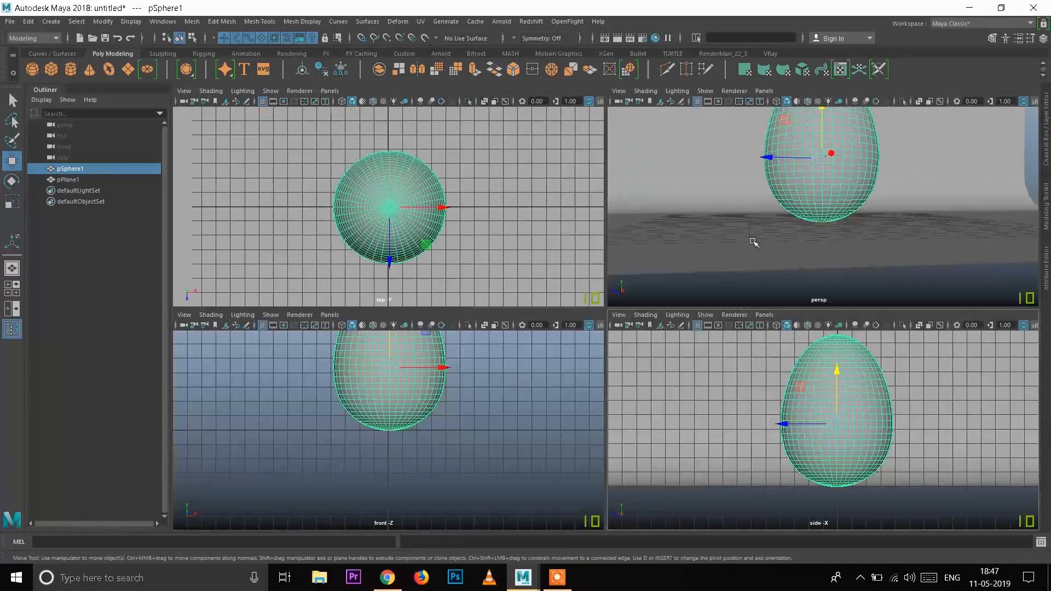
pyautogui.press('space')
pyautogui.keyDown('alt'); pyautogui.moveTo(625, 389); pyautogui.dragTo(688, 441); pyautogui.keyUp('alt')
pyautogui.keyDown('alt'); pyautogui.moveTo(688, 441); pyautogui.dragTo(522, 225, button='right'); pyautogui.keyUp('alt')
pyautogui.keyDown('alt'); pyautogui.moveTo(522, 224); pyautogui.dragTo(530, 238, button='middle'); pyautogui.keyUp('alt')
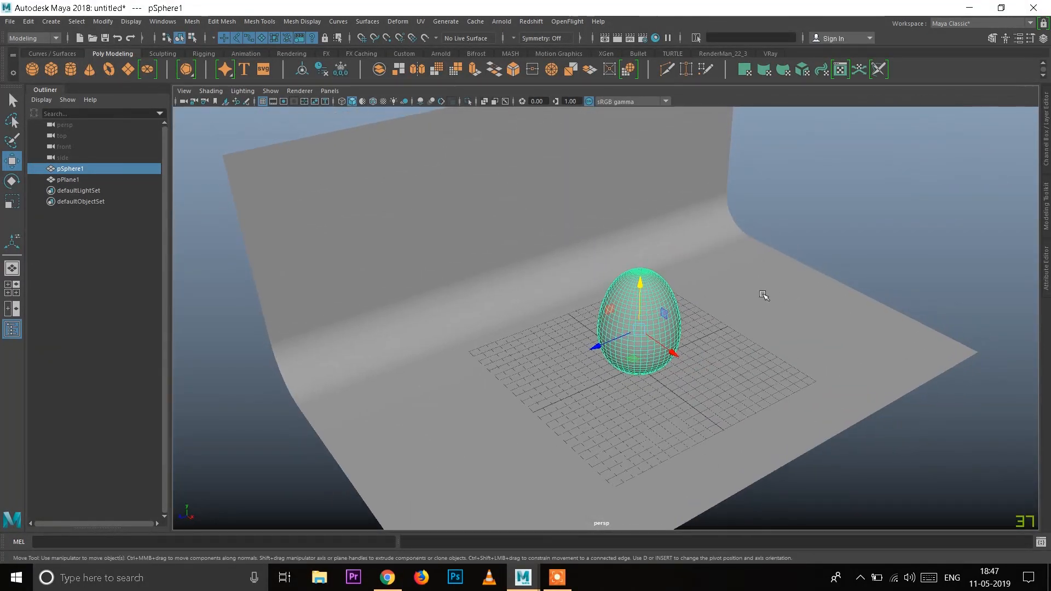
pyautogui.click(817, 361)
# Step: Inspect the egg's placement on the curved backdrop from above and from the front
pyautogui.keyDown('alt'); pyautogui.moveTo(817, 362); pyautogui.dragTo(671, 395); pyautogui.keyUp('alt')
pyautogui.keyDown('alt'); pyautogui.moveTo(671, 395); pyautogui.dragTo(656, 296, button='right'); pyautogui.keyUp('alt')
pyautogui.keyDown('alt'); pyautogui.moveTo(654, 334); pyautogui.dragTo(664, 299, button='middle'); pyautogui.keyUp('alt')
pyautogui.keyDown('alt'); pyautogui.moveTo(615, 370); pyautogui.dragTo(615, 399); pyautogui.keyUp('alt')
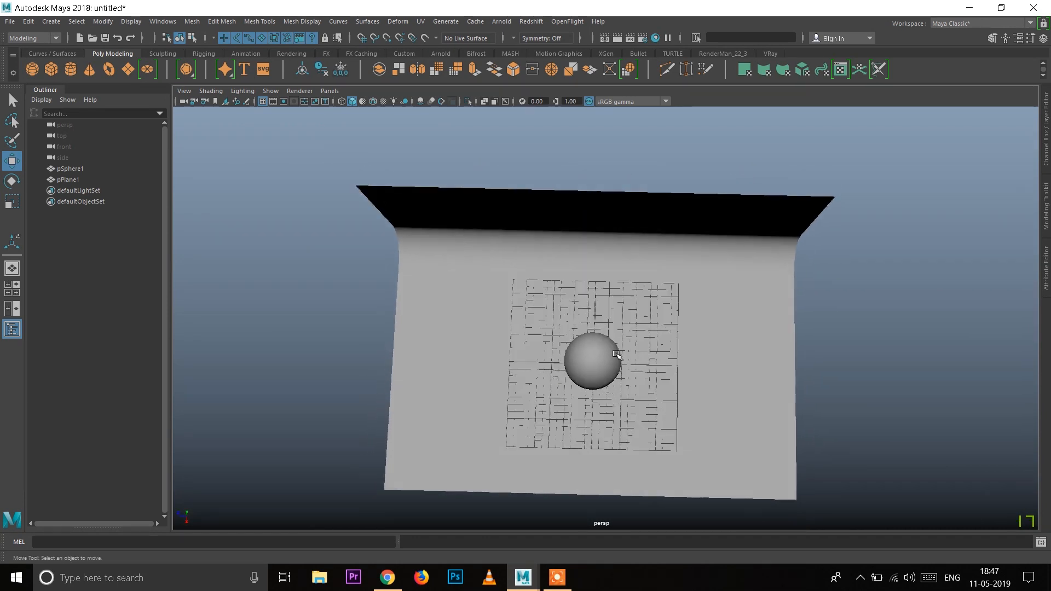
pyautogui.keyDown('alt'); pyautogui.moveTo(619, 357); pyautogui.dragTo(628, 370, button='right'); pyautogui.keyUp('alt')
pyautogui.keyDown('alt'); pyautogui.moveTo(611, 402); pyautogui.dragTo(605, 383, button='middle'); pyautogui.keyUp('alt')
pyautogui.keyDown('alt'); pyautogui.moveTo(605, 382); pyautogui.dragTo(609, 386); pyautogui.keyUp('alt')
pyautogui.keyDown('alt'); pyautogui.moveTo(666, 246); pyautogui.dragTo(638, 301); pyautogui.keyUp('alt')
pyautogui.keyDown('alt'); pyautogui.moveTo(638, 305); pyautogui.dragTo(714, 396, button='right'); pyautogui.keyUp('alt')
pyautogui.keyDown('alt'); pyautogui.moveTo(681, 372); pyautogui.dragTo(728, 352, button='middle'); pyautogui.keyUp('alt')
pyautogui.keyDown('alt'); pyautogui.moveTo(648, 308); pyautogui.dragTo(657, 314, button='right'); pyautogui.keyUp('alt')
pyautogui.keyDown('alt'); pyautogui.moveTo(709, 354); pyautogui.dragTo(693, 357, button='middle'); pyautogui.keyUp('alt')
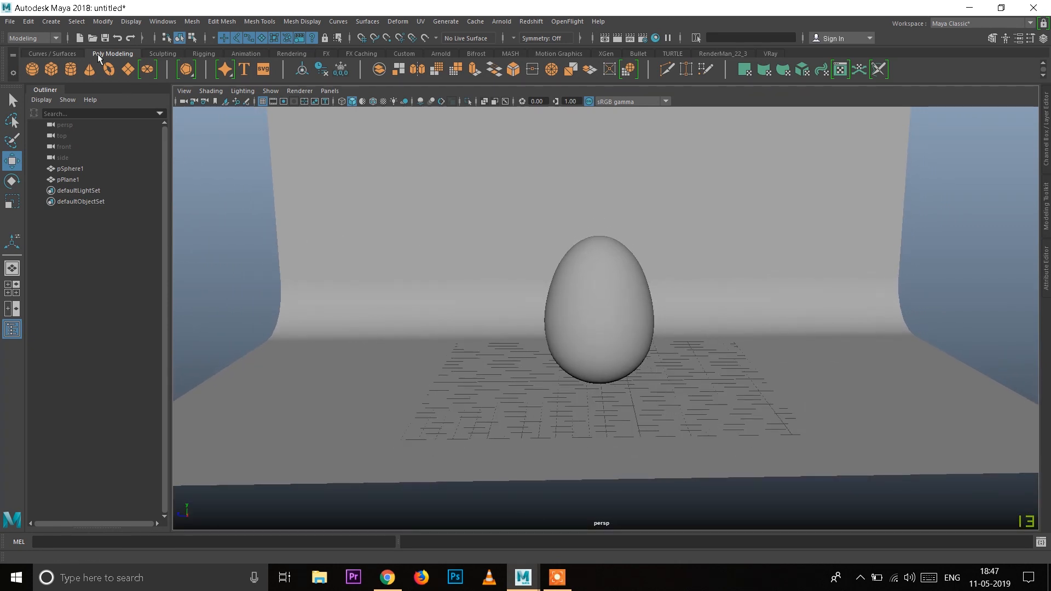
pyautogui.click(57, 25)
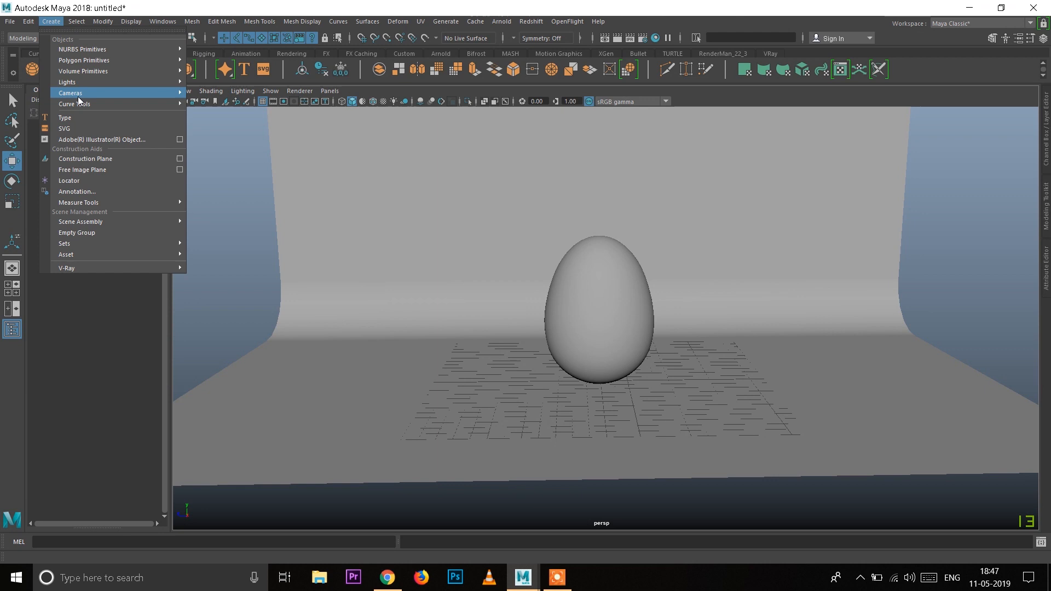
pyautogui.moveTo(87, 93)
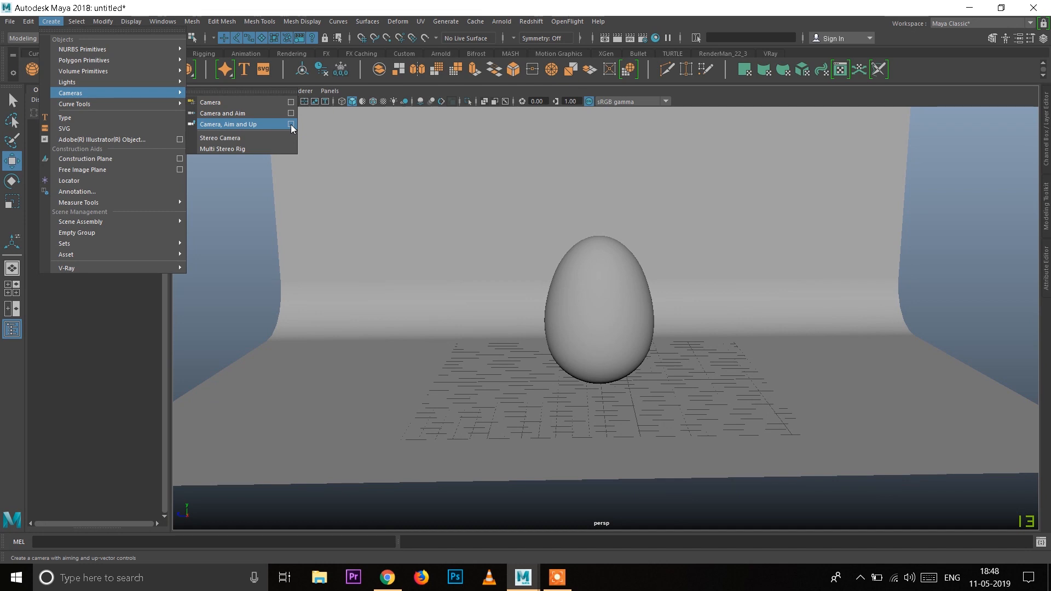
pyautogui.click(227, 271)
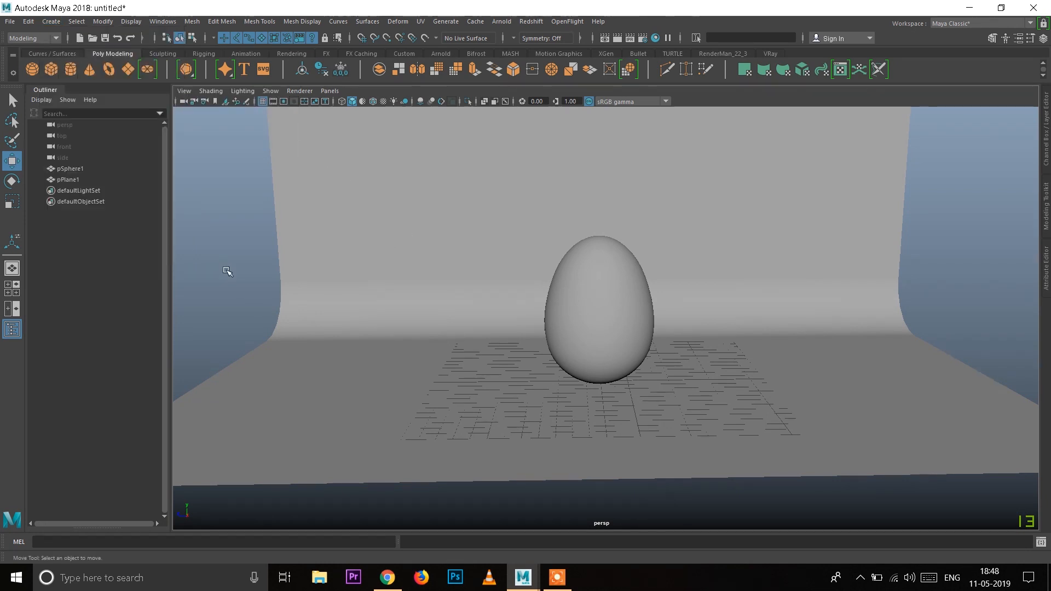
# Step: Frame the egg centrally from the front against the backdrop and create a camera from that perspective view
pyautogui.keyDown('alt'); pyautogui.moveTo(237, 195); pyautogui.dragTo(352, 308); pyautogui.keyUp('alt')
pyautogui.keyDown('alt'); pyautogui.moveTo(356, 314); pyautogui.dragTo(324, 291, button='right'); pyautogui.keyUp('alt')
pyautogui.keyDown('alt'); pyautogui.moveTo(299, 236); pyautogui.dragTo(460, 318, button='right'); pyautogui.keyUp('alt')
pyautogui.keyDown('alt'); pyautogui.moveTo(446, 328); pyautogui.dragTo(441, 325); pyautogui.keyUp('alt')
pyautogui.keyDown('alt'); pyautogui.moveTo(442, 326); pyautogui.dragTo(444, 327, button='middle'); pyautogui.keyUp('alt')
pyautogui.keyDown('alt'); pyautogui.moveTo(406, 279); pyautogui.dragTo(437, 263); pyautogui.keyUp('alt')
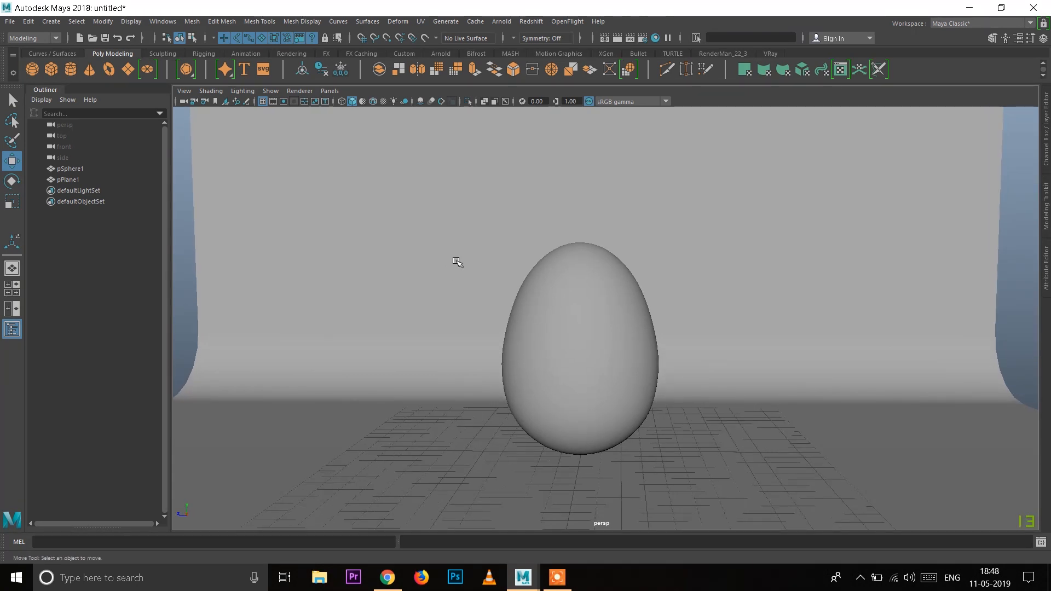
pyautogui.keyDown('alt'); pyautogui.moveTo(456, 258); pyautogui.dragTo(460, 261); pyautogui.keyUp('alt')
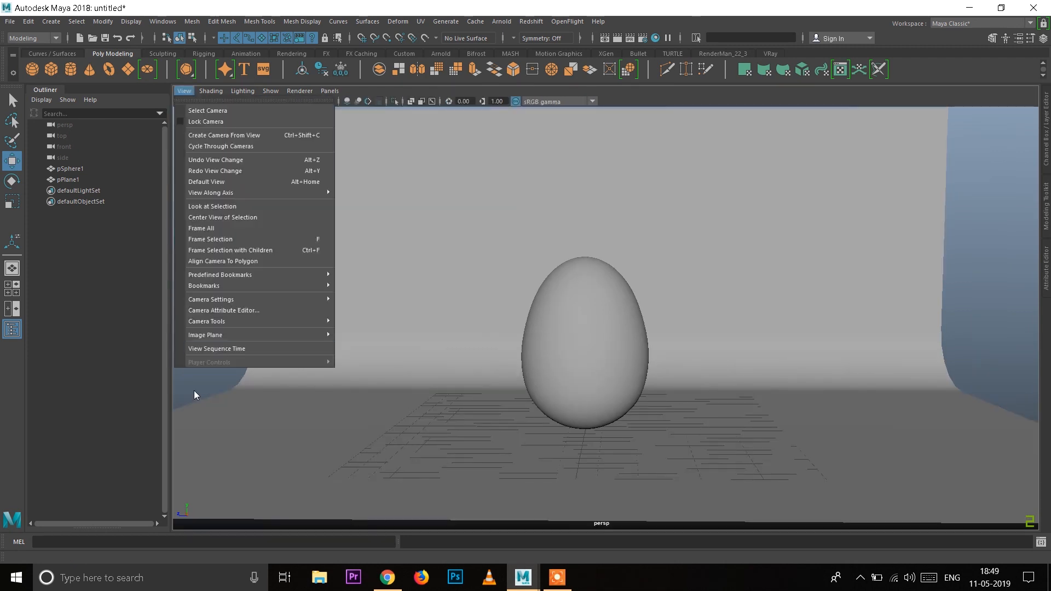
pyautogui.click(195, 383)
pyautogui.keyDown('alt'); pyautogui.moveTo(226, 238); pyautogui.dragTo(273, 273, button='right'); pyautogui.keyUp('alt')
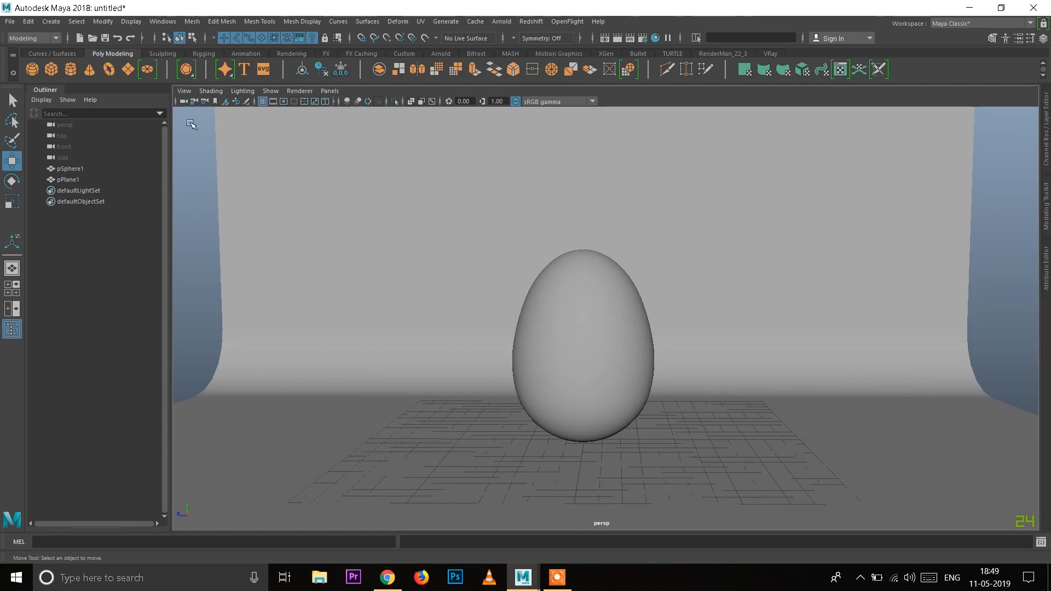
pyautogui.click(184, 91)
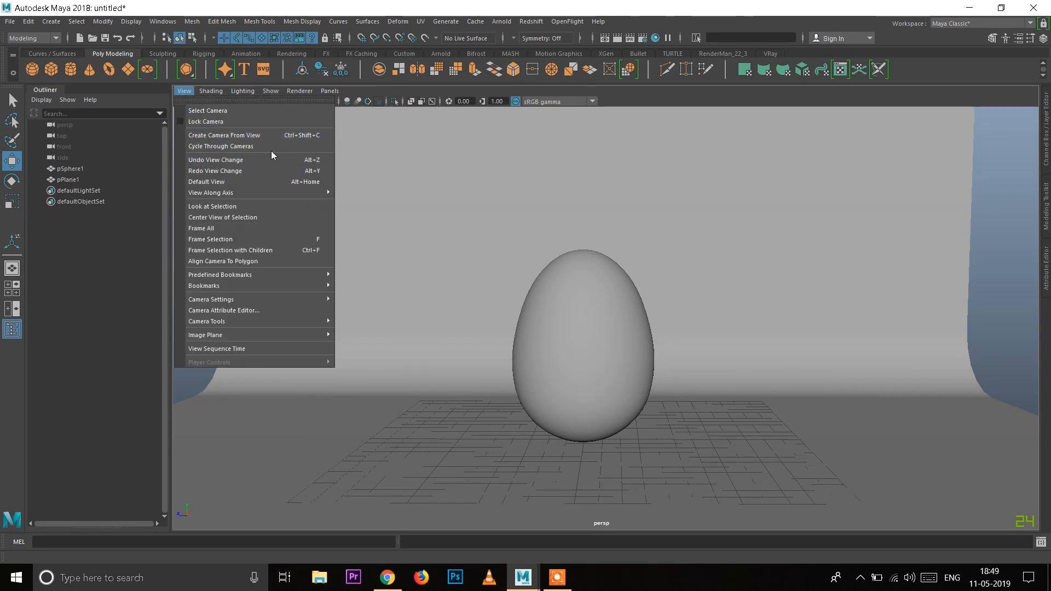
pyautogui.click(294, 136)
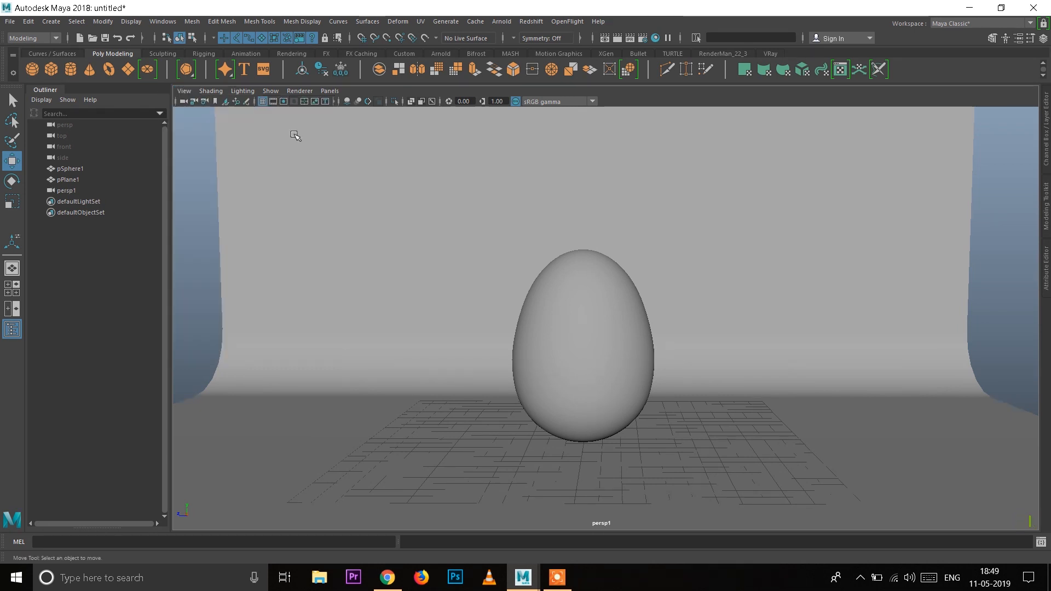
# Step: Rename the new camera as Render_cam
pyautogui.click(89, 190)
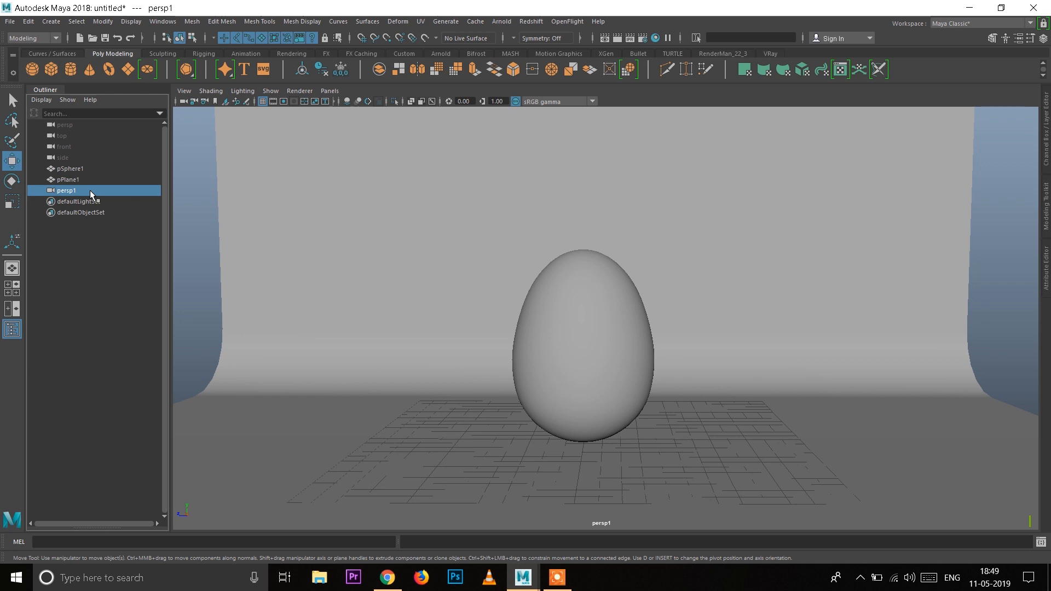
pyautogui.doubleClick(91, 191)
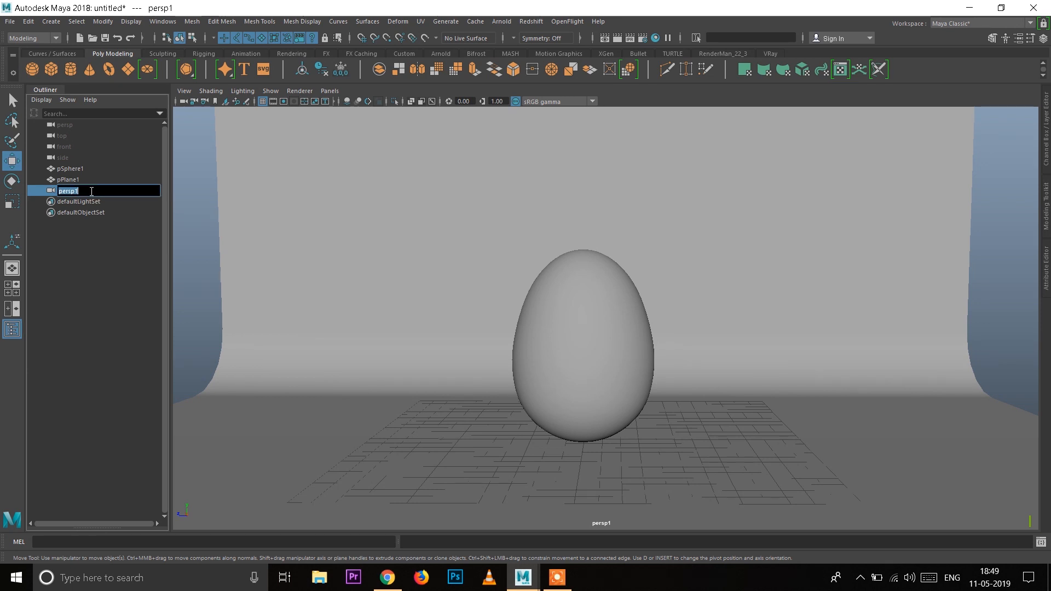
pyautogui.write('Render_cam')
pyautogui.press('Return')
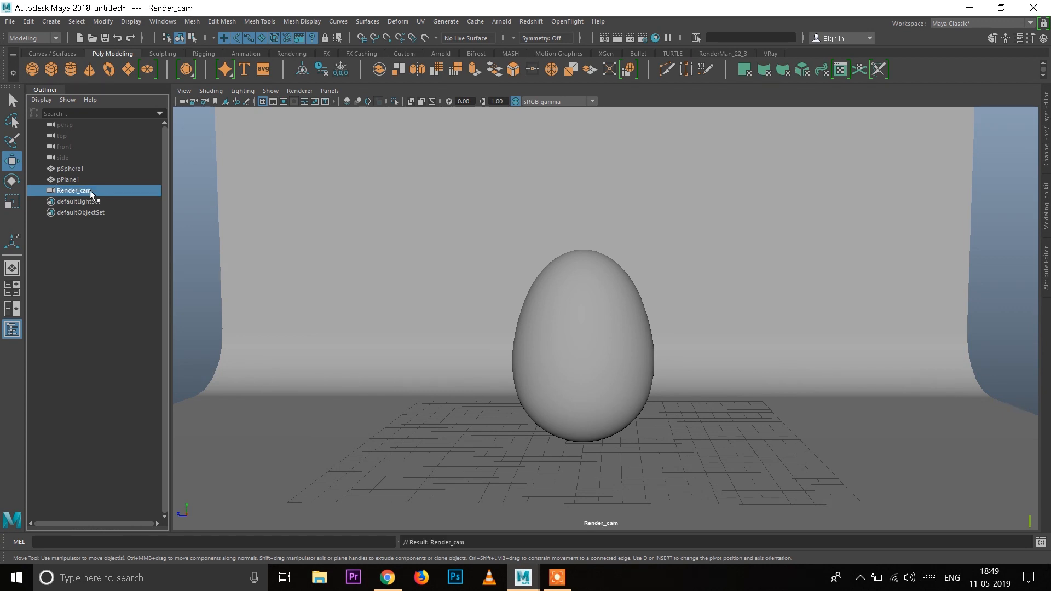
# Step: Rename the egg's sphere object as EGG_geo
pyautogui.click(571, 316)
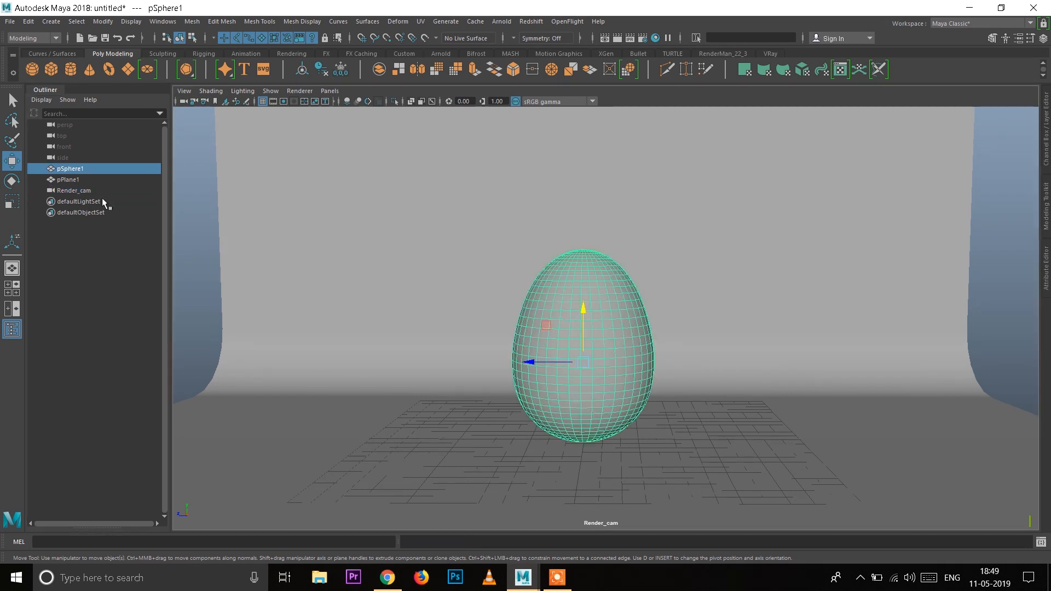
pyautogui.doubleClick(107, 171)
pyautogui.write('EGG_geo')
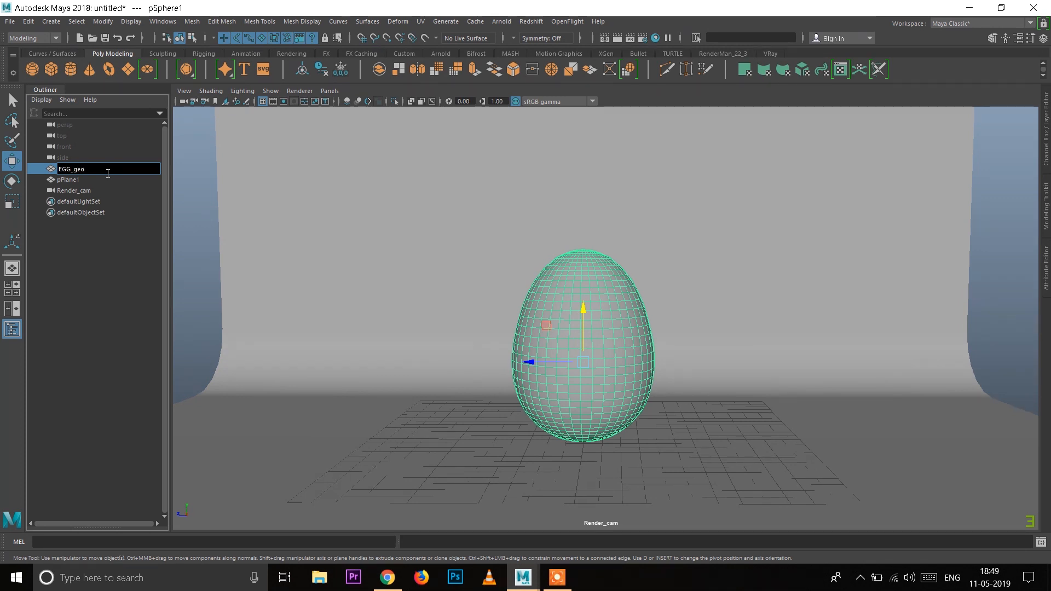
# Step: Rename the backdrop plane as BACKDROP_geo and clear the selection
pyautogui.click(440, 206)
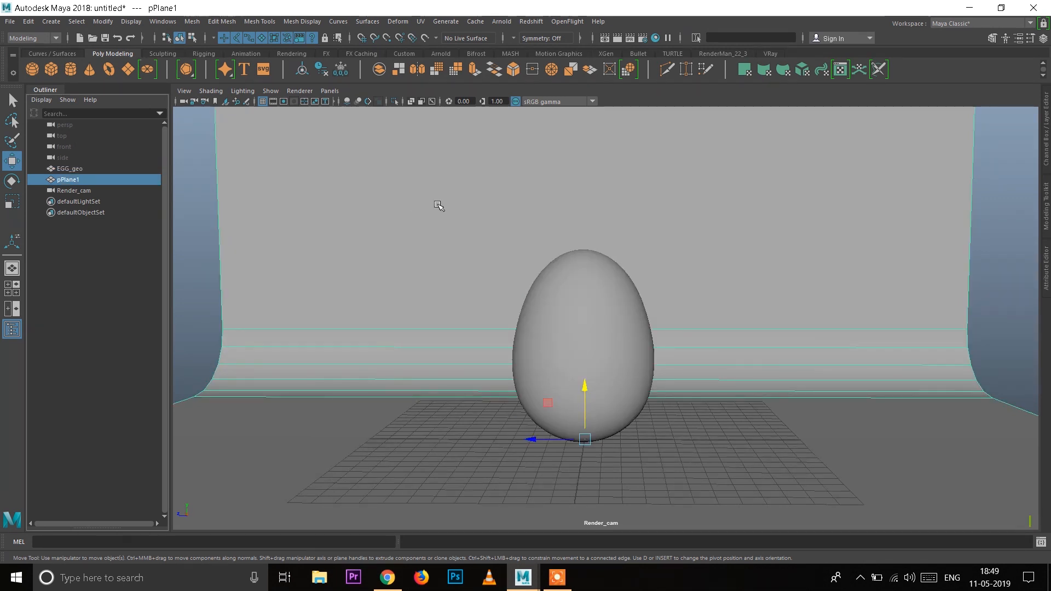
pyautogui.doubleClick(99, 182)
pyautogui.write('B')
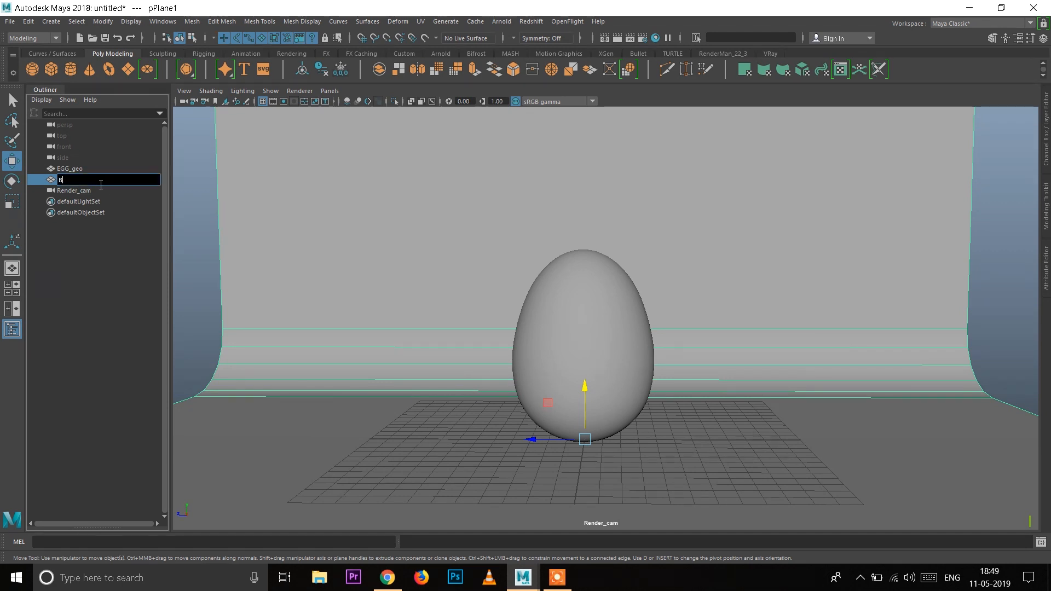
pyautogui.write('ACKDROP_geo')
pyautogui.press('Return')
pyautogui.click(189, 245)
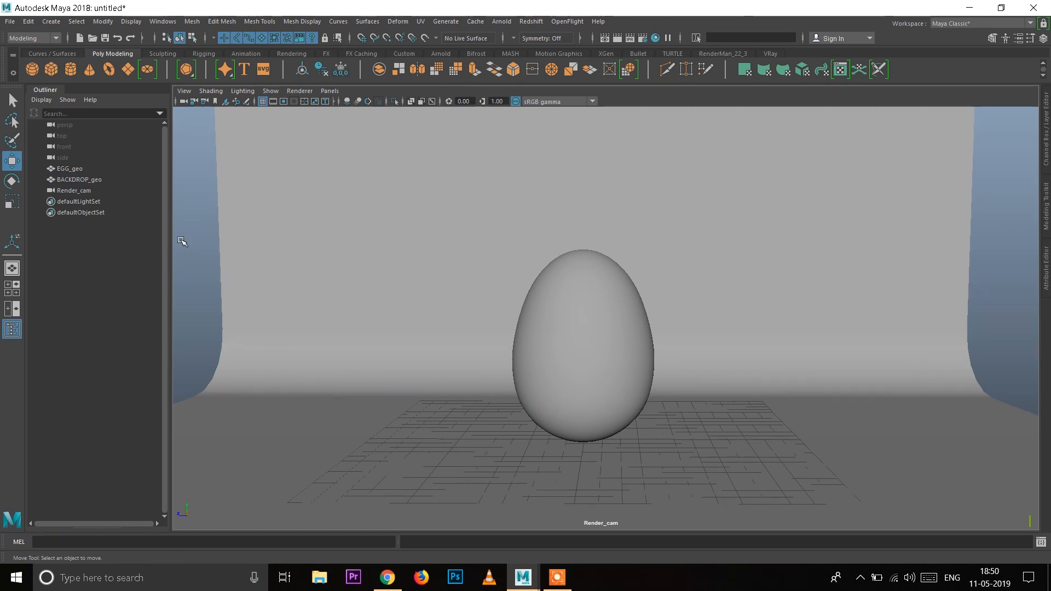
# Step: Show the resolution gate for Render_cam and reframe the shot so the backdrop fills the whole frame behind the egg
pyautogui.click(74, 190)
pyautogui.click(284, 101)
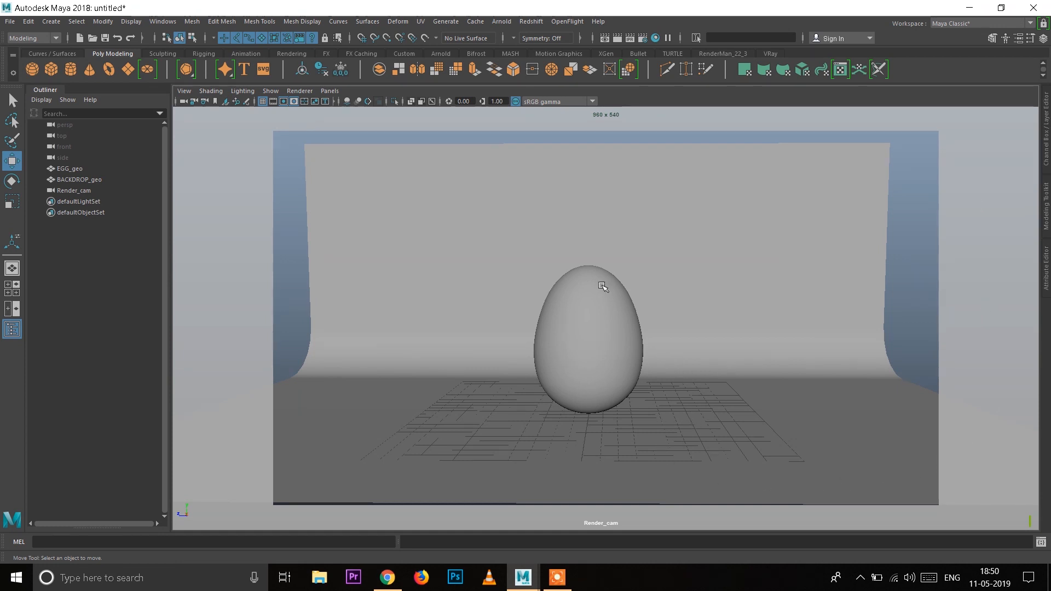
pyautogui.keyDown('alt'); pyautogui.moveTo(492, 263); pyautogui.dragTo(521, 303, button='right'); pyautogui.keyUp('alt')
pyautogui.keyDown('alt'); pyautogui.moveTo(554, 304); pyautogui.dragTo(563, 305, button='middle'); pyautogui.keyUp('alt')
pyautogui.keyDown('alt'); pyautogui.moveTo(547, 290); pyautogui.dragTo(549, 292, button='right'); pyautogui.keyUp('alt')
pyautogui.keyDown('alt'); pyautogui.moveTo(551, 292); pyautogui.dragTo(551, 290, button='middle'); pyautogui.keyUp('alt')
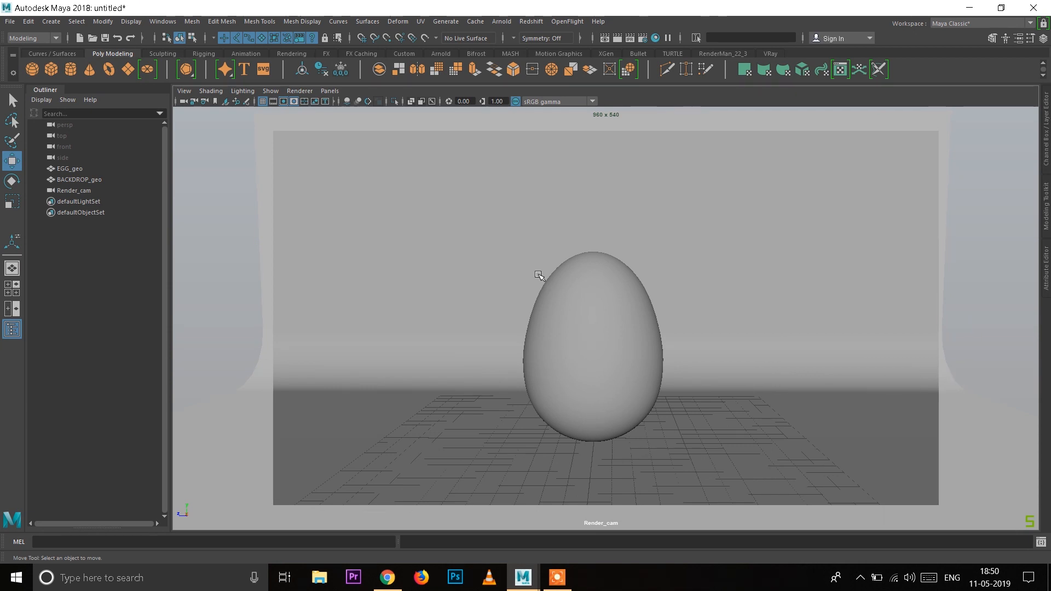
pyautogui.click(503, 252)
pyautogui.click(563, 311)
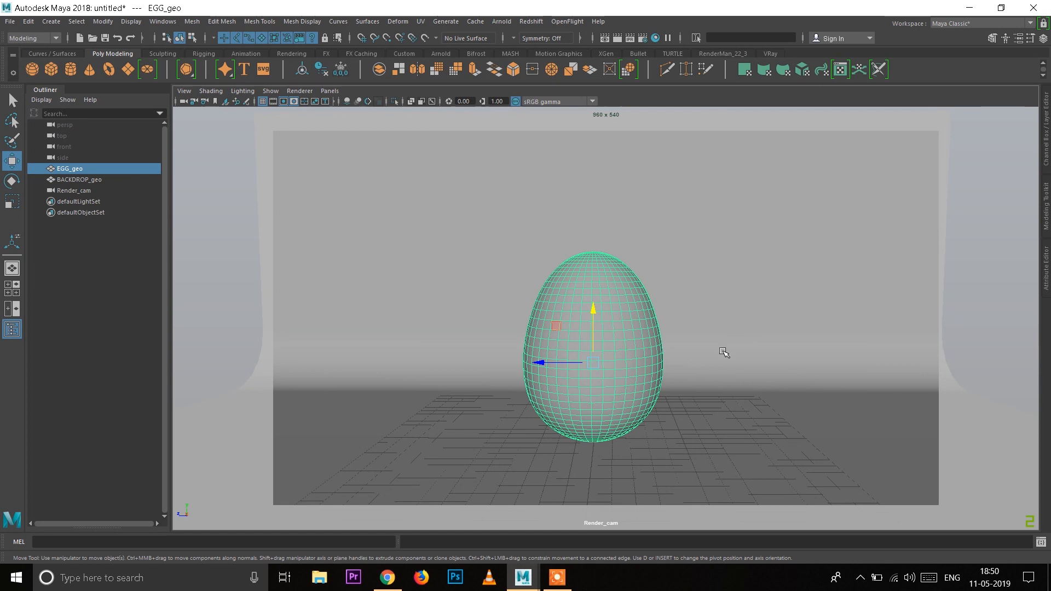
pyautogui.click(233, 256)
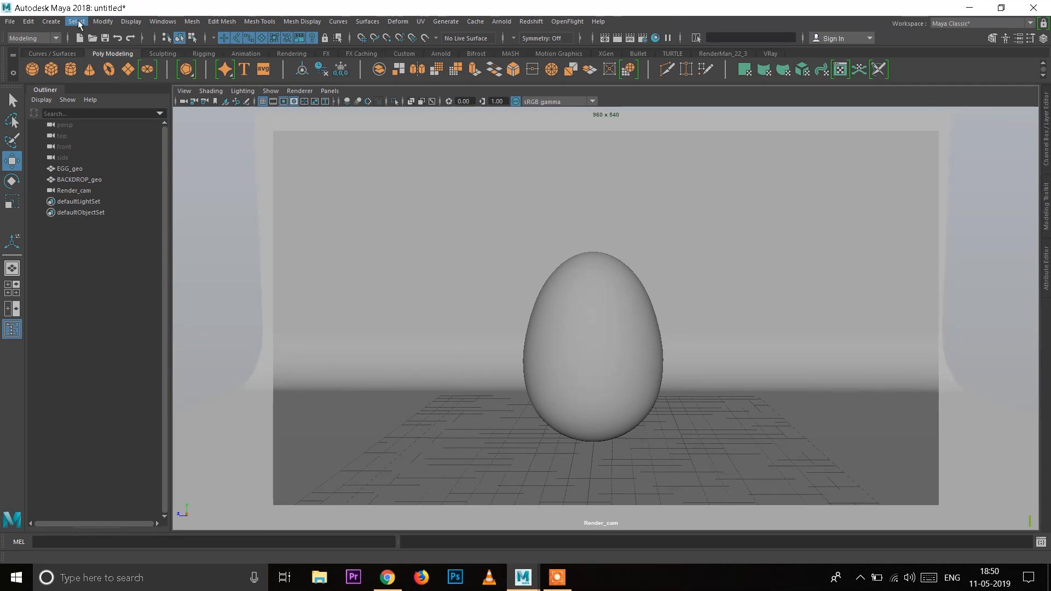
# Step: Create a V-Ray Rect Light and move it beside the egg to about 4.8 in Y and 11.9 in Z
pyautogui.click(54, 16)
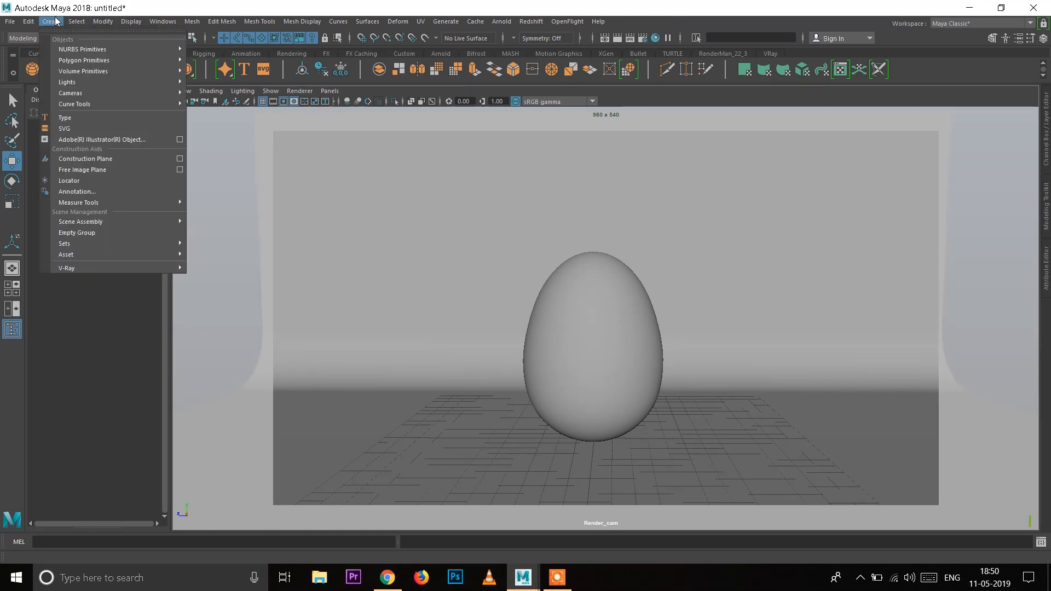
pyautogui.moveTo(84, 83)
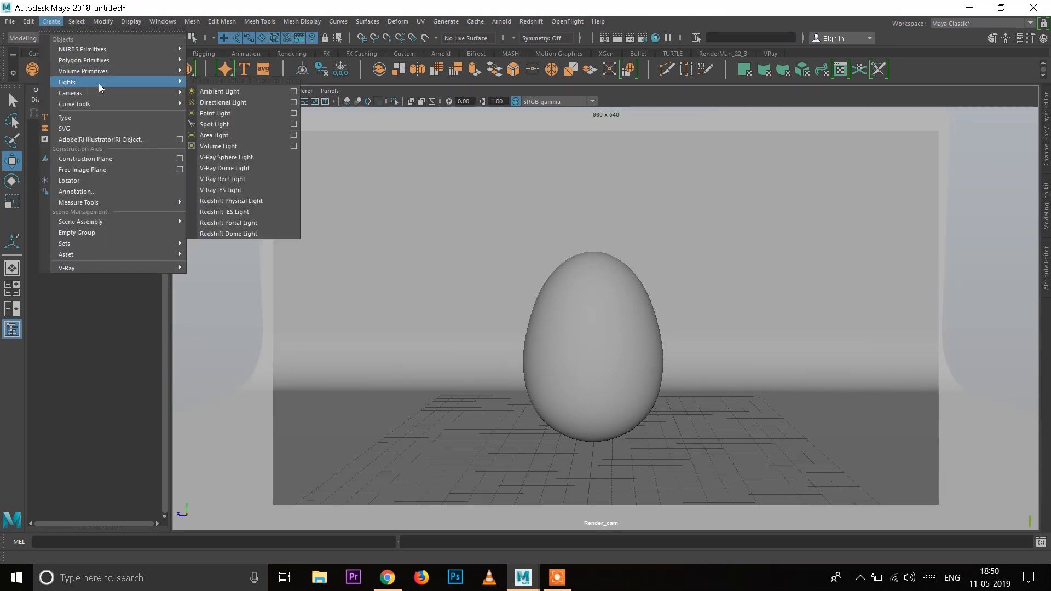
pyautogui.click(266, 178)
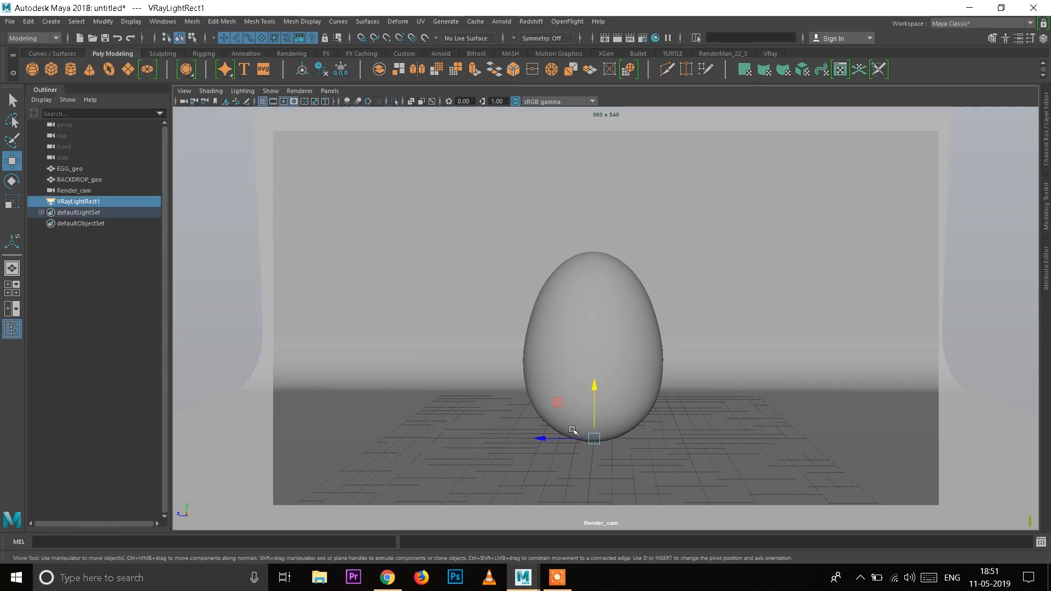
pyautogui.moveTo(597, 403); pyautogui.dragTo(595, 319)
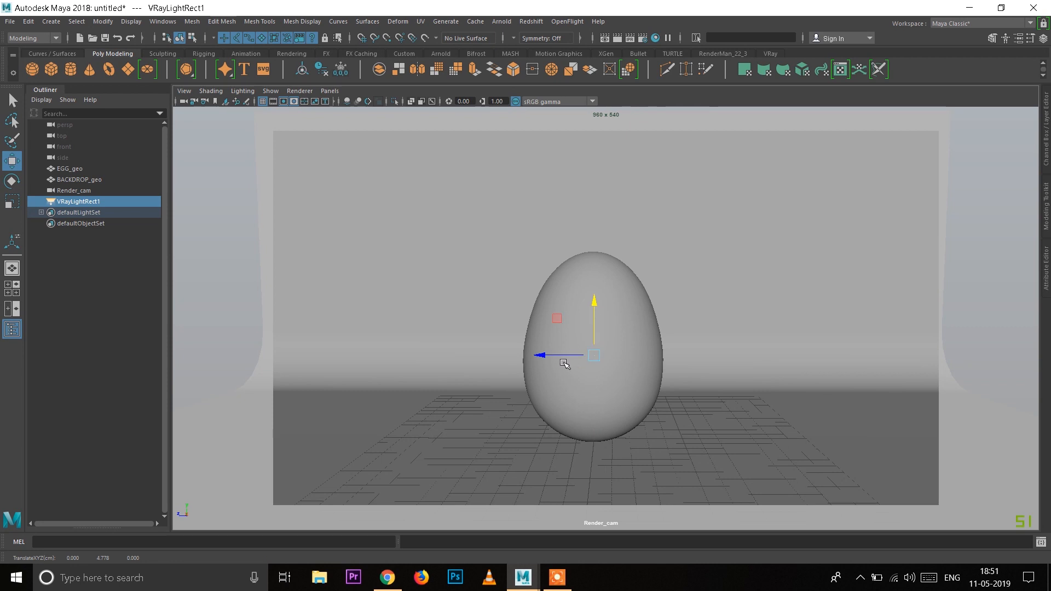
pyautogui.moveTo(537, 351); pyautogui.dragTo(364, 317)
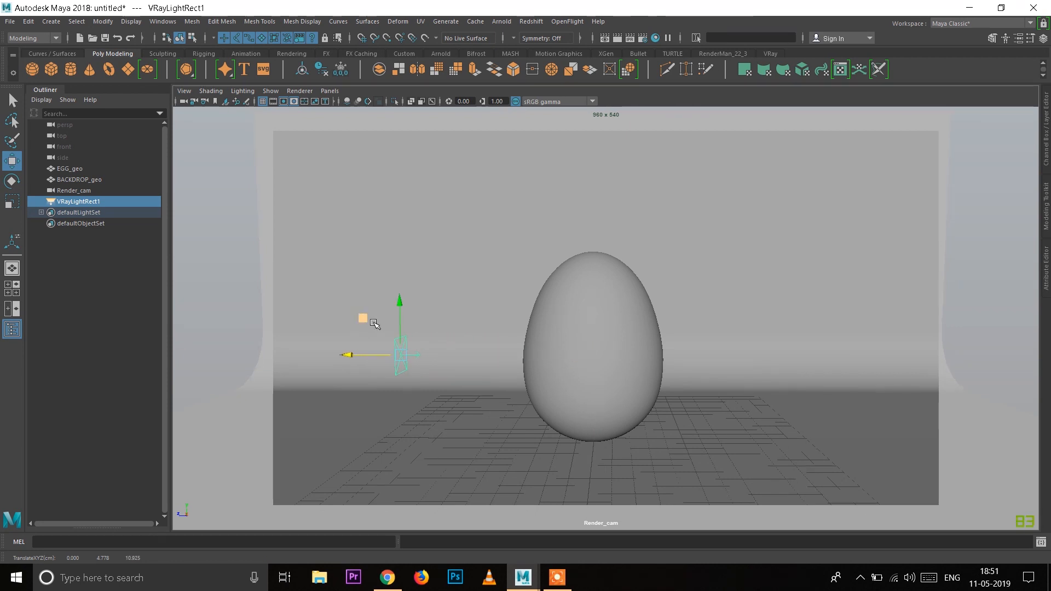
pyautogui.press('alt')
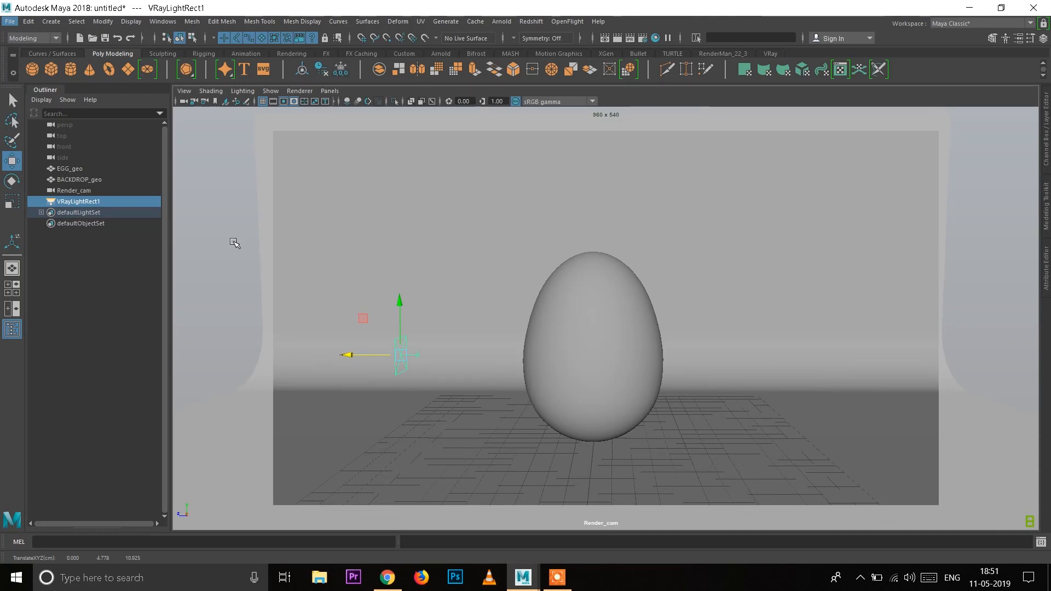
pyautogui.moveTo(347, 355); pyautogui.dragTo(332, 356)
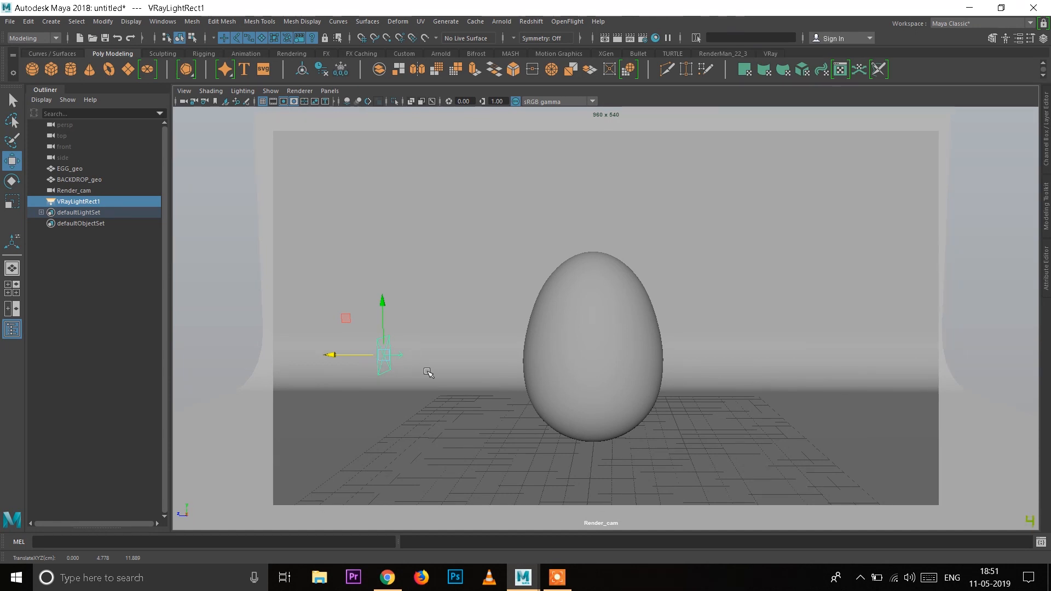
# Step: Examine the positions of the rect light and Render_cam around the egg in the top view
pyautogui.press('space')
pyautogui.press('space')
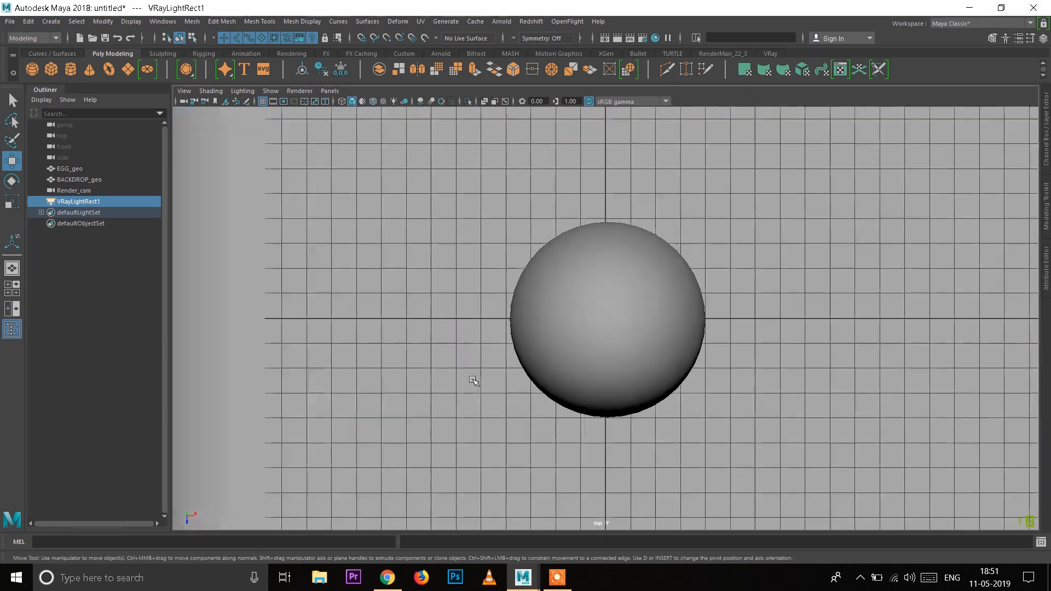
pyautogui.scroll(-8, 473, 380)
pyautogui.keyDown('alt'); pyautogui.moveTo(708, 413); pyautogui.dragTo(612, 402, button='middle'); pyautogui.keyUp('alt')
pyautogui.keyDown('alt'); pyautogui.moveTo(611, 401); pyautogui.dragTo(833, 310, button='right'); pyautogui.keyUp('alt')
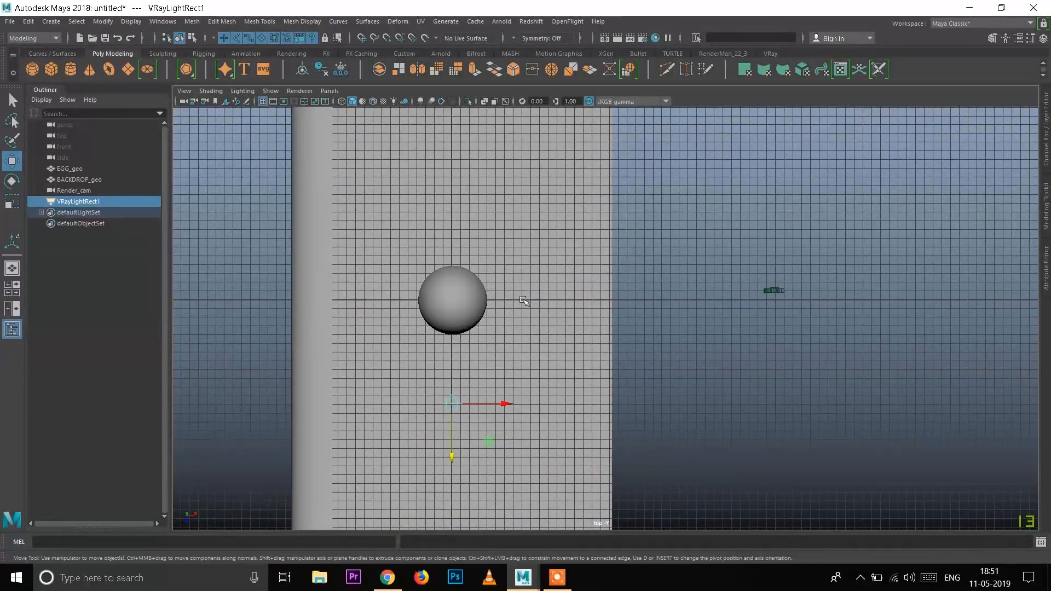
pyautogui.scroll(-5, 523, 405)
pyautogui.keyDown('alt'); pyautogui.moveTo(449, 405); pyautogui.dragTo(657, 391, button='right'); pyautogui.keyUp('alt')
pyautogui.keyDown('alt'); pyautogui.moveTo(574, 398); pyautogui.dragTo(580, 350, button='middle'); pyautogui.keyUp('alt')
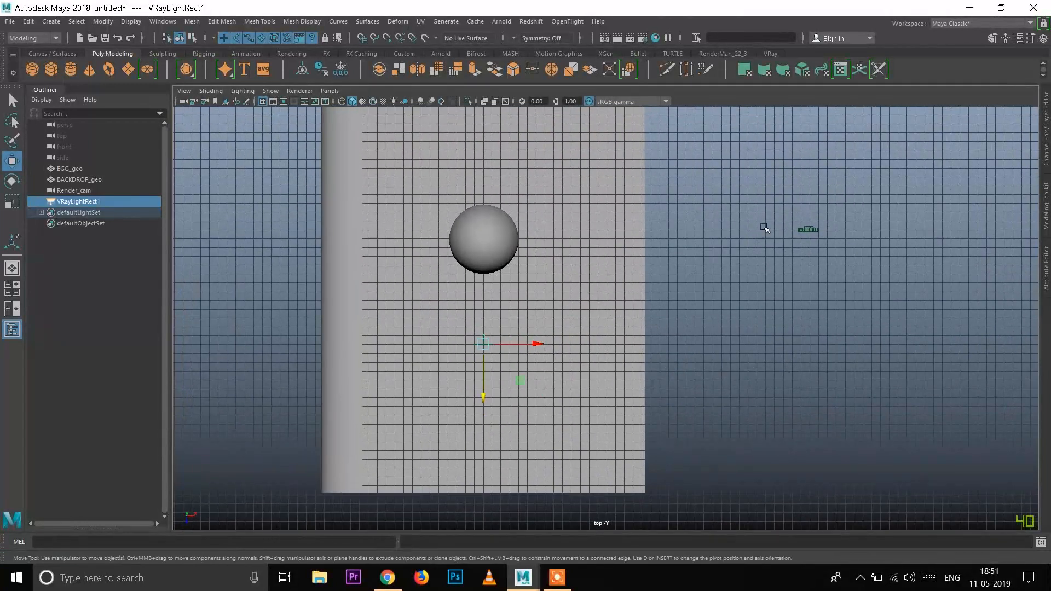
pyautogui.click(805, 230)
pyautogui.click(759, 364)
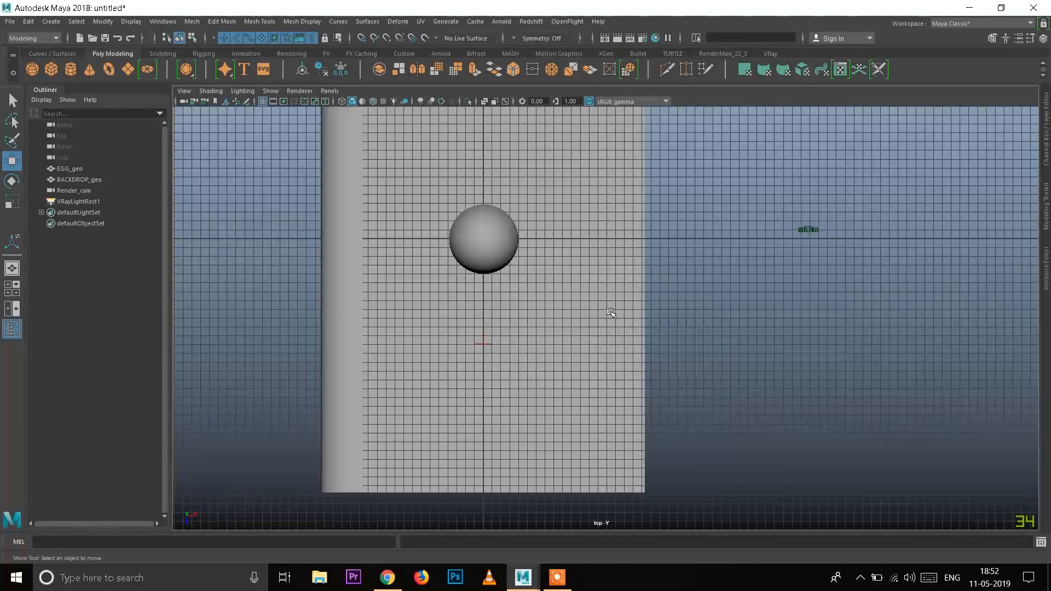
pyautogui.click(483, 344)
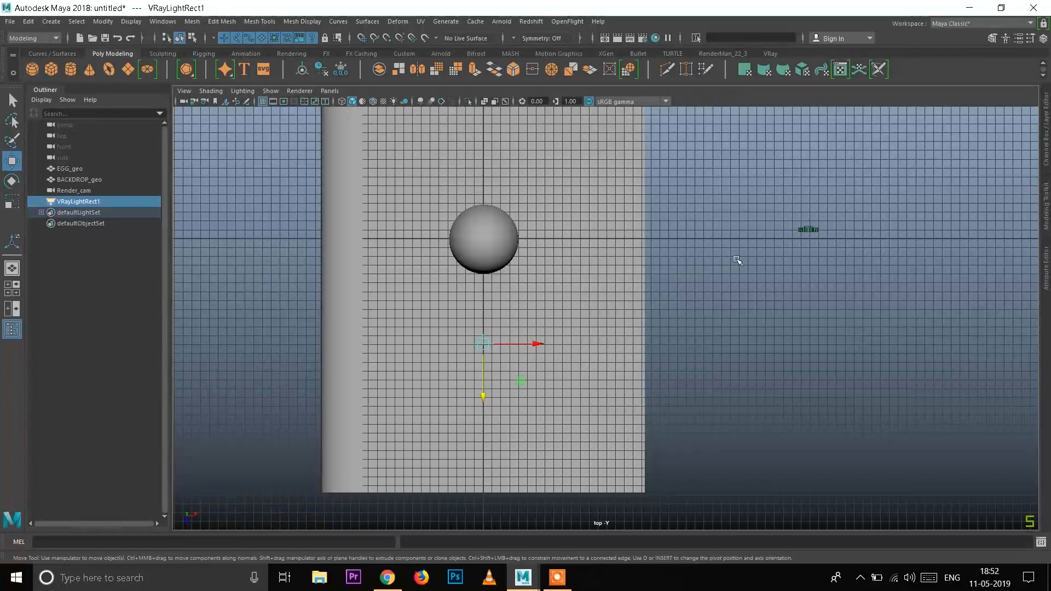
pyautogui.moveTo(775, 207); pyautogui.dragTo(909, 258)
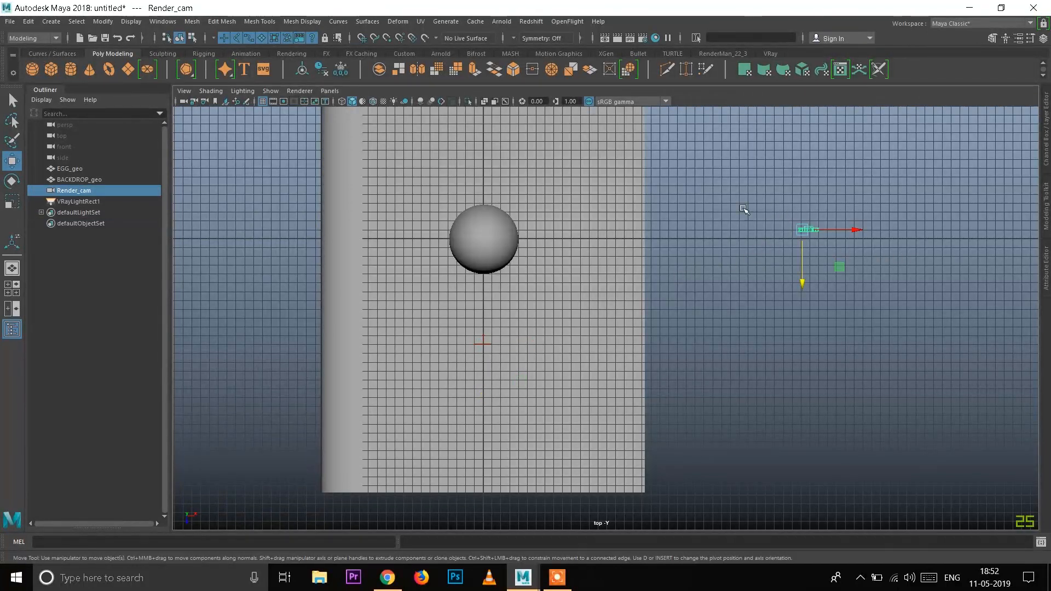
pyautogui.scroll(2, 745, 210)
pyautogui.keyDown('alt'); pyautogui.moveTo(805, 298); pyautogui.dragTo(701, 307, button='middle'); pyautogui.keyUp('alt')
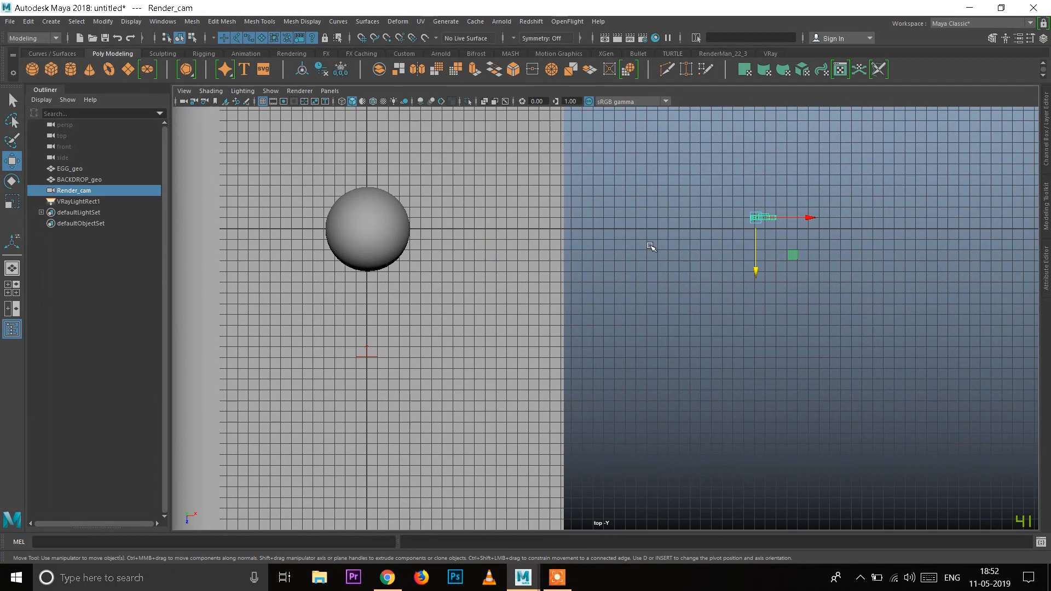
# Step: Move the rect light along X to just past the backdrop's open edge, on the camera side of the egg
pyautogui.click(374, 357)
pyautogui.moveTo(419, 356); pyautogui.dragTo(611, 357)
pyautogui.keyDown('alt'); pyautogui.moveTo(666, 254); pyautogui.dragTo(687, 375, button='middle'); pyautogui.keyUp('alt')
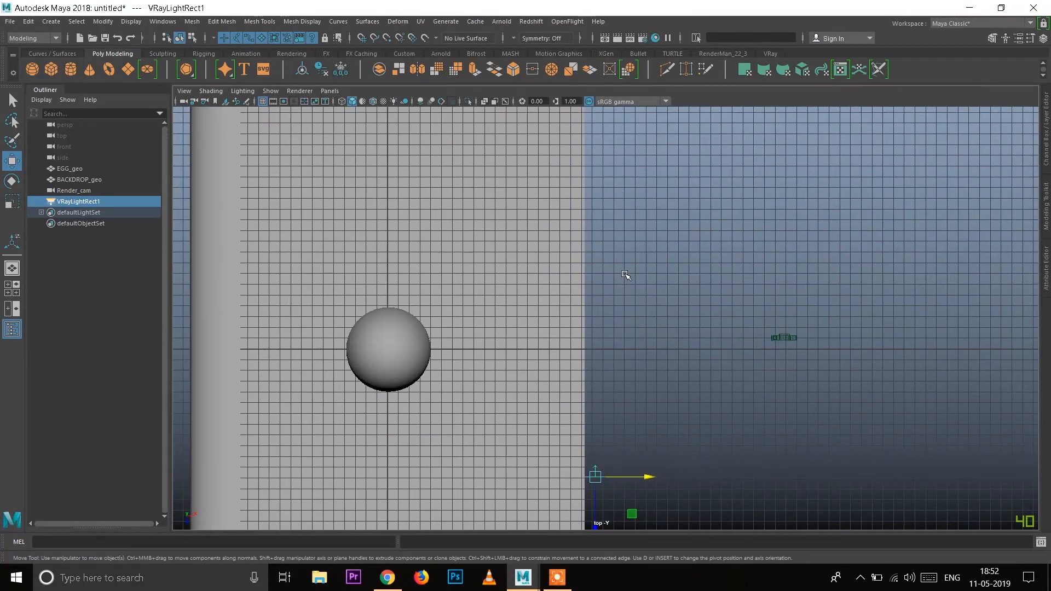
pyautogui.keyDown('alt'); pyautogui.moveTo(626, 276); pyautogui.dragTo(617, 253, button='middle'); pyautogui.keyUp('alt')
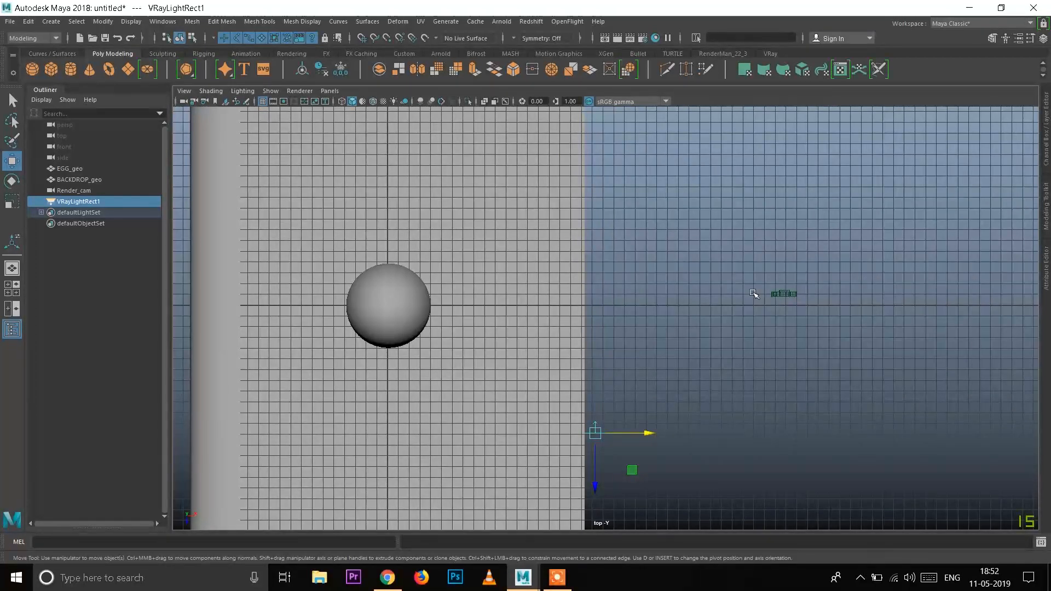
pyautogui.keyDown('alt'); pyautogui.moveTo(756, 292); pyautogui.dragTo(721, 332, button='middle'); pyautogui.keyUp('alt')
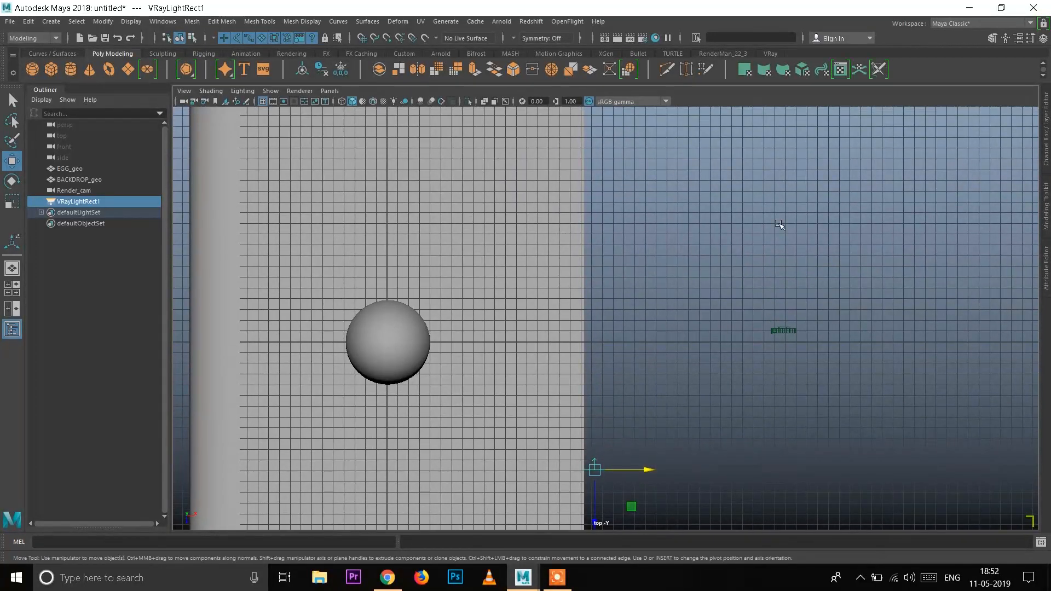
pyautogui.keyDown('alt'); pyautogui.moveTo(558, 484); pyautogui.dragTo(675, 438, button='middle'); pyautogui.keyUp('alt')
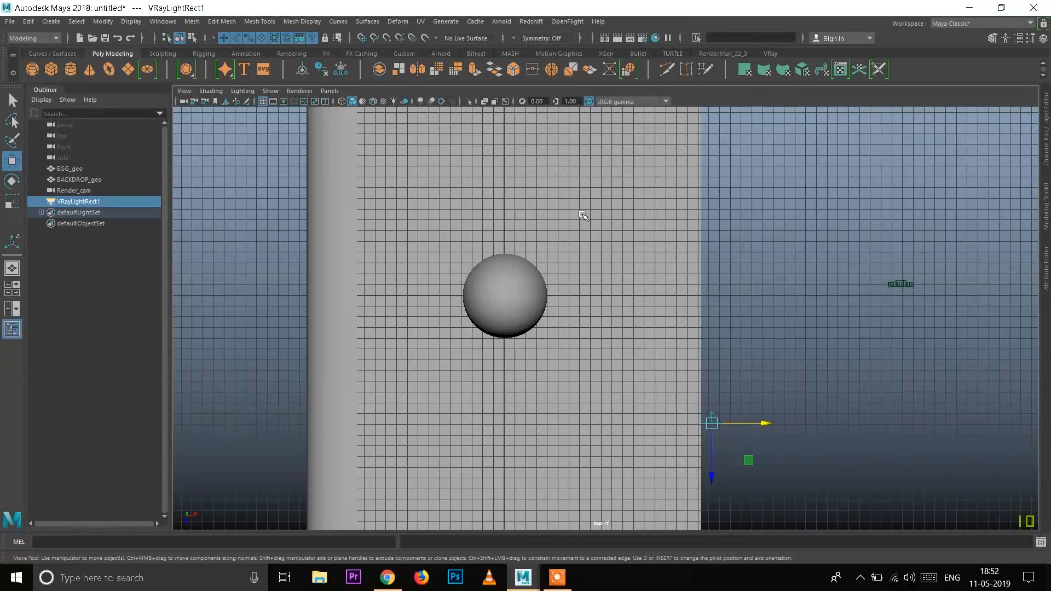
pyautogui.keyDown('alt'); pyautogui.moveTo(554, 214); pyautogui.dragTo(584, 252, button='right'); pyautogui.keyUp('alt')
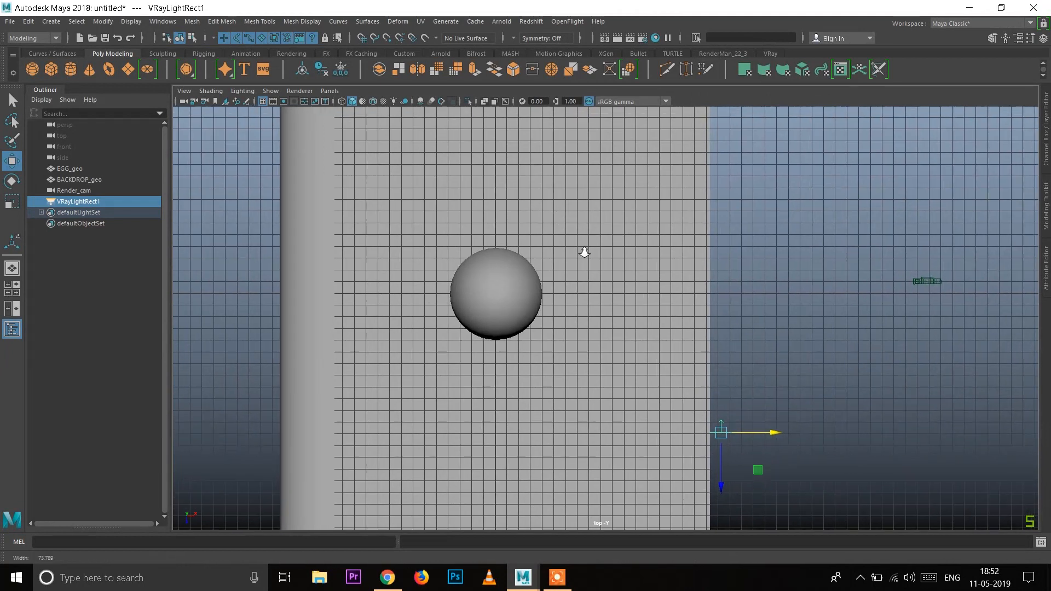
pyautogui.keyDown('alt'); pyautogui.moveTo(648, 326); pyautogui.dragTo(580, 232, button='middle'); pyautogui.keyUp('alt')
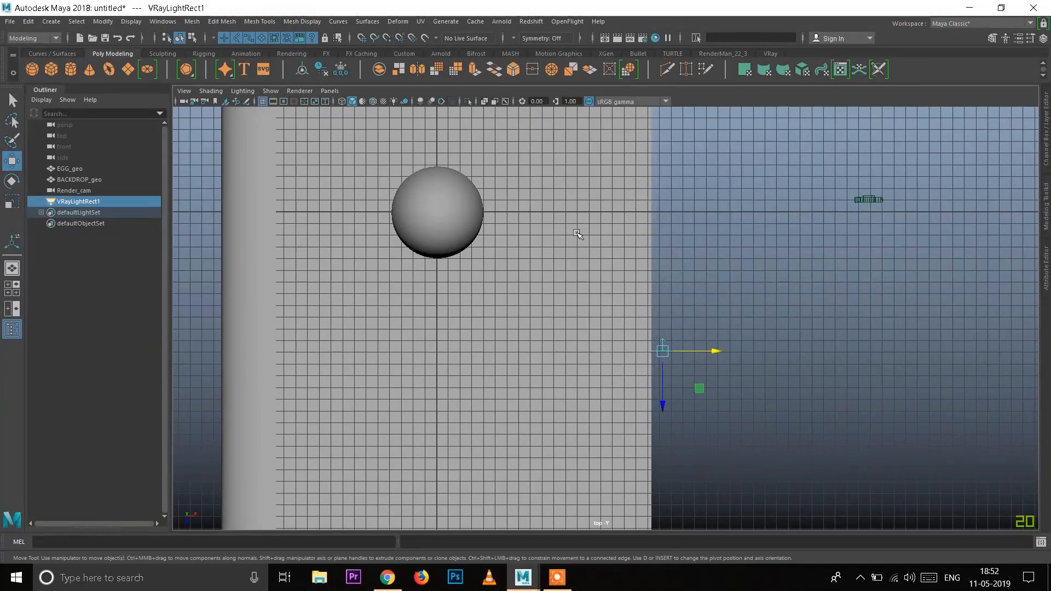
pyautogui.keyDown('alt'); pyautogui.moveTo(558, 239); pyautogui.dragTo(586, 282, button='right'); pyautogui.keyUp('alt')
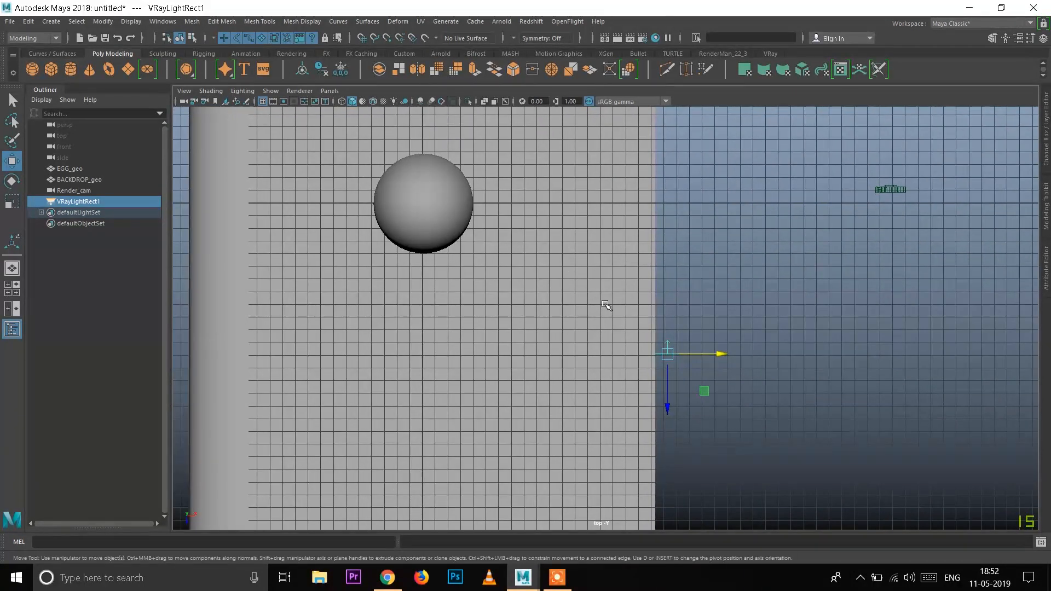
# Step: Turn the rect light toward the egg and place its target at the egg's centre, about 0.2 in X and -0.2 in Z
pyautogui.press('e')
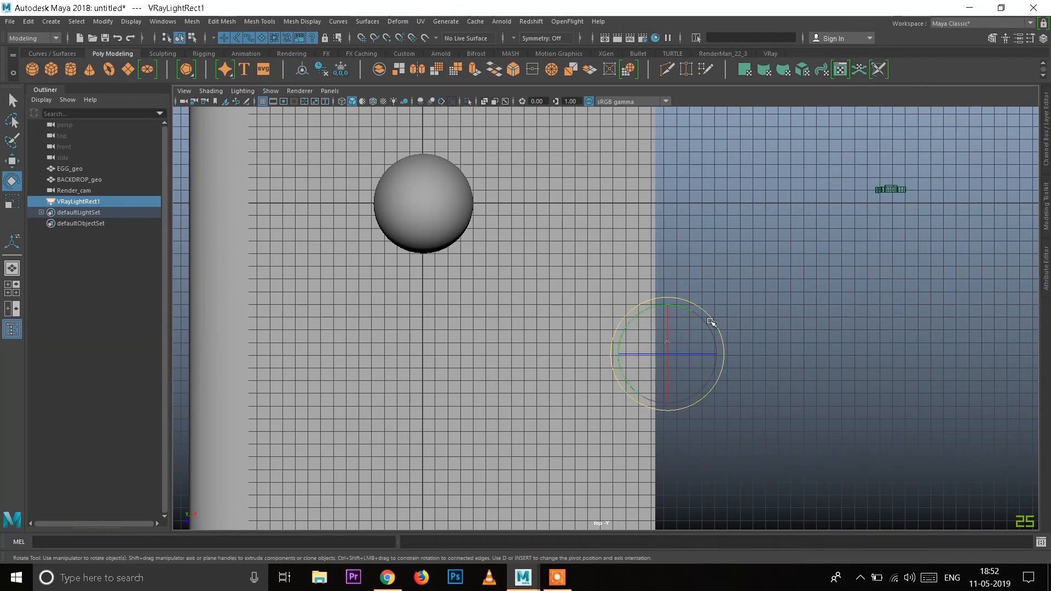
pyautogui.moveTo(710, 316); pyautogui.dragTo(674, 286)
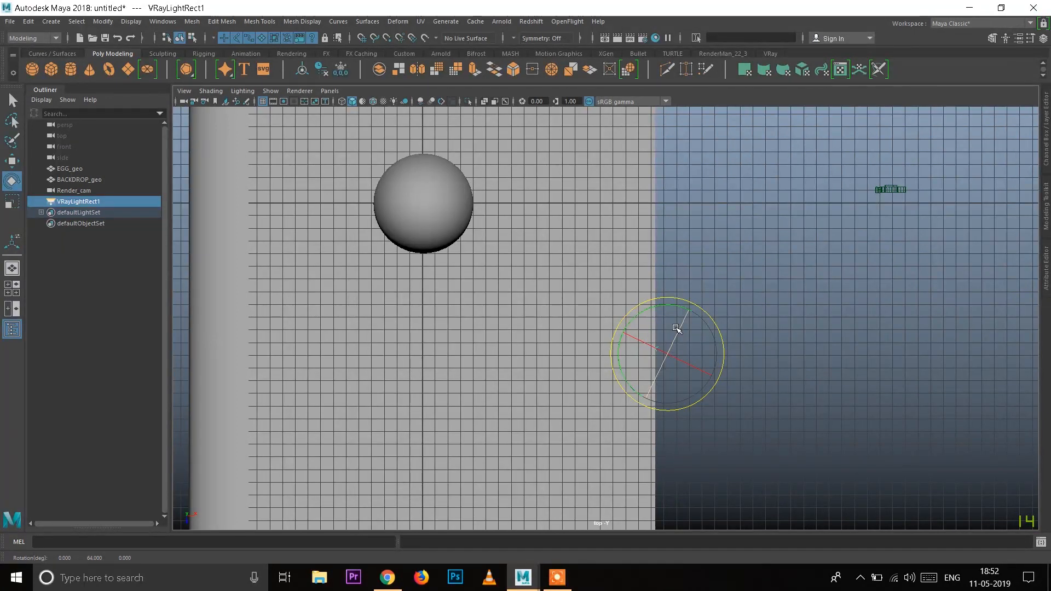
pyautogui.press('t')
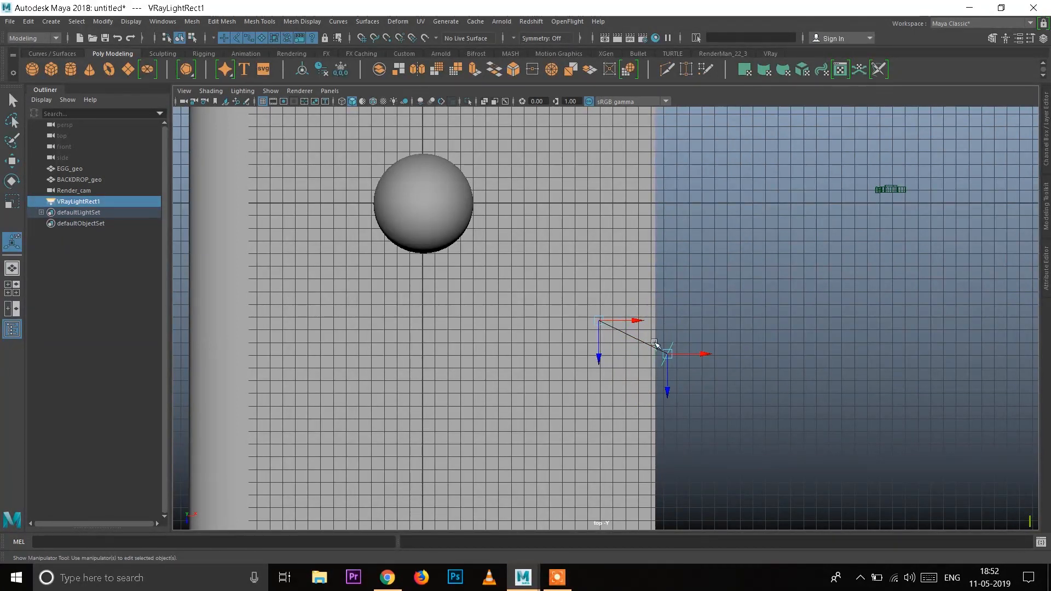
pyautogui.click(597, 321)
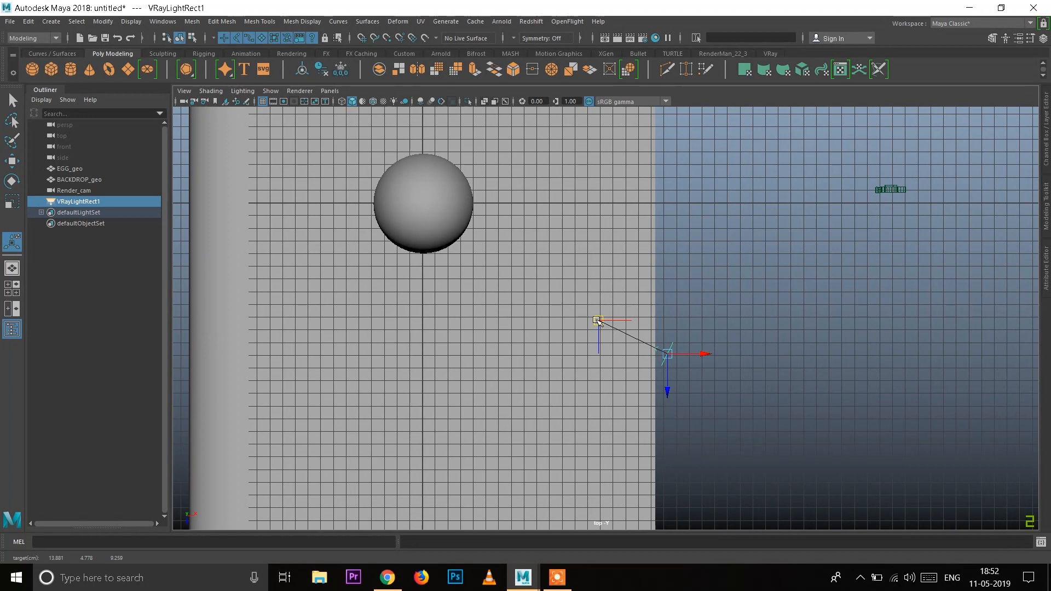
pyautogui.moveTo(598, 321); pyautogui.dragTo(424, 201)
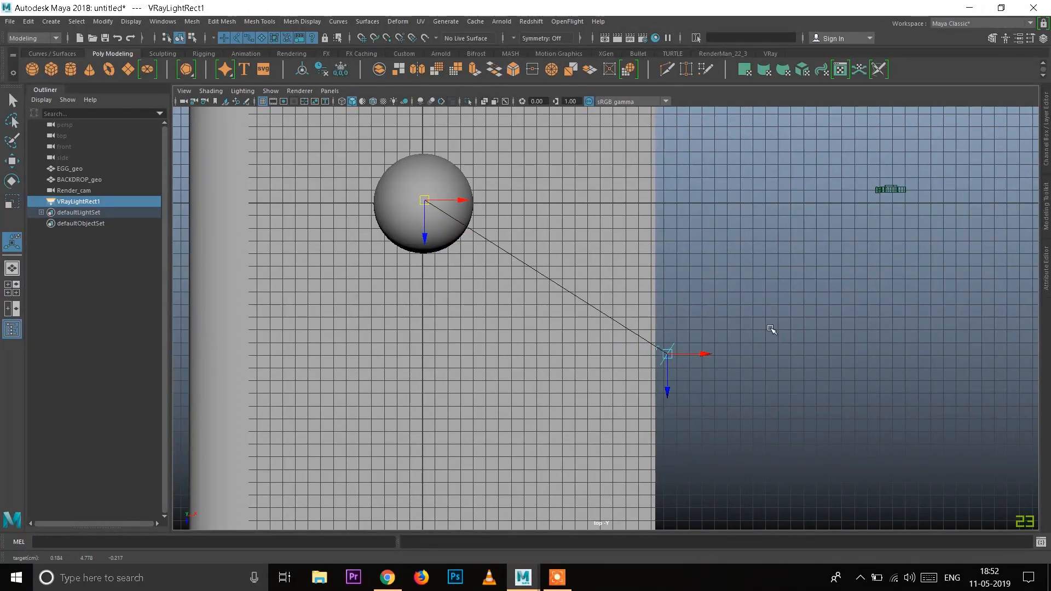
# Step: Rename the V-Ray rect light as Key_lit
pyautogui.scroll(-1, 772, 329)
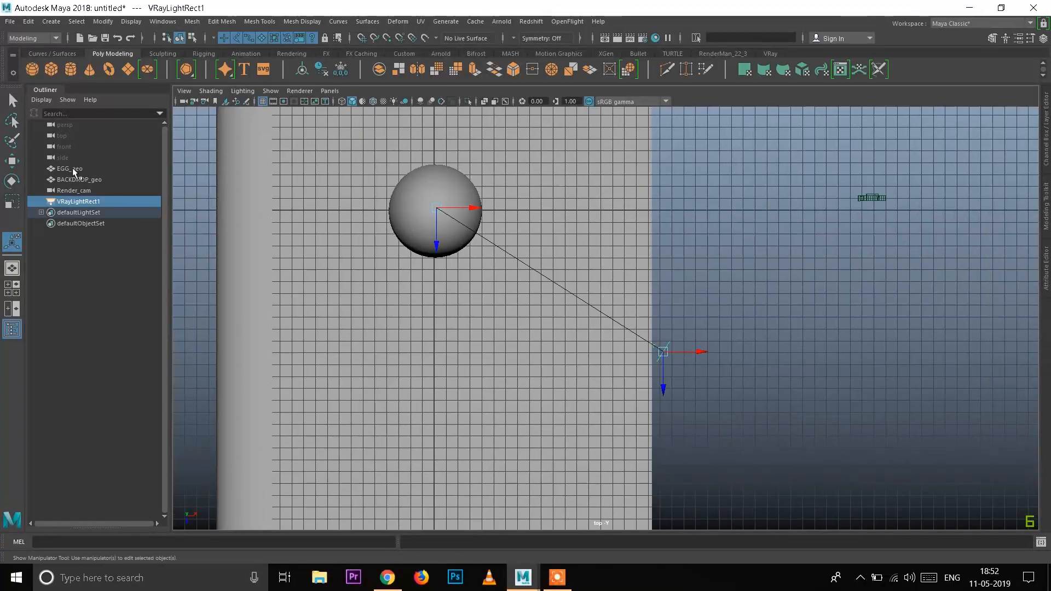
pyautogui.doubleClick(85, 201)
pyautogui.write('Key_lit')
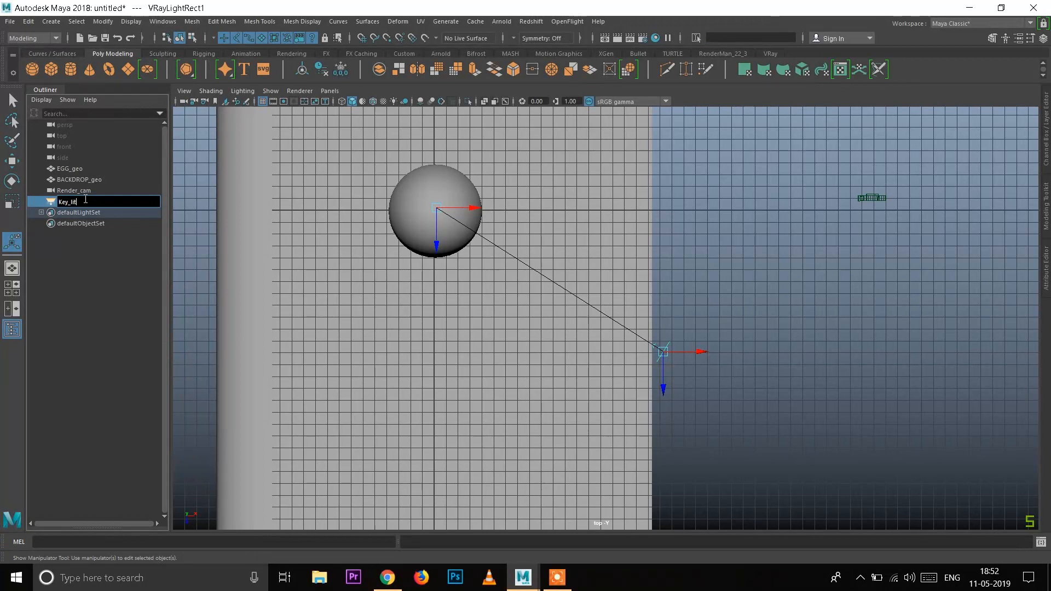
pyautogui.press('Return')
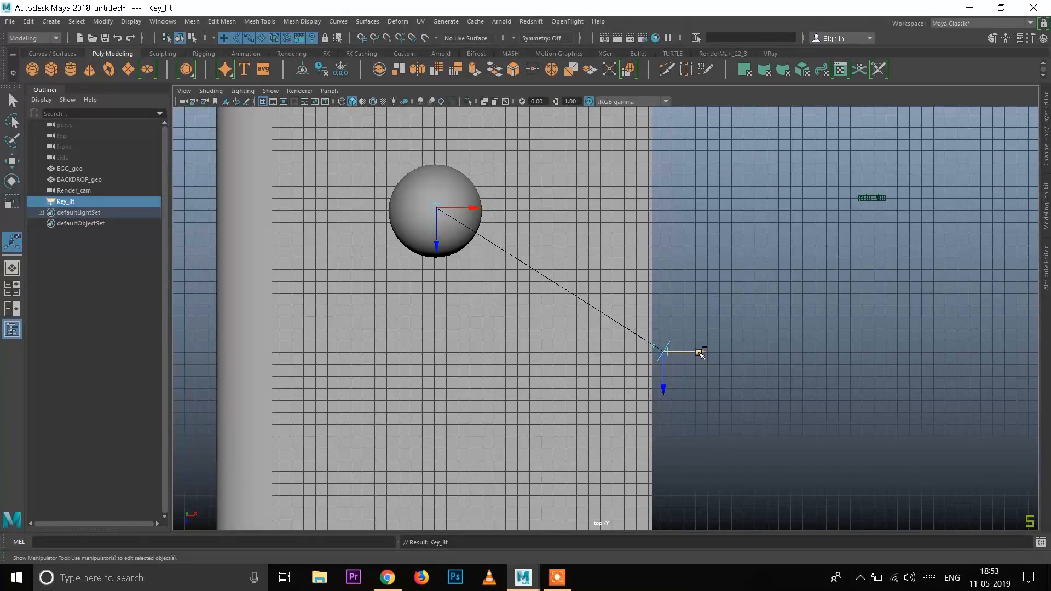
# Step: Duplicate Key_lit to the backdrop side of the egg at about -12 in X and name the copy Rim_1
pyautogui.hotkey('ctrl', 'd')
pyautogui.moveTo(701, 354); pyautogui.dragTo(327, 369)
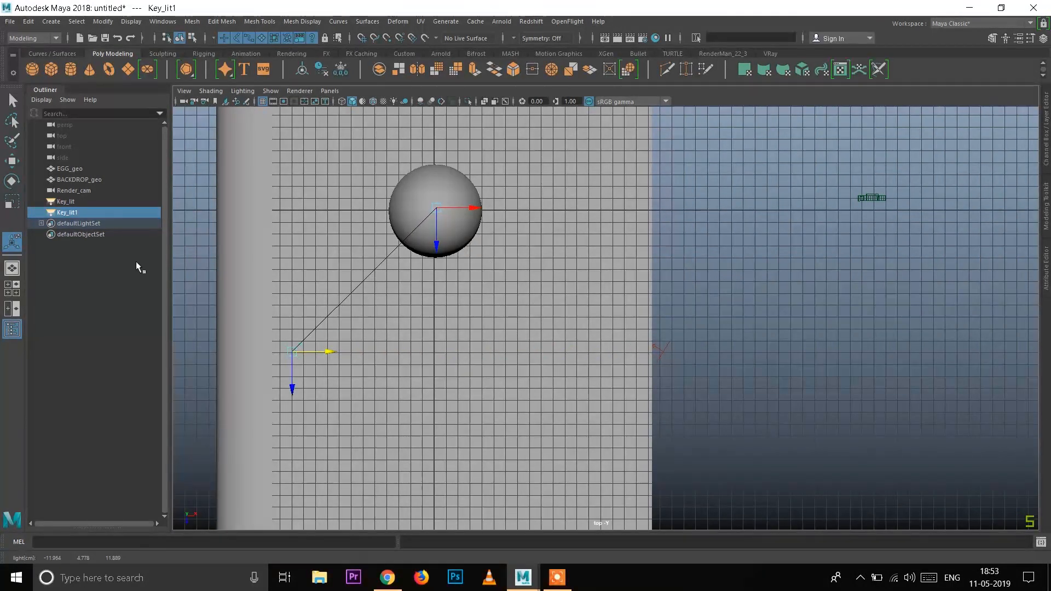
pyautogui.doubleClick(87, 212)
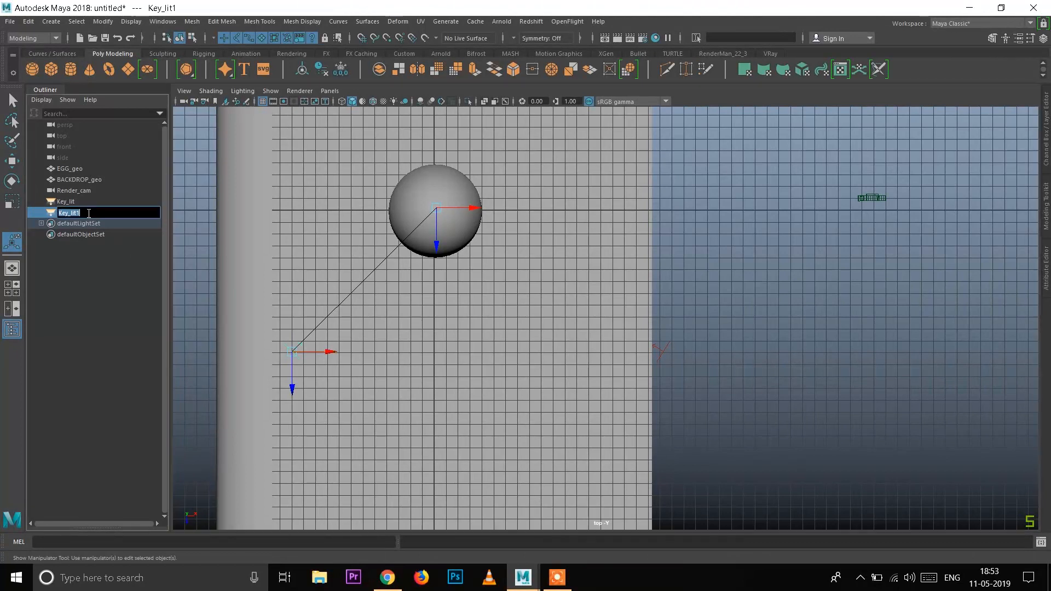
pyautogui.write('Rim_1')
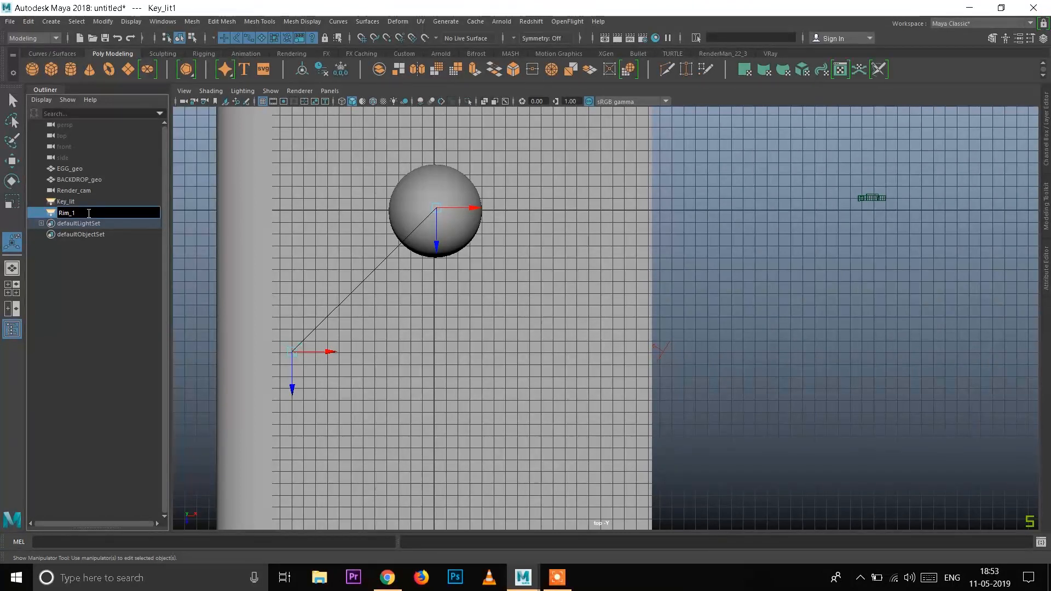
pyautogui.press('Return')
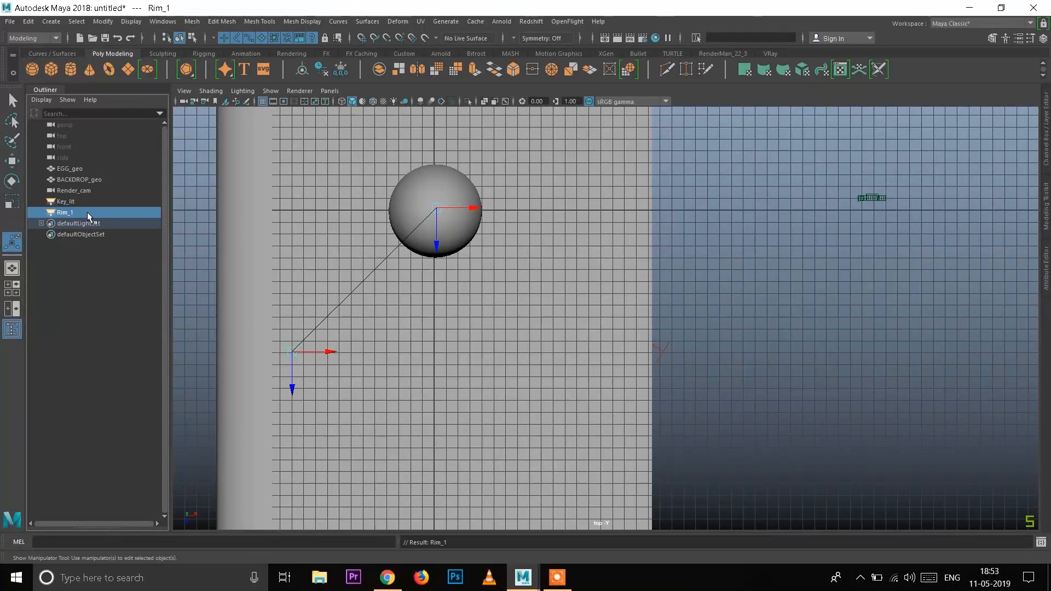
# Step: Extend the Rim_1 light's name to Rim_1_lit
pyautogui.doubleClick(87, 212)
pyautogui.click(114, 210)
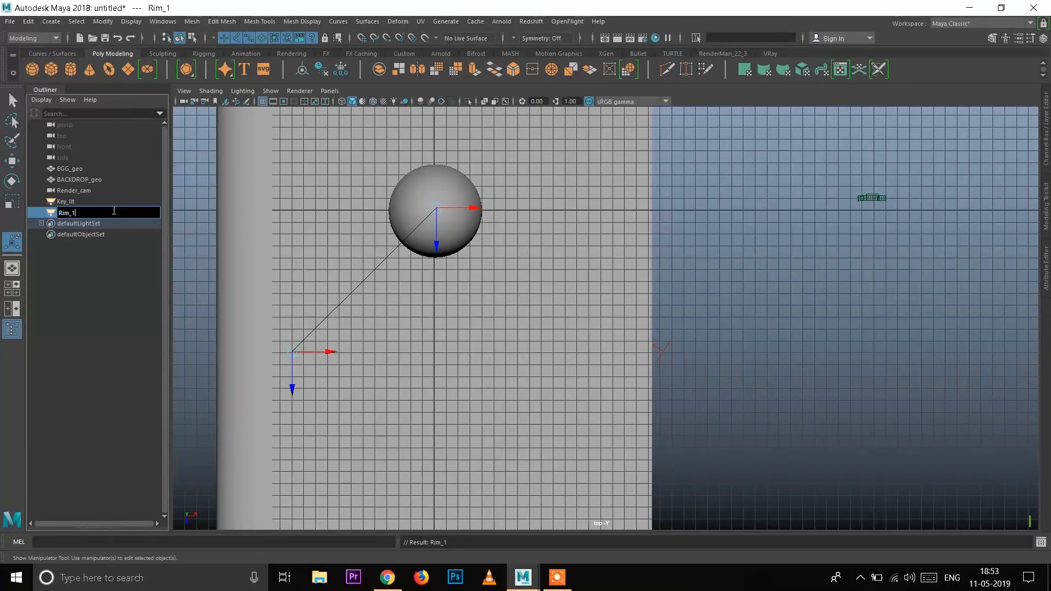
pyautogui.write('_lit')
pyautogui.press('Return')
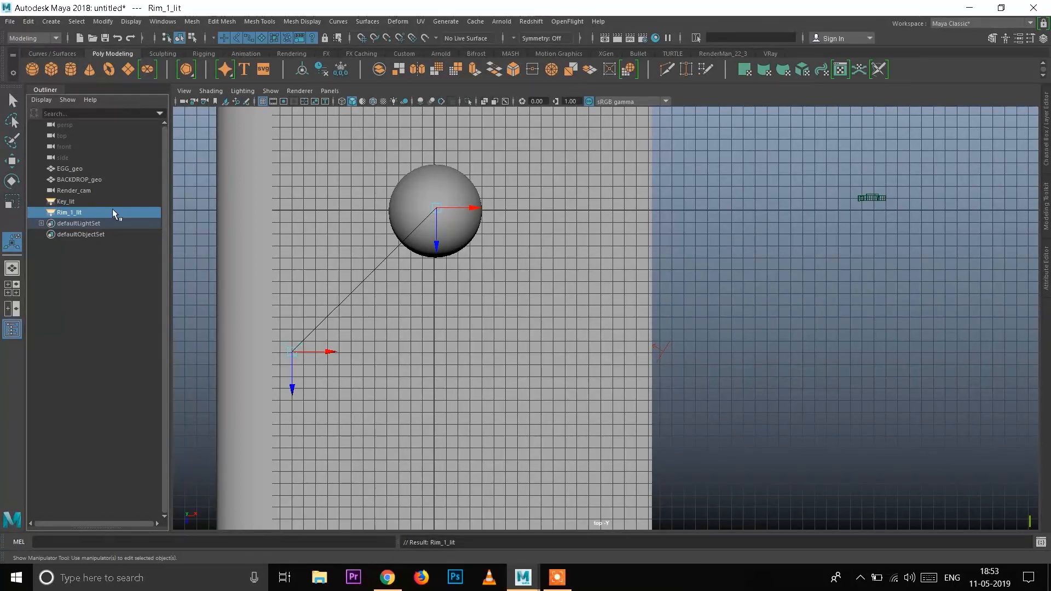
# Step: Duplicate Rim_1_lit and move the copy along Z to the opposite side of the egg, roughly mirroring the first rim light
pyautogui.click(715, 278)
pyautogui.scroll(-1, 712, 293)
pyautogui.click(327, 351)
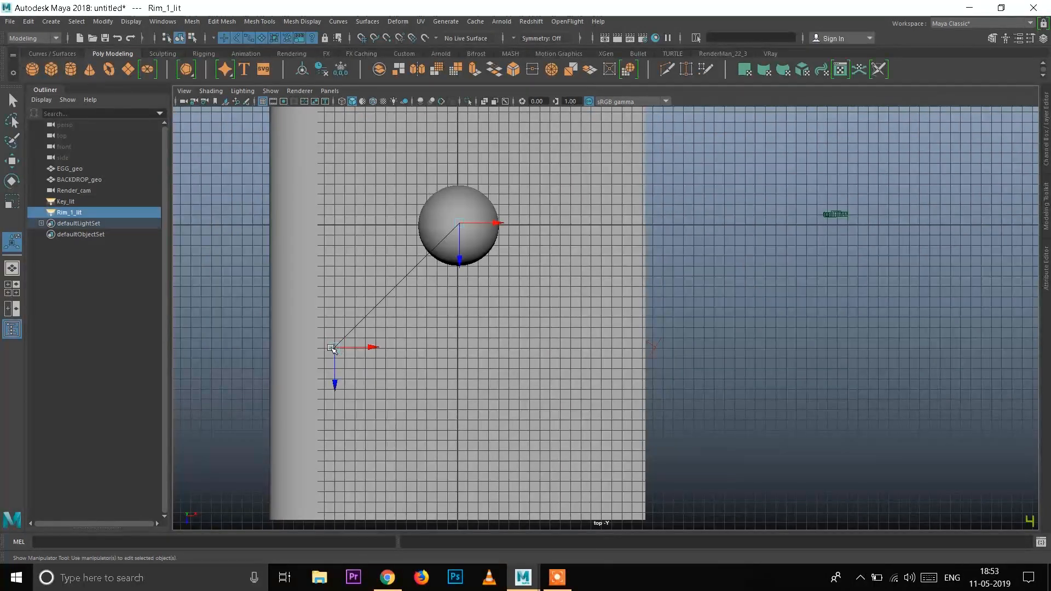
pyautogui.scroll(1, 474, 389)
pyautogui.keyDown('alt'); pyautogui.moveTo(432, 367); pyautogui.dragTo(462, 444, button='middle'); pyautogui.keyUp('alt')
pyautogui.scroll(1, 461, 443)
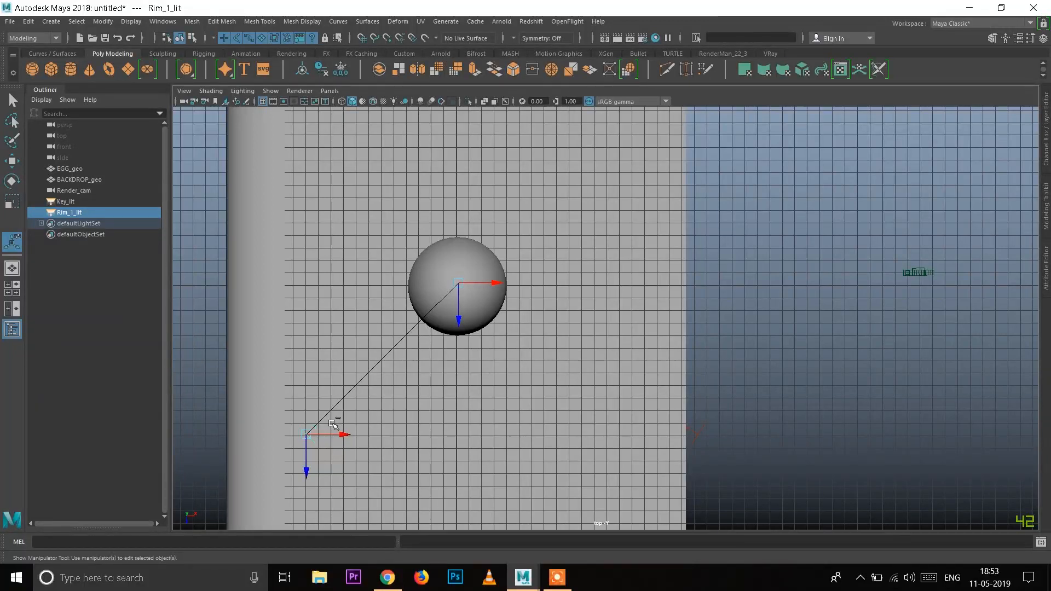
pyautogui.hotkey('ctrl', 'd')
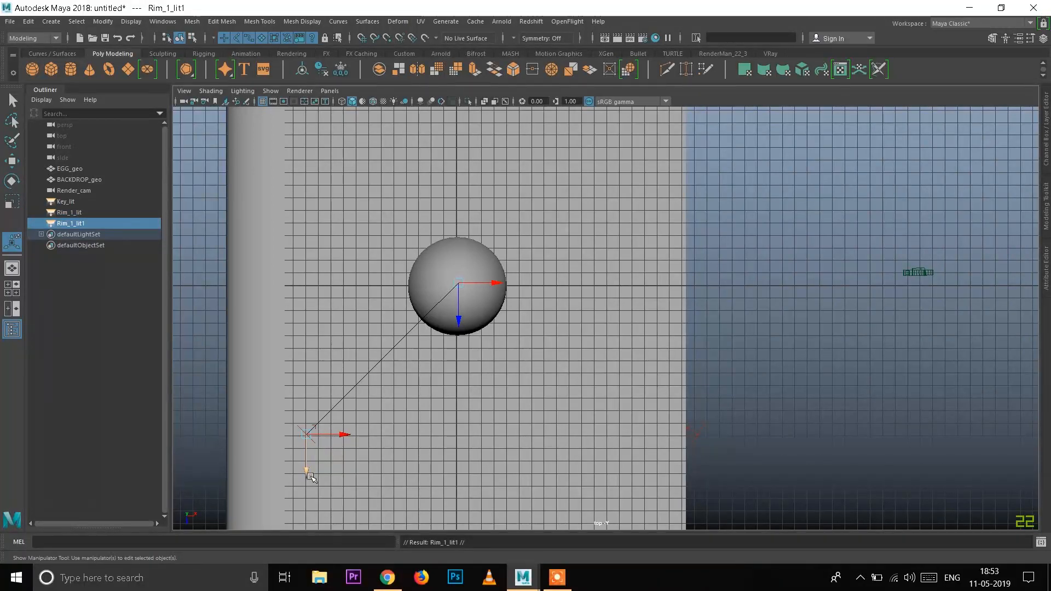
pyautogui.moveTo(308, 475); pyautogui.dragTo(334, 163)
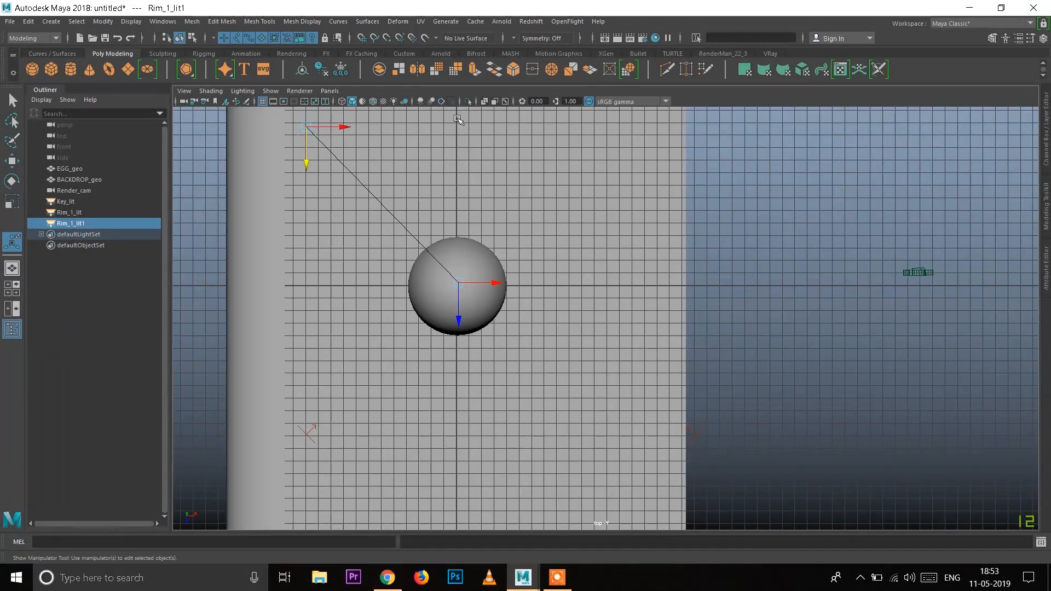
# Step: Rename the duplicated rim light as Rim_2_lit
pyautogui.doubleClick(104, 224)
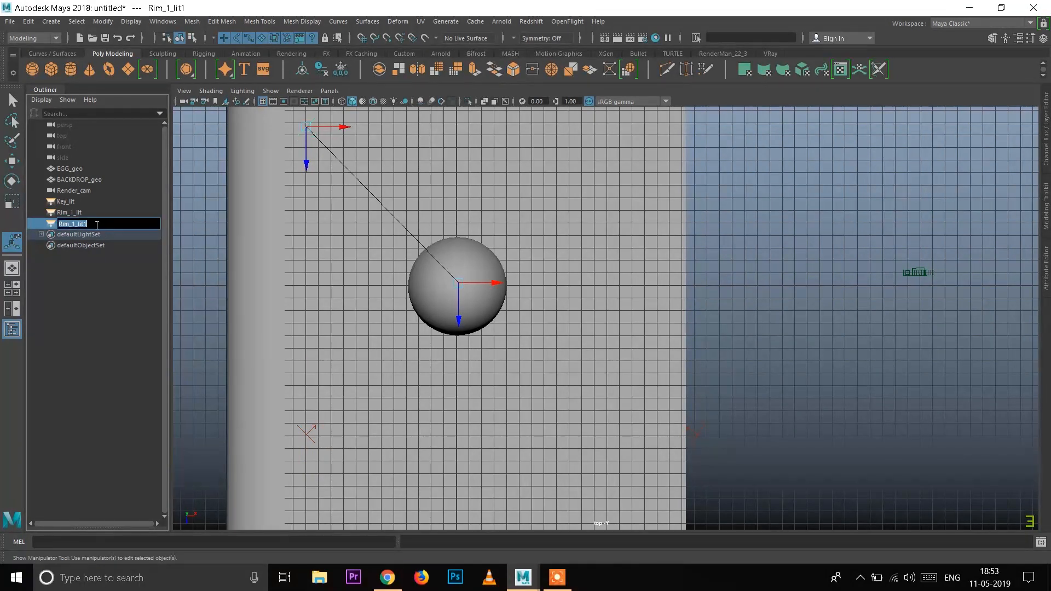
pyautogui.press('BackSpace')
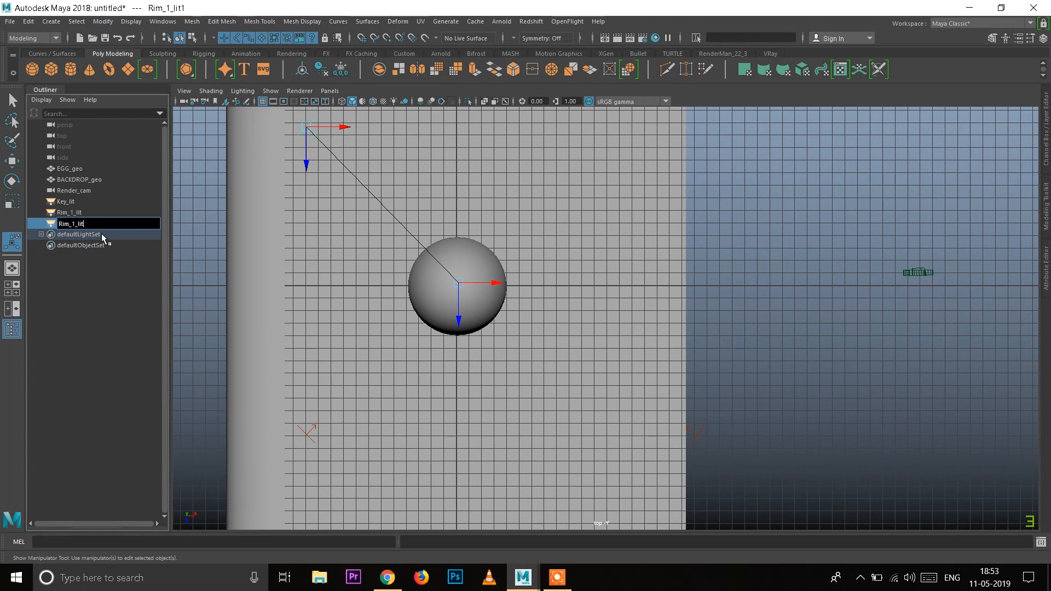
pyautogui.write('2')
pyautogui.press('Return')
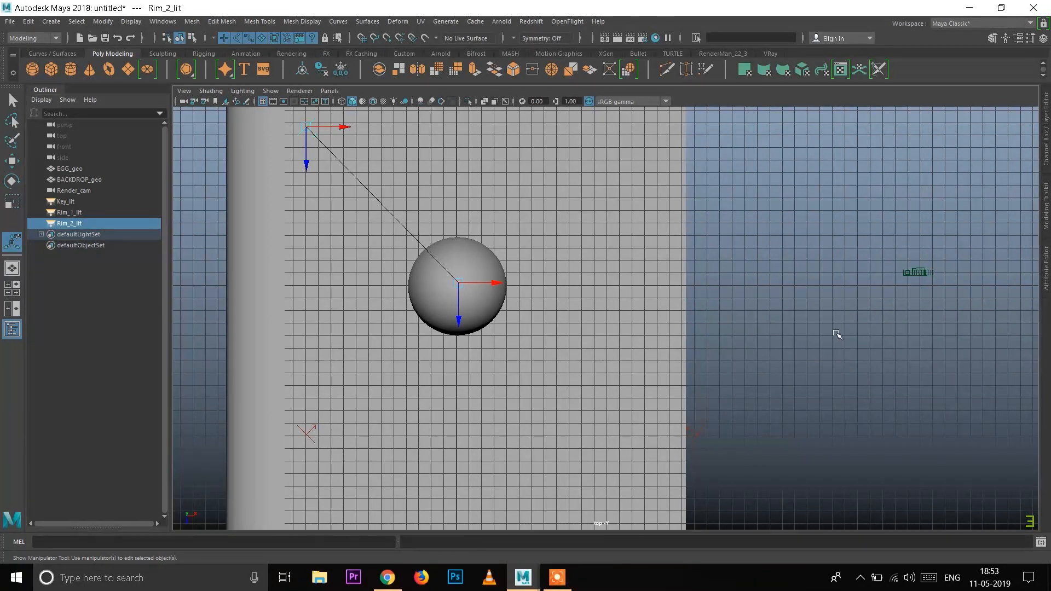
# Step: Deselect the rim light and look through Render_cam in the viewport
pyautogui.click(367, 163)
pyautogui.scroll(-2, 207, 282)
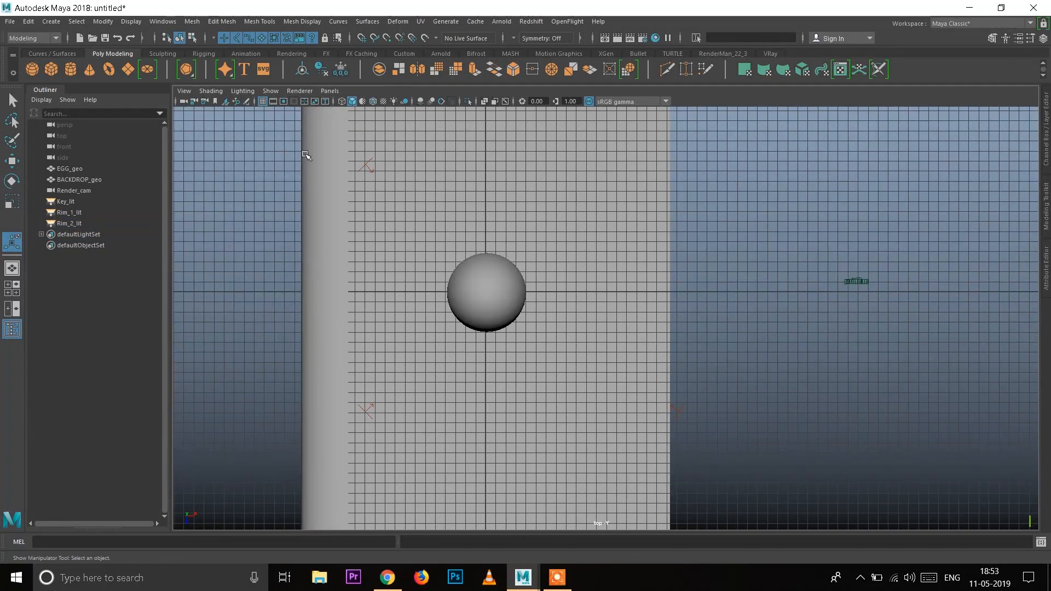
pyautogui.click(328, 92)
pyautogui.moveTo(356, 102)
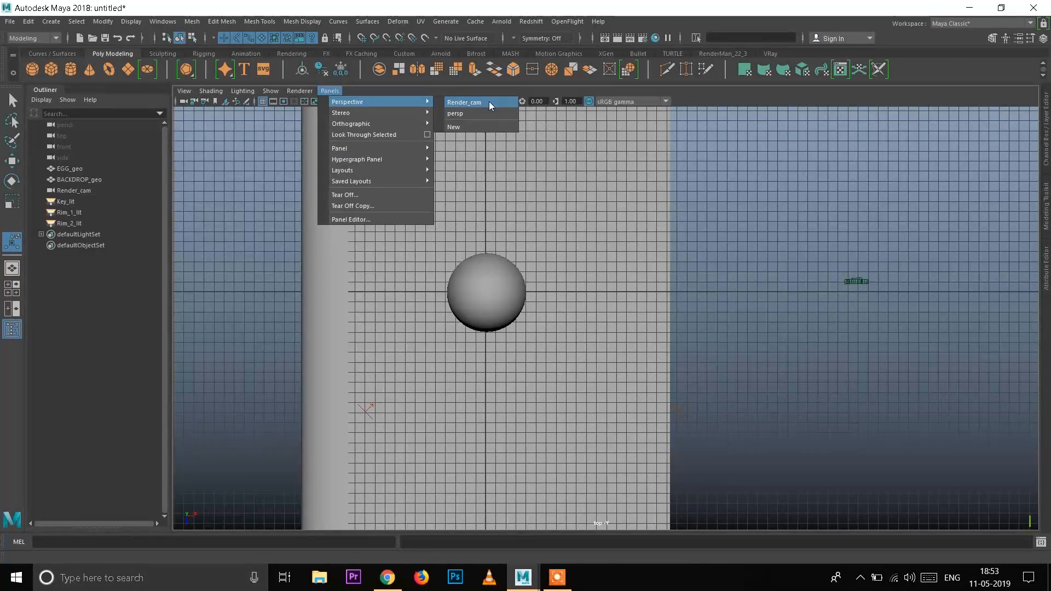
pyautogui.click(806, 348)
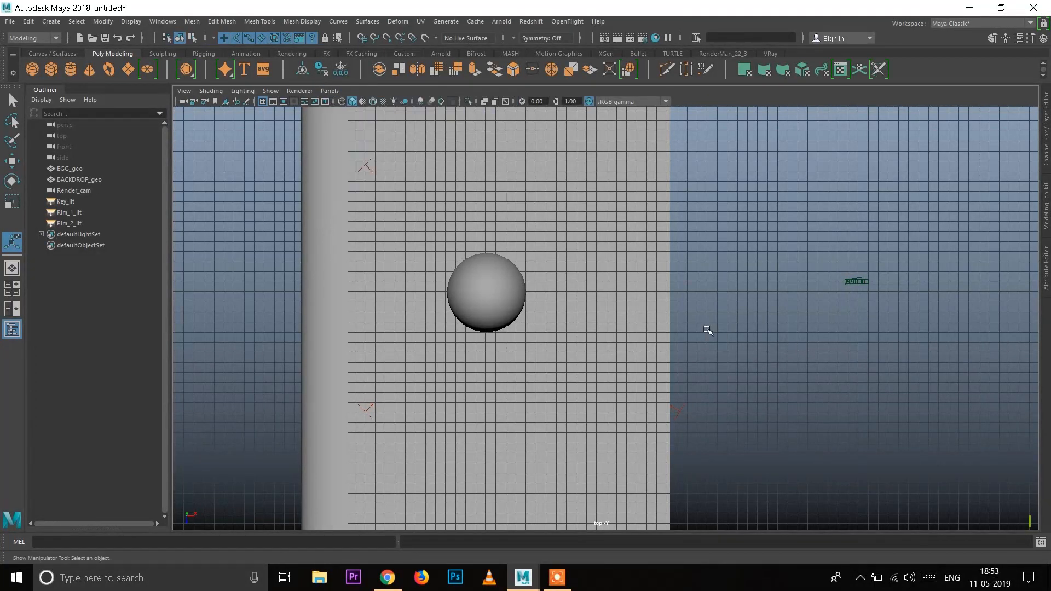
pyautogui.scroll(-1, 707, 331)
pyautogui.click(330, 91)
pyautogui.moveTo(379, 103)
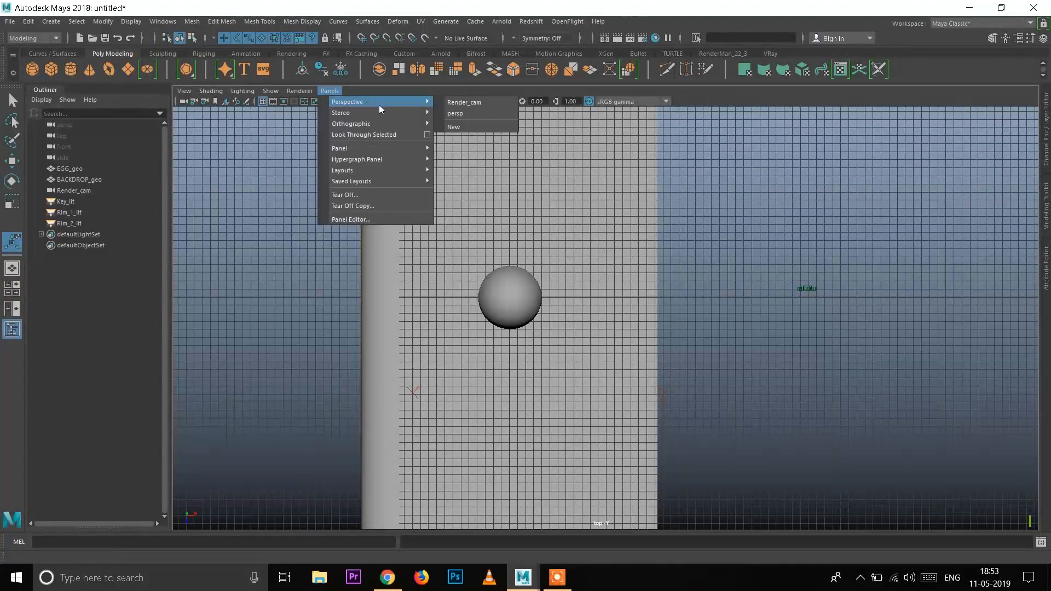
pyautogui.click(474, 103)
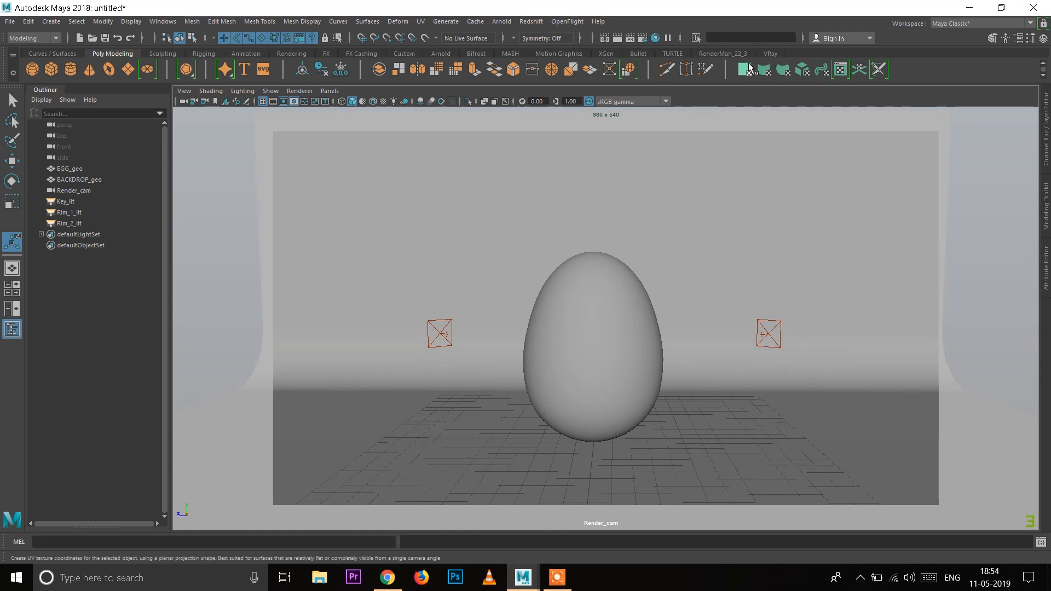
# Step: Open the V-Ray Quick Settings and Render Settings side by side and apply the ArchViz Interior preset
pyautogui.click(771, 53)
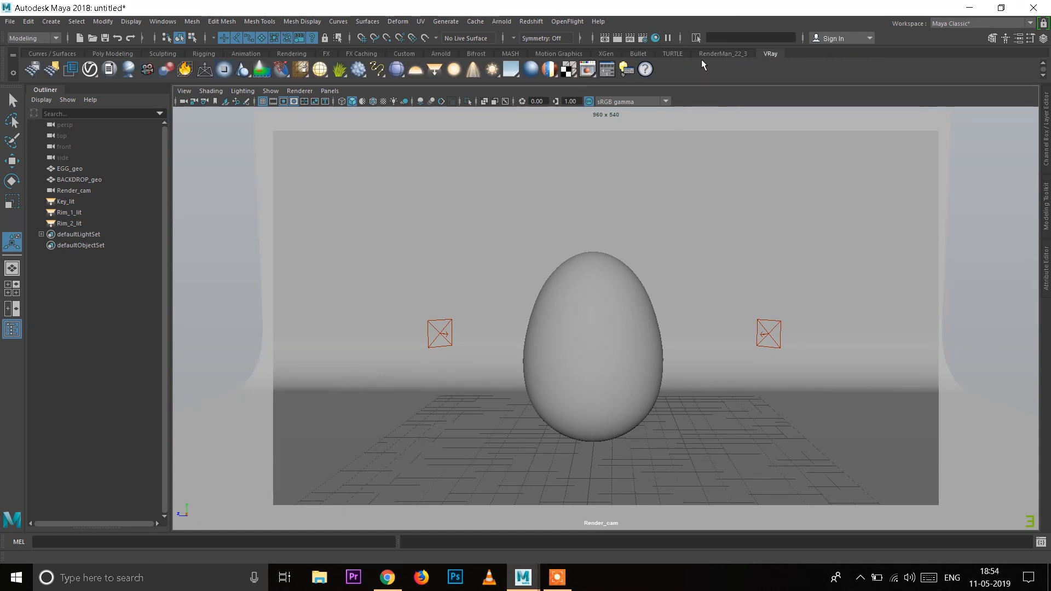
pyautogui.click(606, 70)
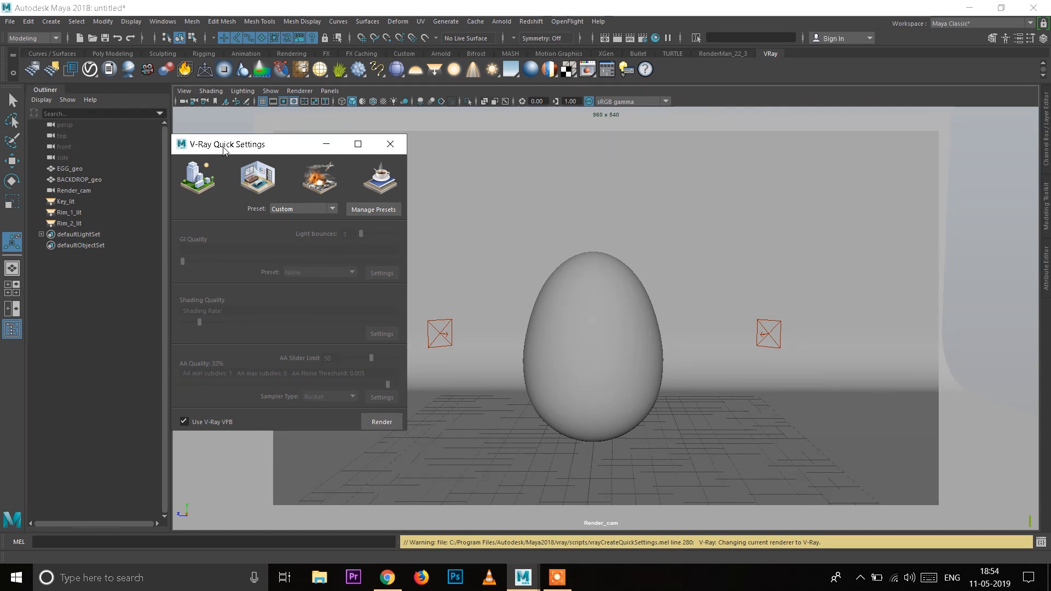
pyautogui.click(640, 40)
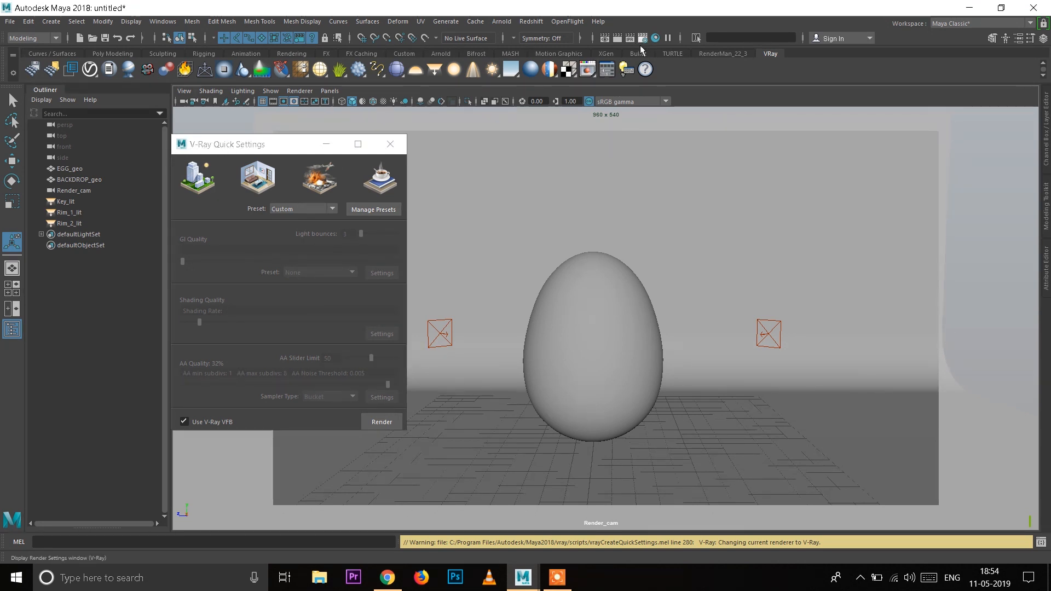
pyautogui.moveTo(134, 63); pyautogui.dragTo(785, 155)
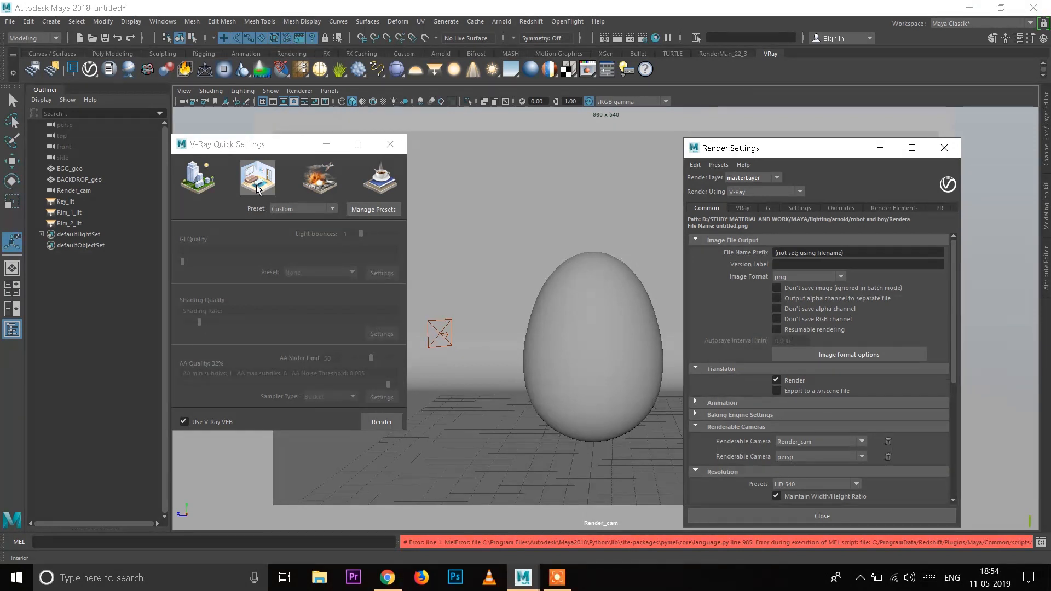
pyautogui.click(257, 189)
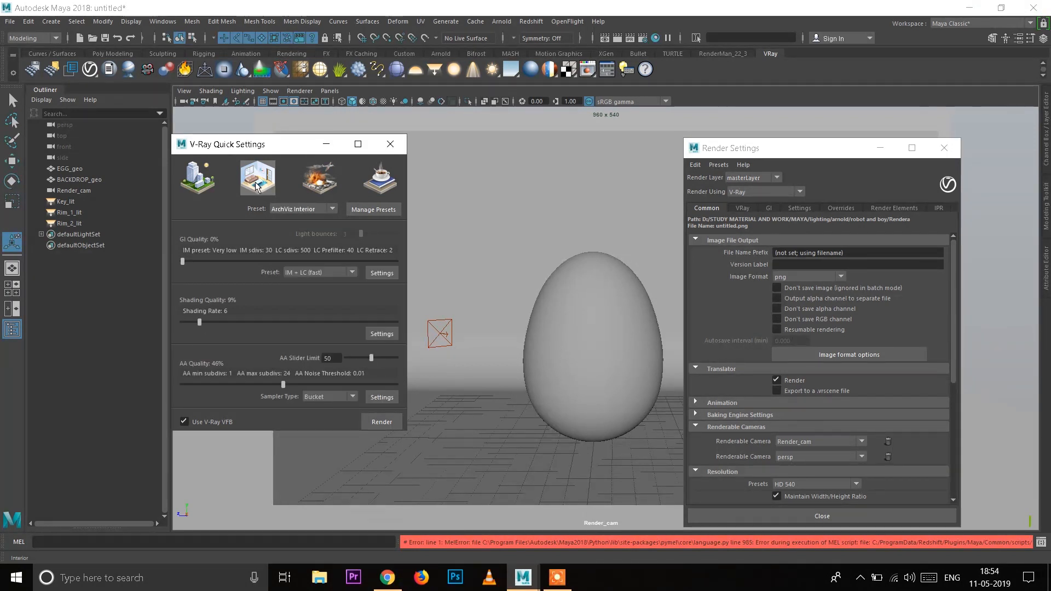
# Step: Review the V-Ray sampler and GI settings, try a test render, and close the render view and Render Settings
pyautogui.click(742, 209)
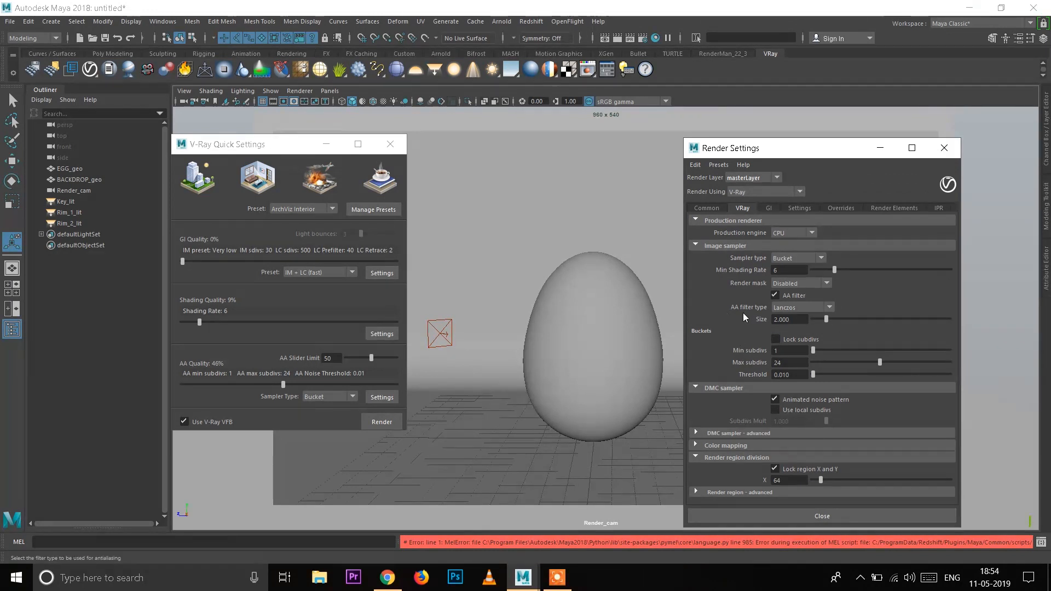
pyautogui.click(769, 210)
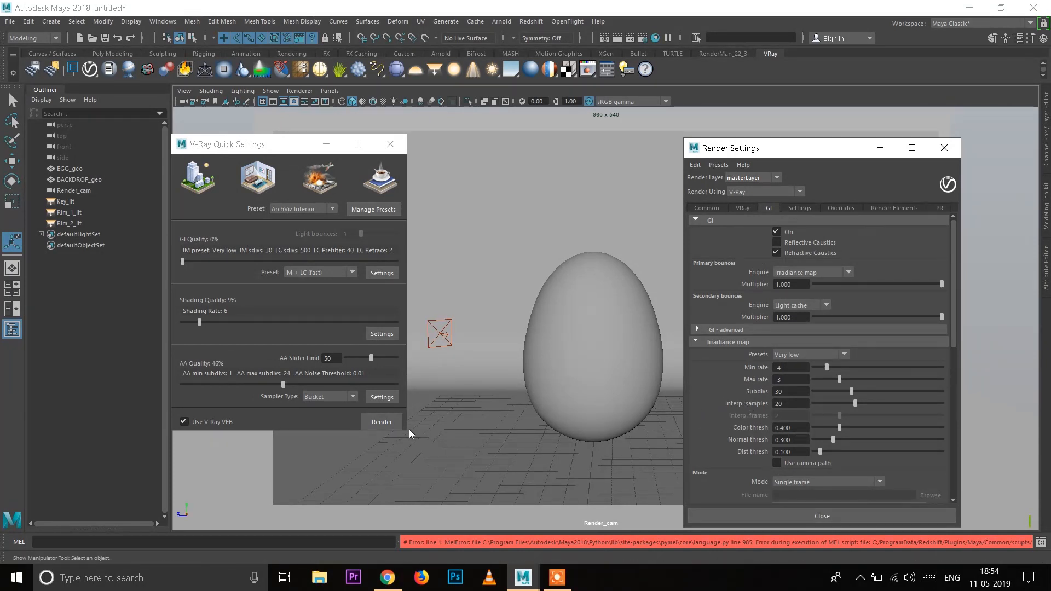
pyautogui.click(383, 421)
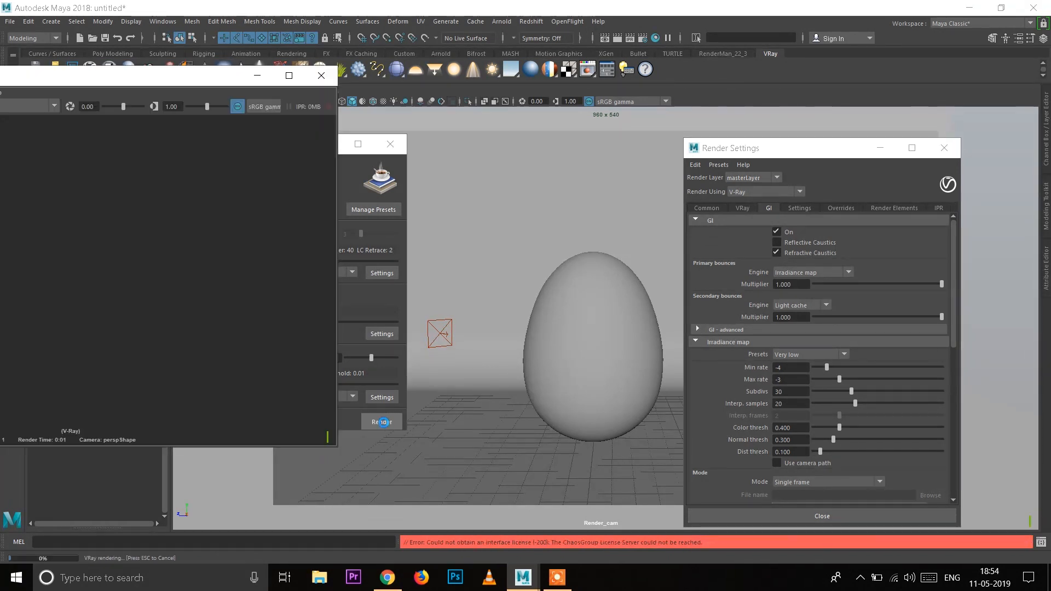
pyautogui.moveTo(120, 83); pyautogui.dragTo(551, 118)
pyautogui.click(751, 113)
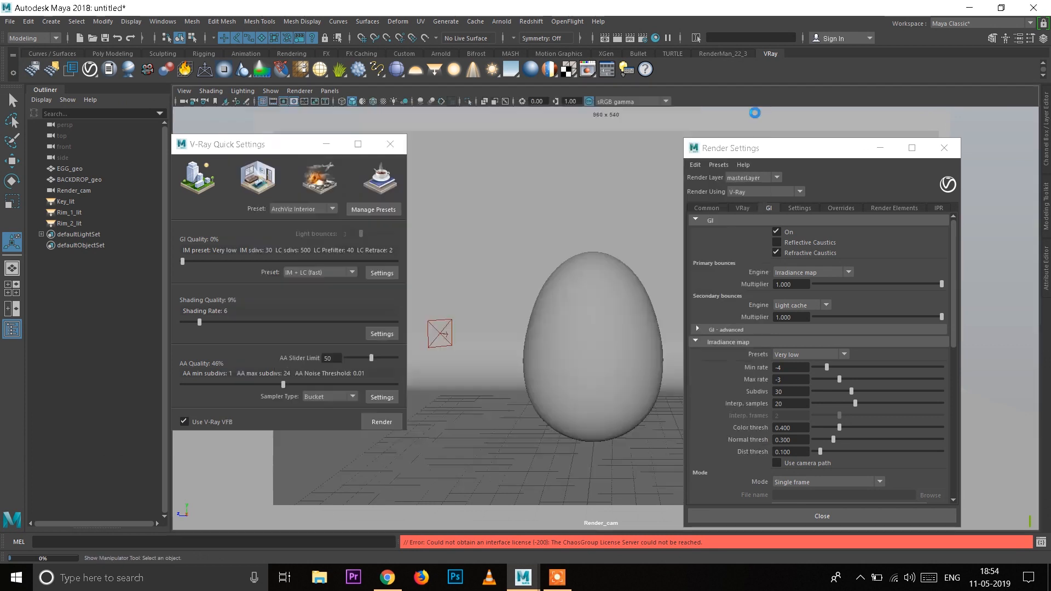
pyautogui.click(944, 148)
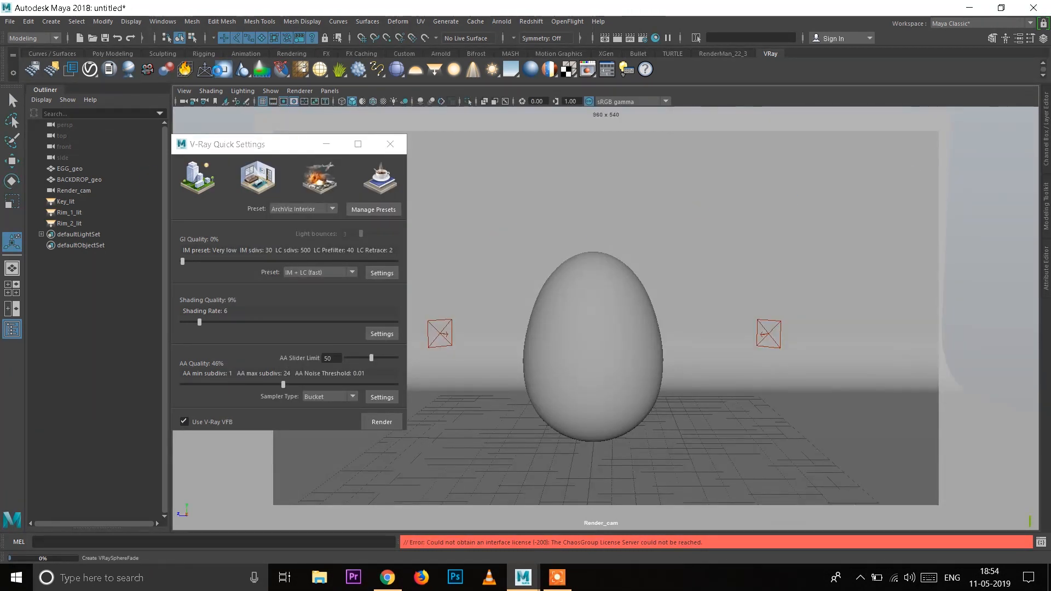
# Step: Reload vrayformaya.mll, vrayformayapatch.mll and xgenVRay.py in the Plug-in Manager, with Loaded and Auto load enabled for each
pyautogui.click(169, 22)
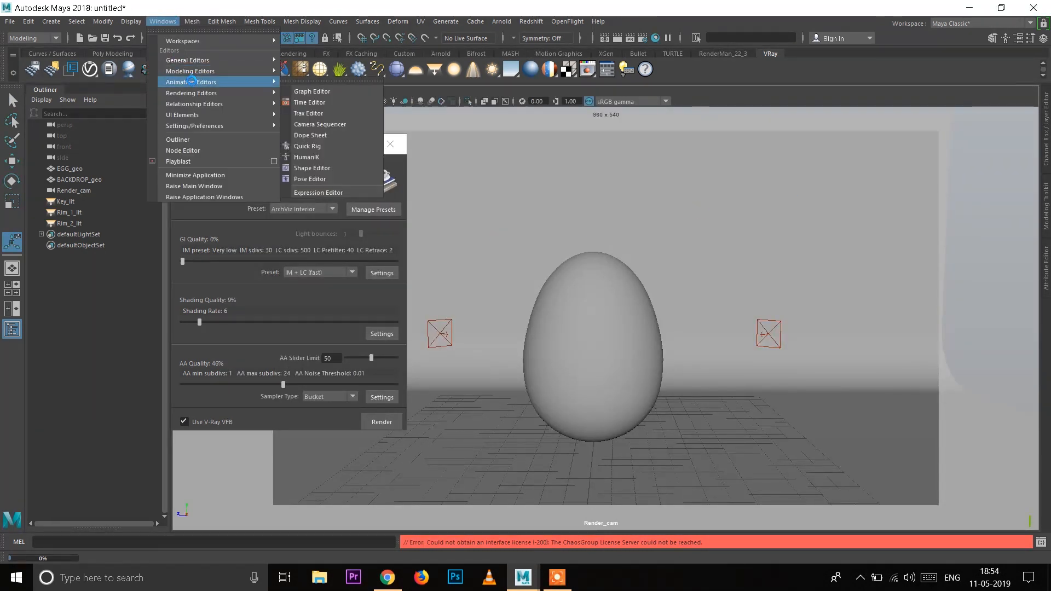
pyautogui.moveTo(209, 121)
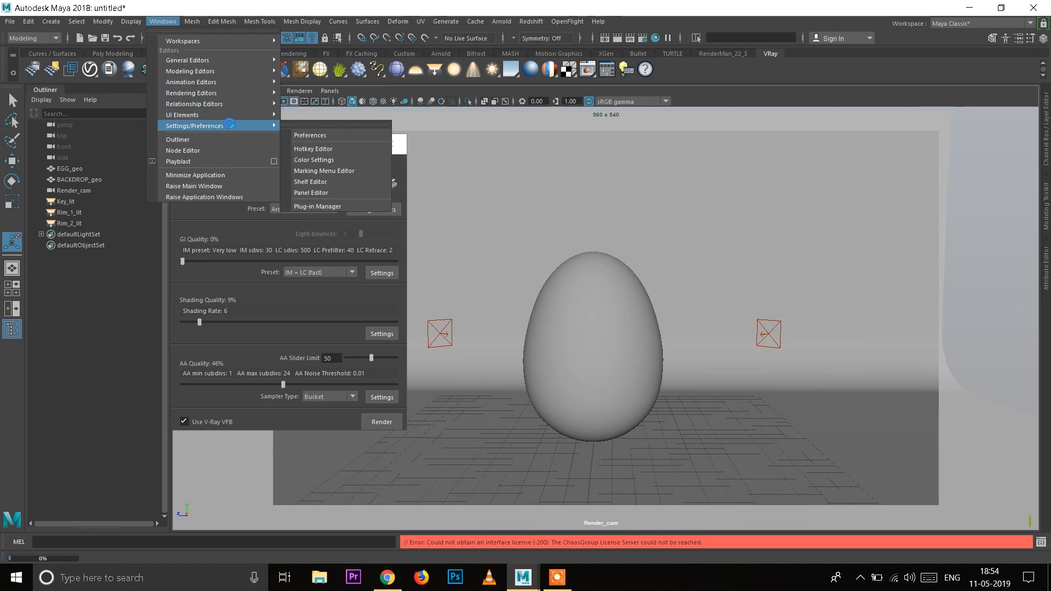
pyautogui.click(323, 206)
pyautogui.scroll(-15, 463, 355)
pyautogui.scroll(-4, 460, 353)
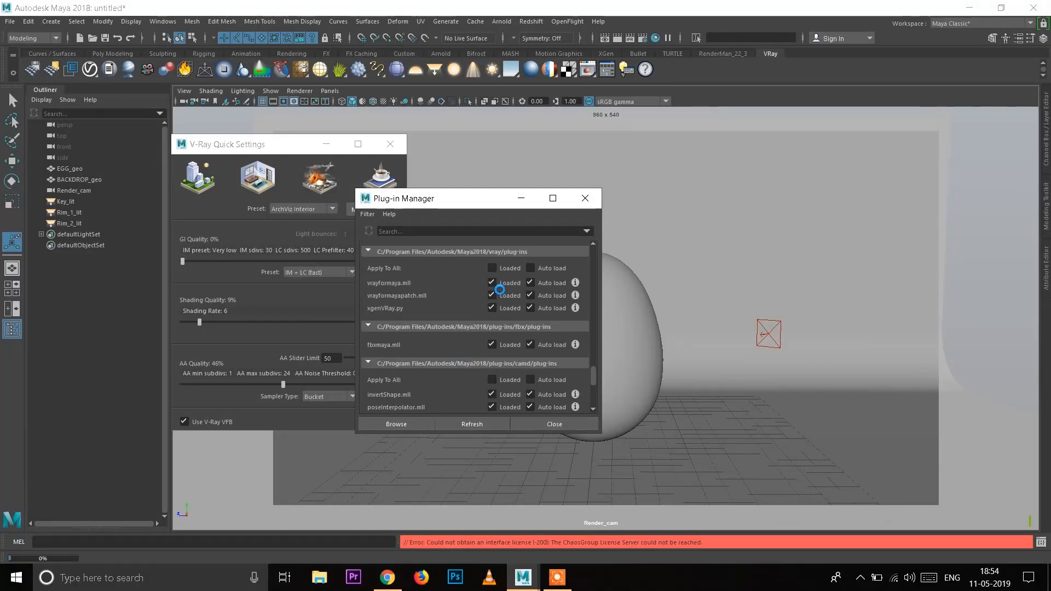
pyautogui.click(496, 282)
pyautogui.click(457, 372)
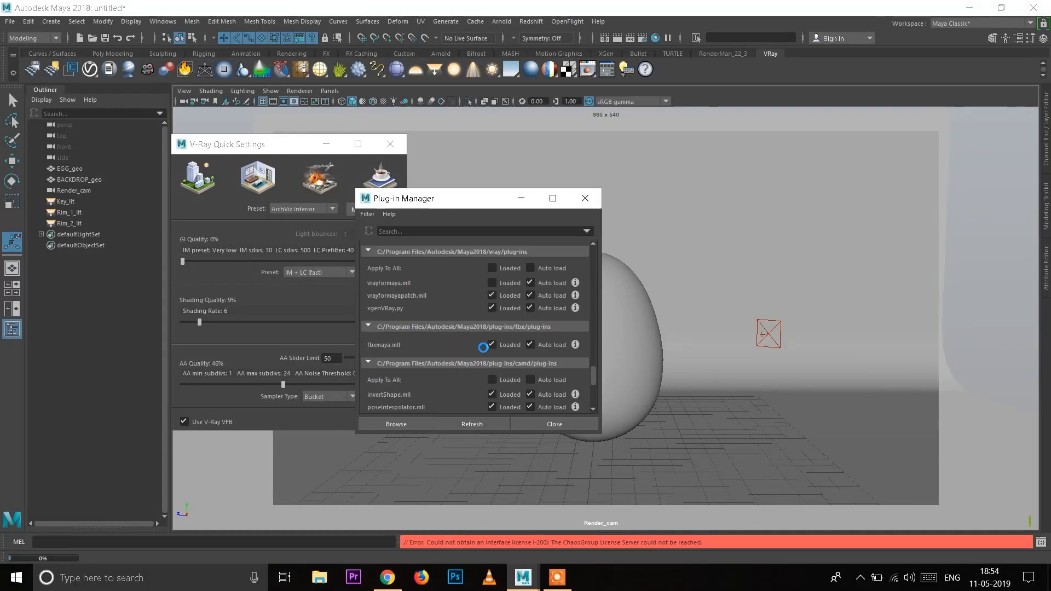
pyautogui.click(496, 294)
pyautogui.click(495, 310)
pyautogui.click(532, 309)
pyautogui.click(533, 296)
pyautogui.click(532, 284)
pyautogui.click(494, 268)
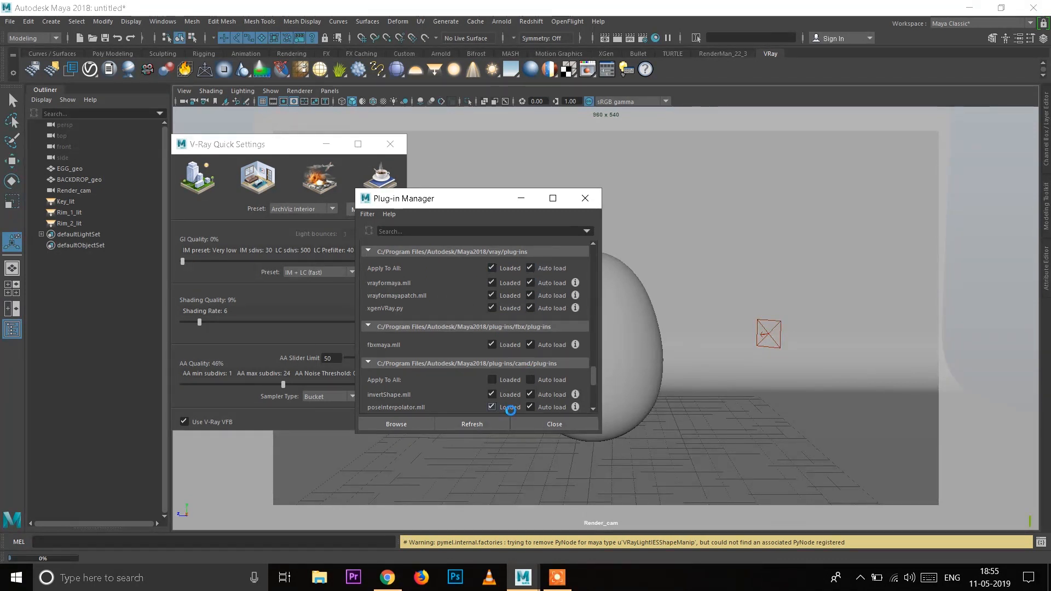
pyautogui.click(553, 424)
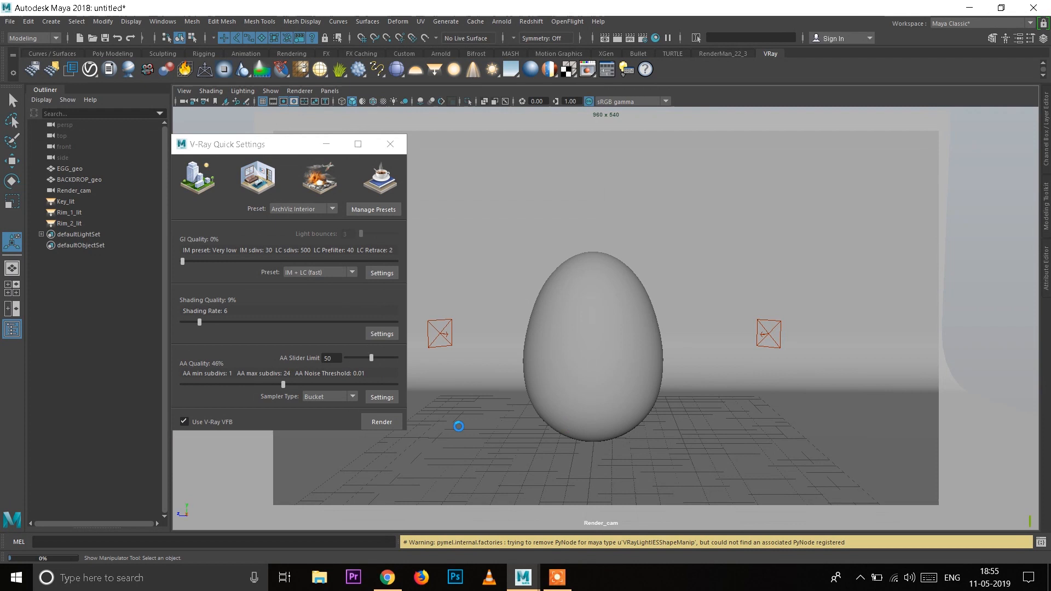
# Step: Render the scene with V-Ray, and minimize the frame buffer and V-Ray Quick Settings windows after viewing the image
pyautogui.click(396, 423)
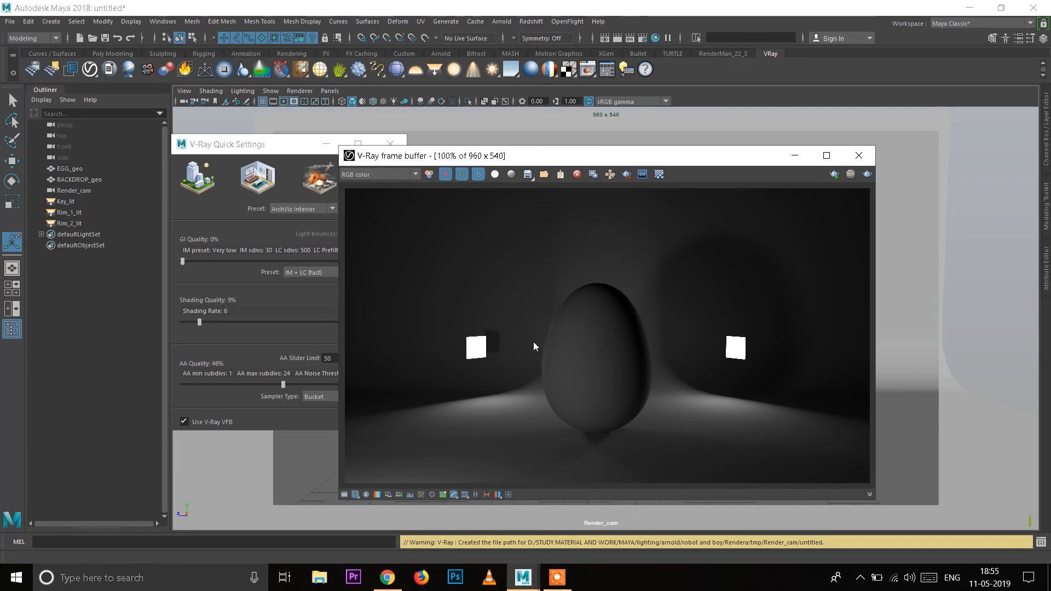
pyautogui.click(796, 156)
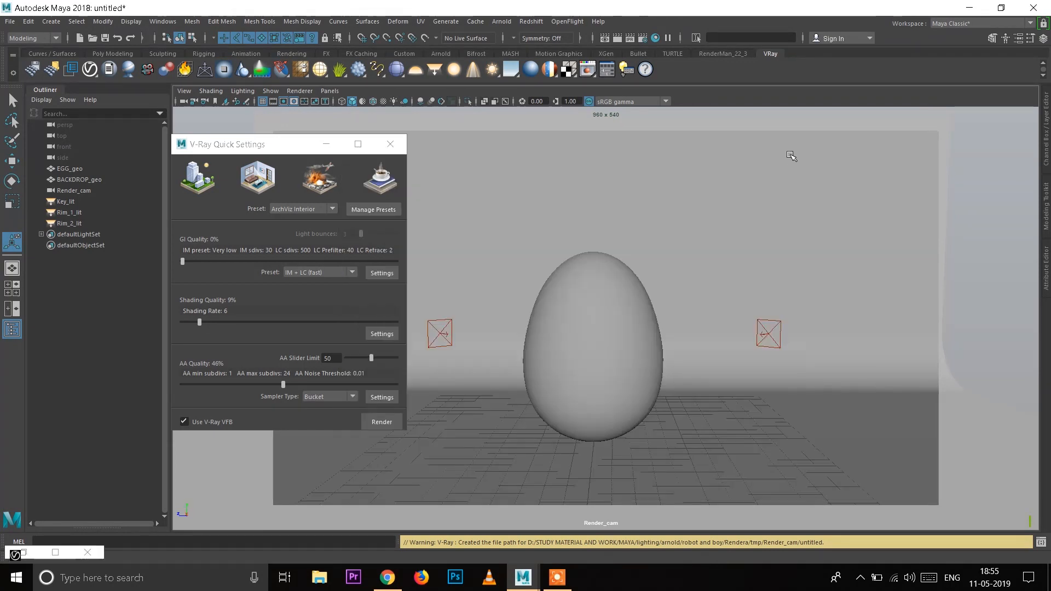
pyautogui.click(330, 145)
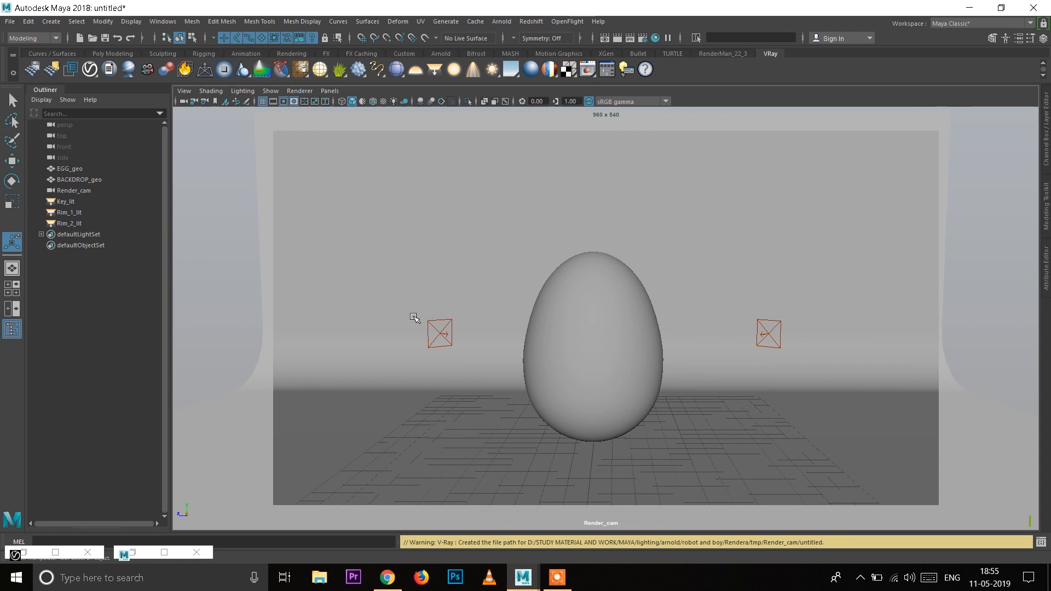
# Step: Raise Rim_1_lit and Rim_2_lit vertically to similar heights above the egg, keeping their targets on the egg
pyautogui.click(442, 335)
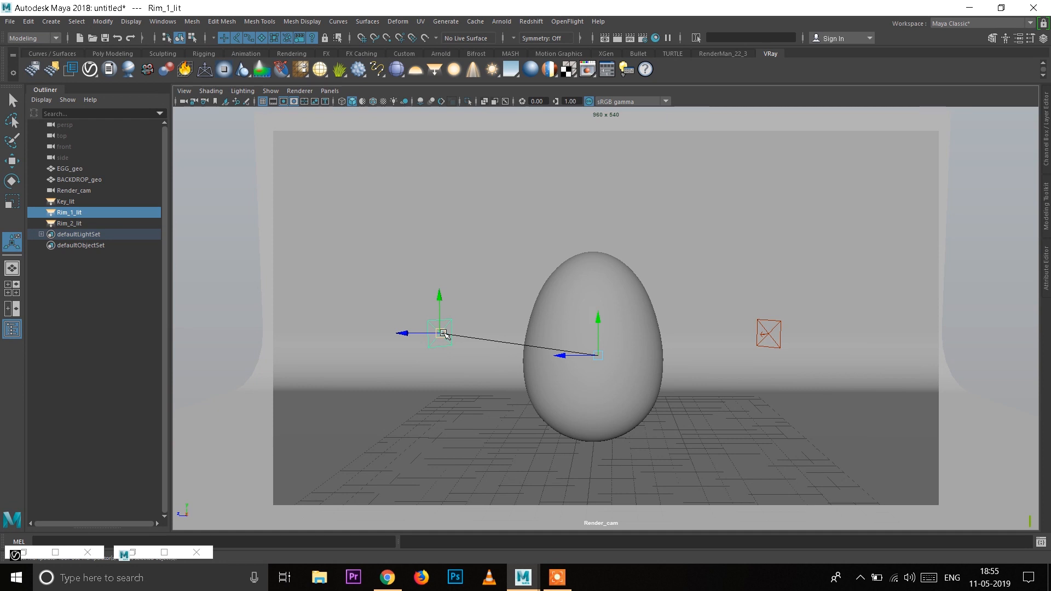
pyautogui.moveTo(440, 300); pyautogui.dragTo(439, 141)
pyautogui.click(778, 323)
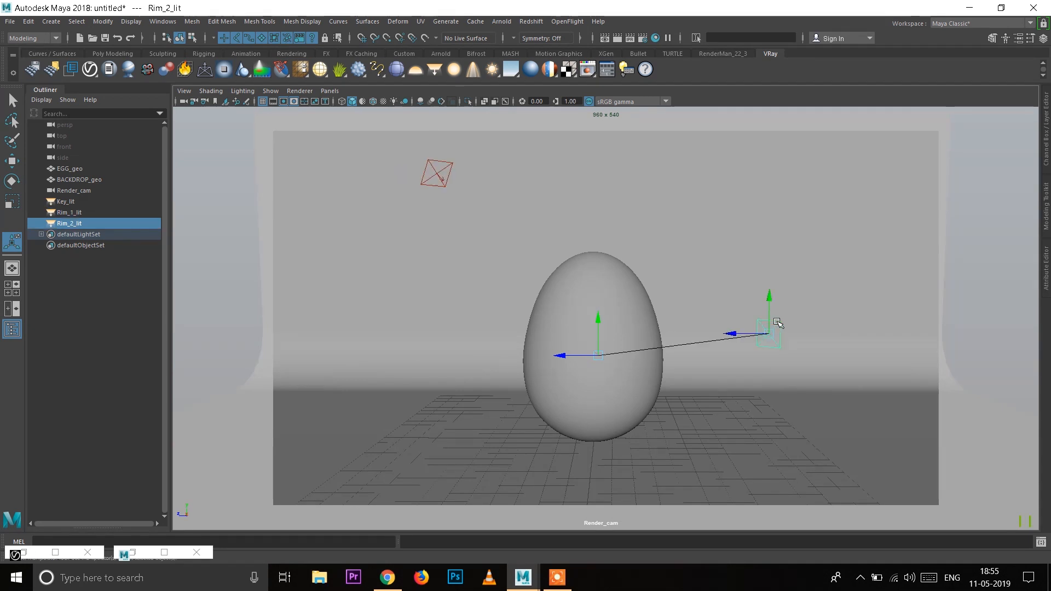
pyautogui.moveTo(769, 298); pyautogui.dragTo(771, 147)
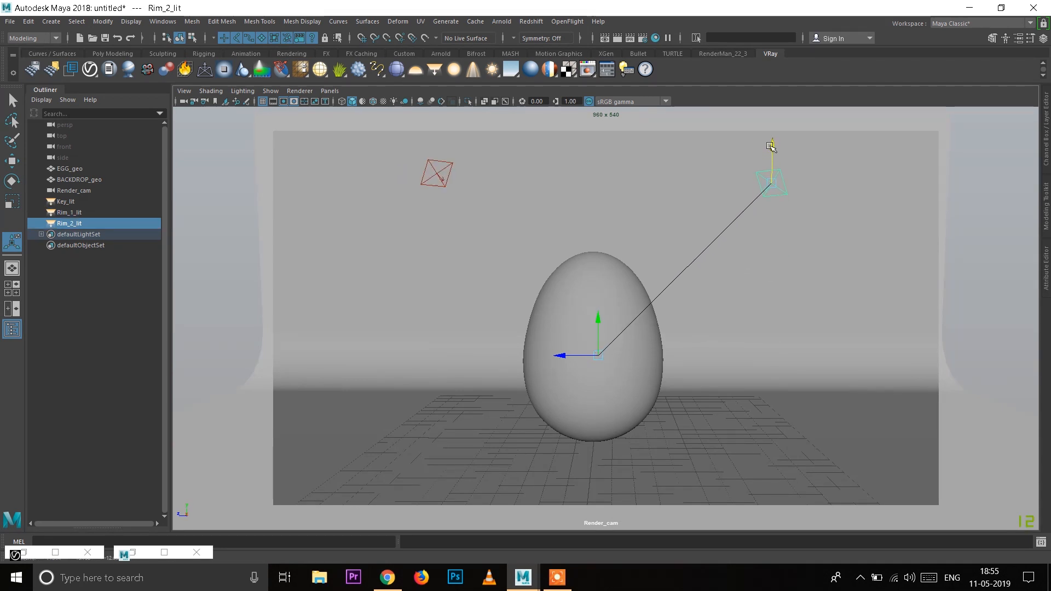
# Step: Raise Key_lit vertically above the render camera's height in the persp view, keeping its target on the egg
pyautogui.click(71, 201)
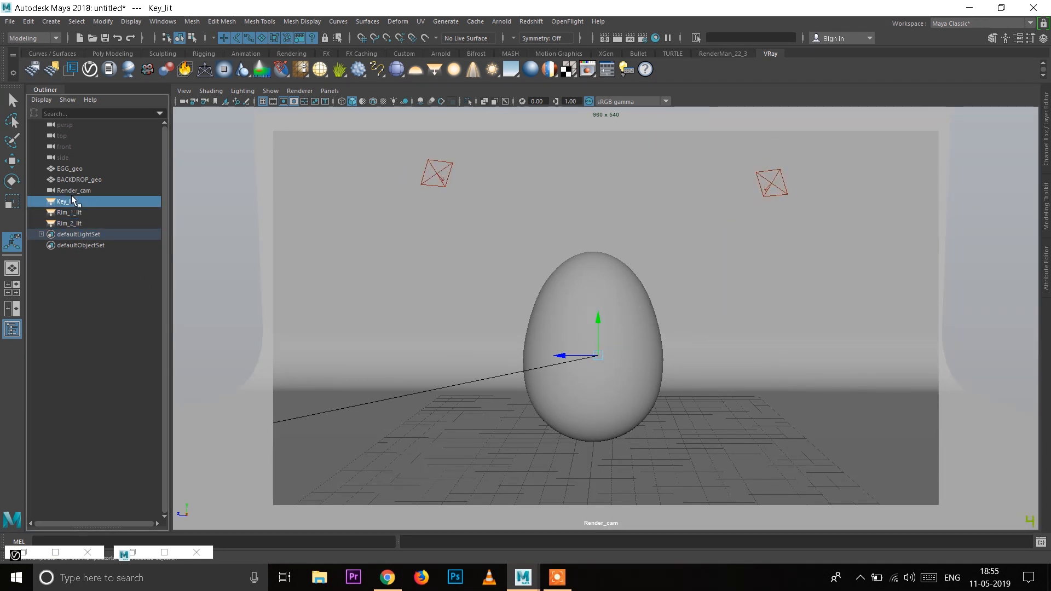
pyautogui.click(329, 91)
pyautogui.moveTo(377, 102)
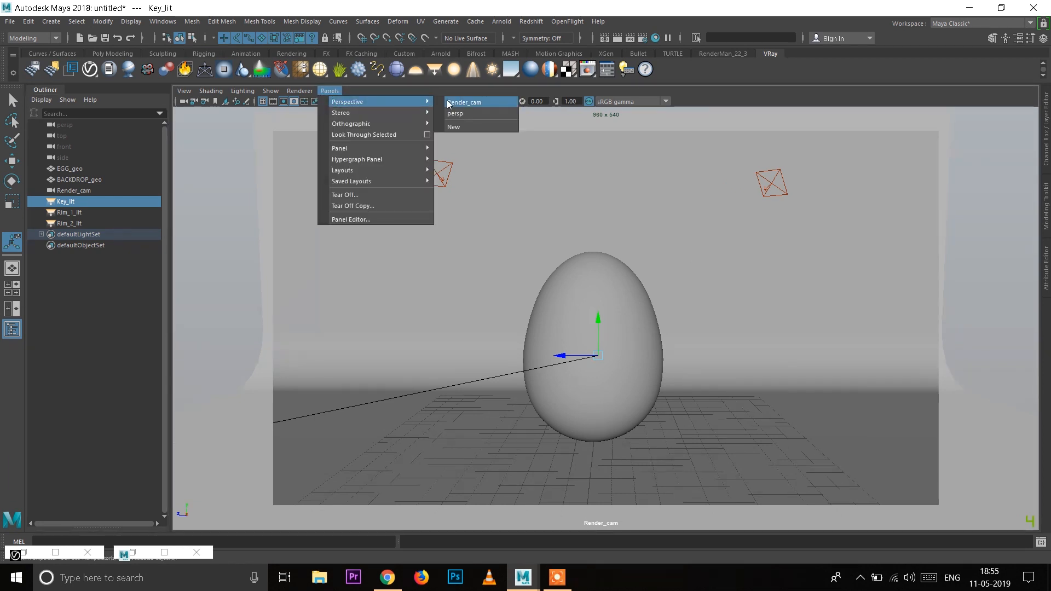
pyautogui.click(455, 114)
pyautogui.scroll(-3, 582, 346)
pyautogui.keyDown('alt'); pyautogui.moveTo(582, 346); pyautogui.dragTo(498, 348); pyautogui.keyUp('alt')
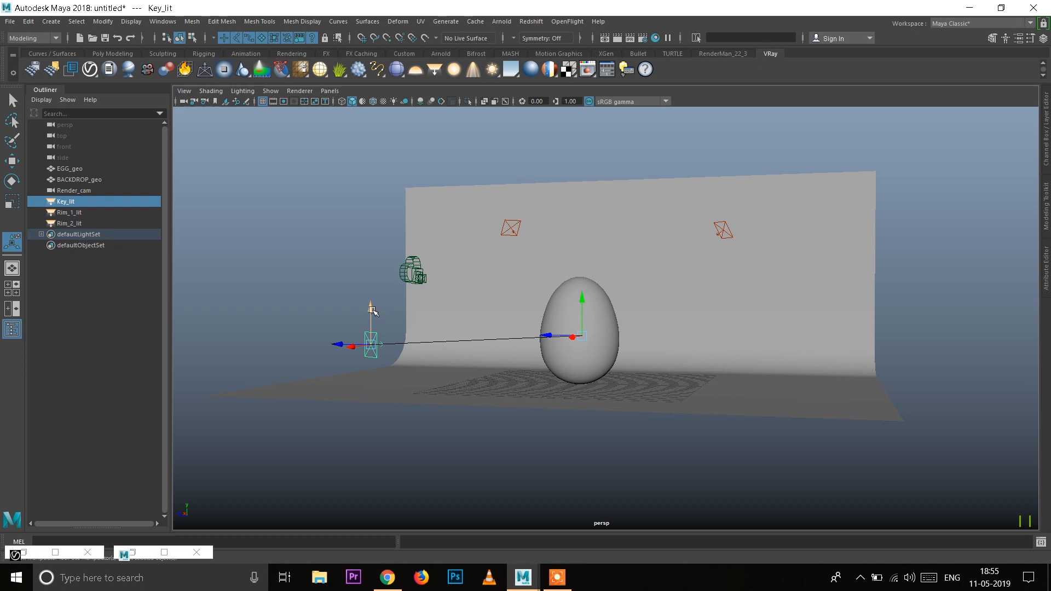
pyautogui.moveTo(372, 308); pyautogui.dragTo(370, 185)
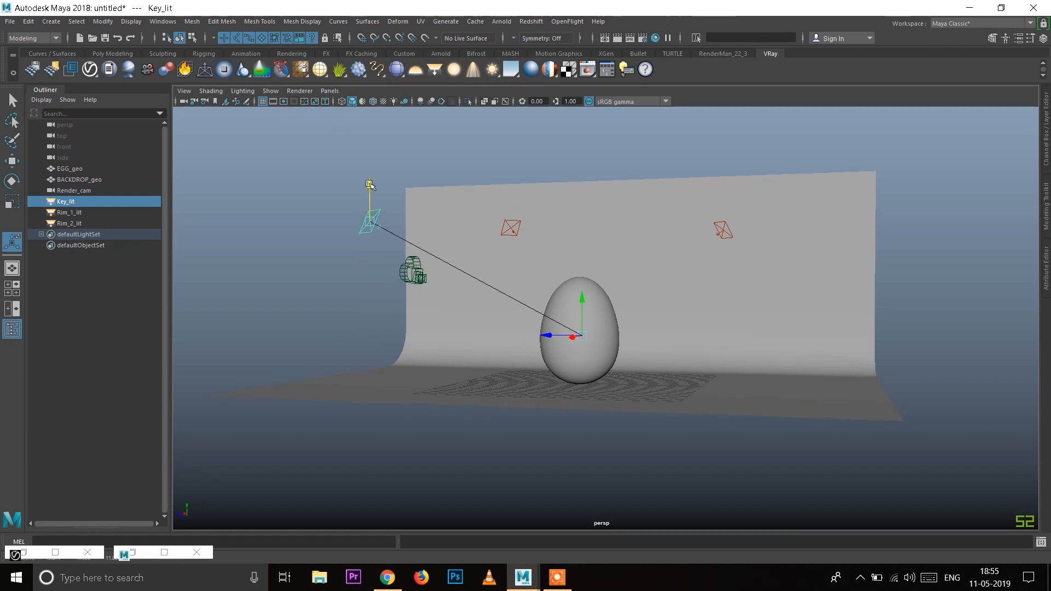
pyautogui.scroll(3, 448, 225)
pyautogui.keyDown('alt'); pyautogui.moveTo(471, 263); pyautogui.dragTo(539, 344); pyautogui.keyUp('alt')
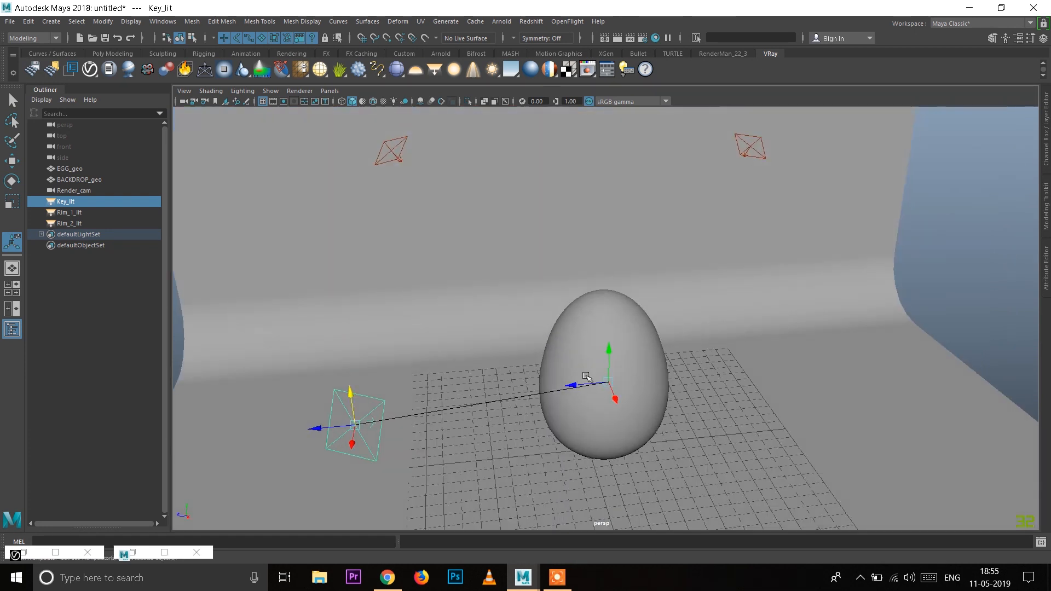
pyautogui.scroll(-1, 540, 345)
# Step: Return the viewport to Render_cam and open the light attributes of Key_lit
pyautogui.click(330, 91)
pyautogui.moveTo(351, 100)
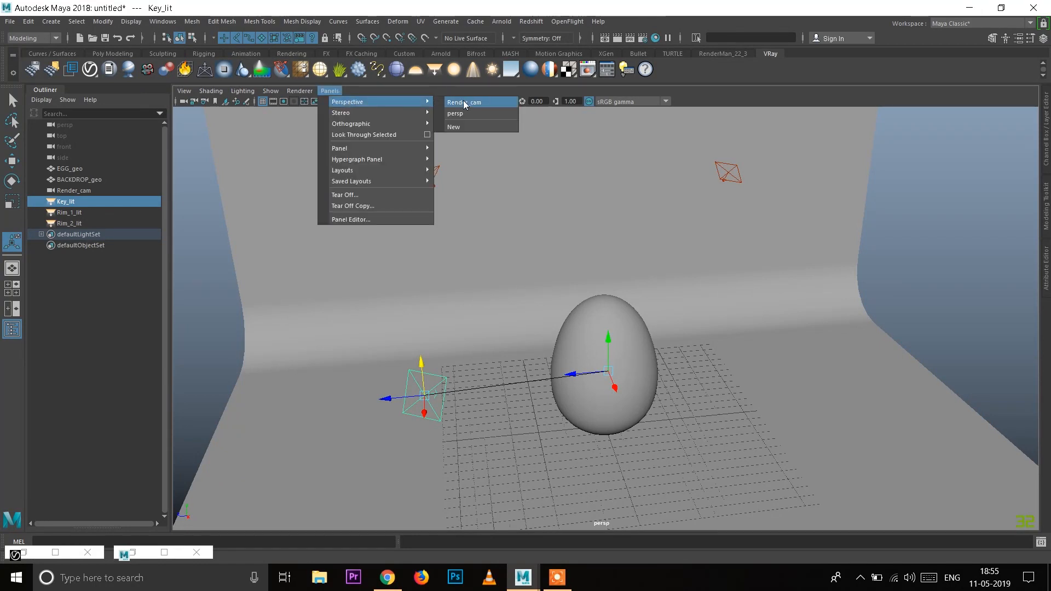
pyautogui.click(463, 100)
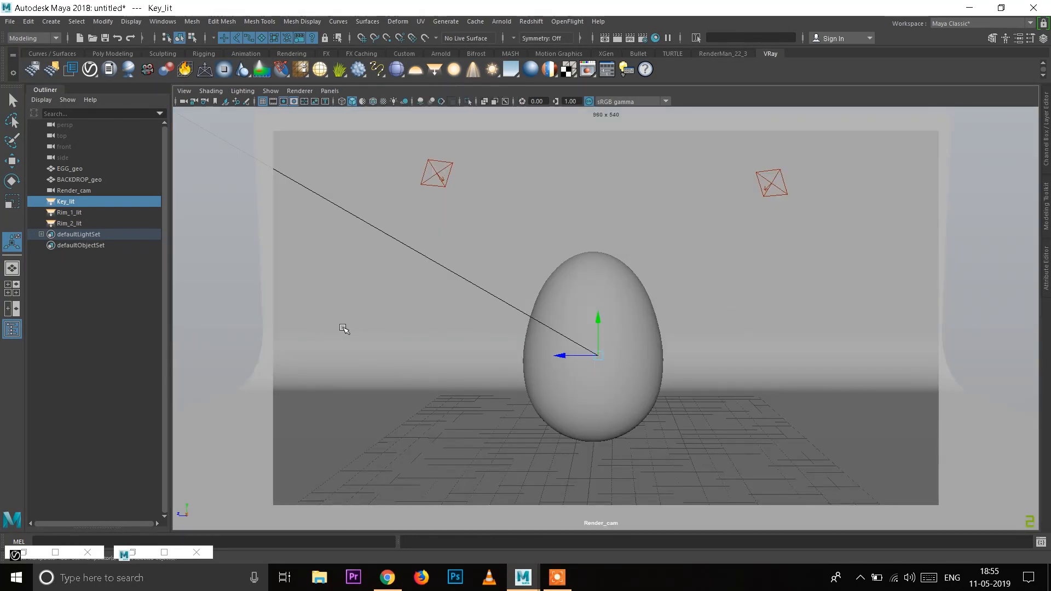
pyautogui.click(1047, 282)
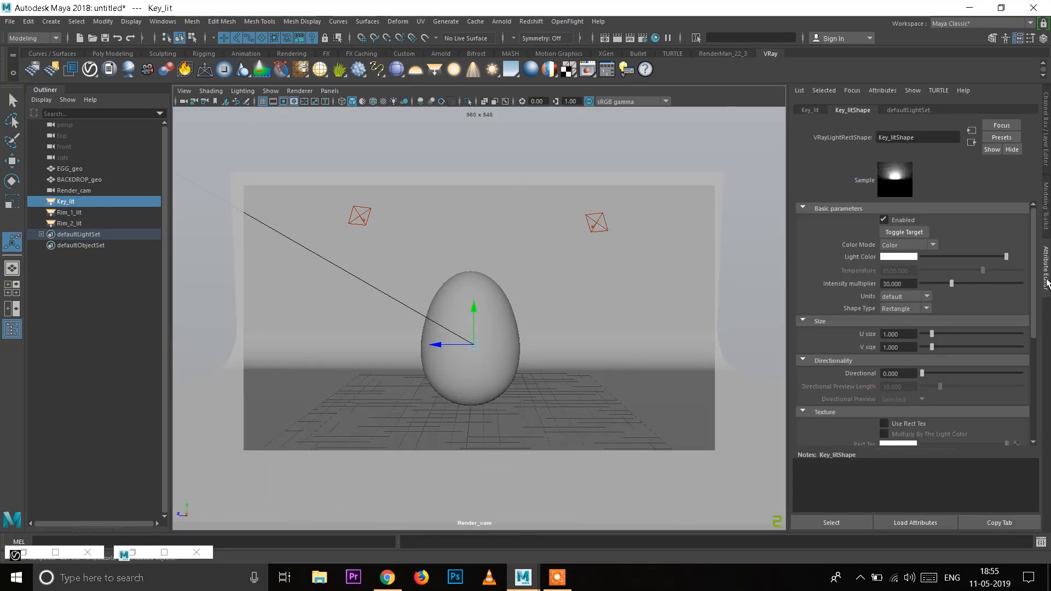
# Step: Expand the light's Options settings and enable Invisible for Rim_1_lit and Rim_2_lit
pyautogui.scroll(-5, 848, 306)
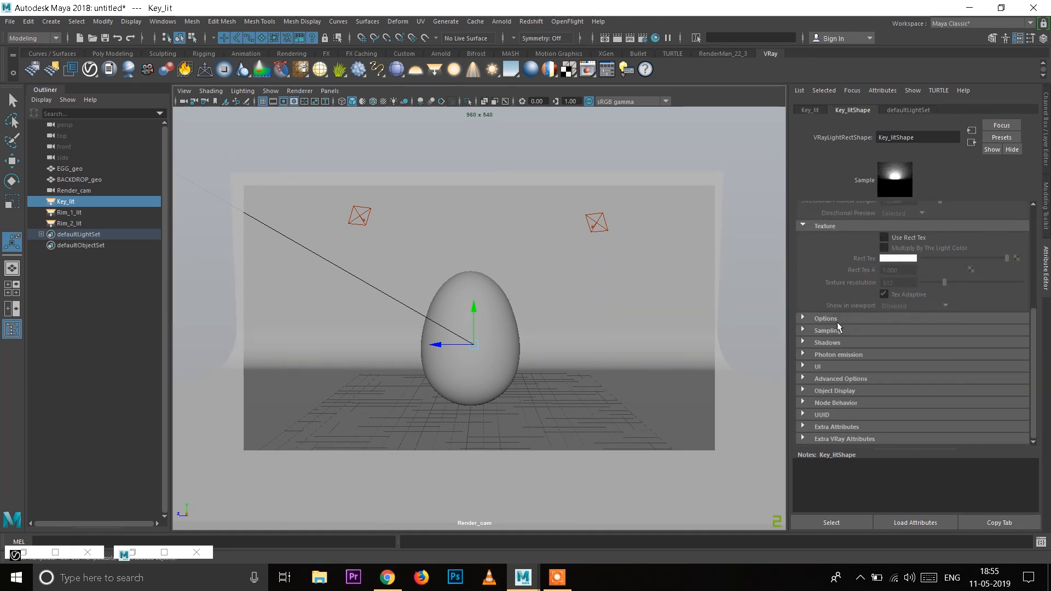
pyautogui.scroll(5, 837, 321)
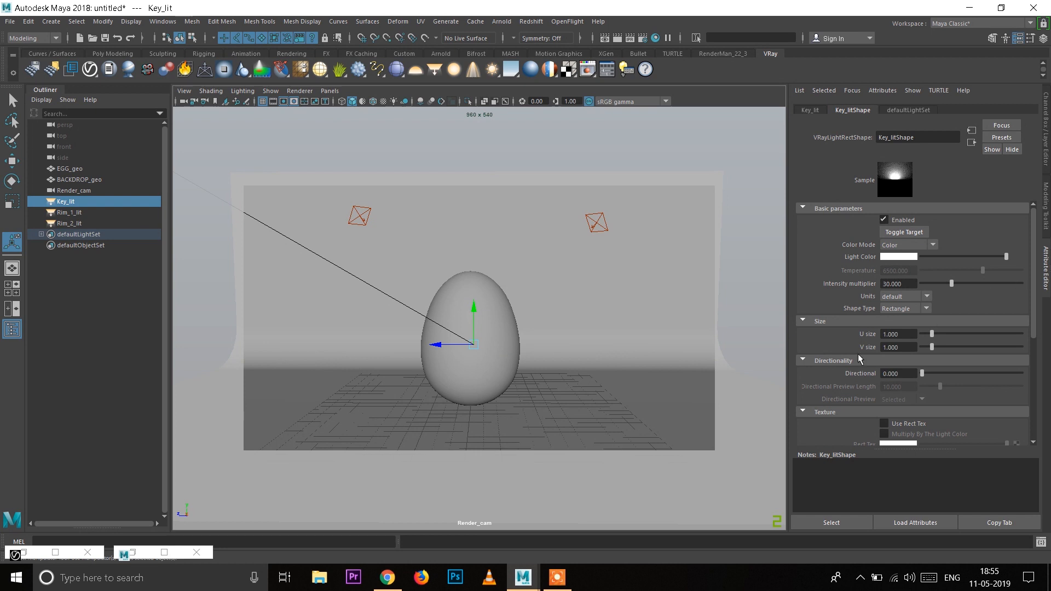
pyautogui.scroll(-3, 846, 350)
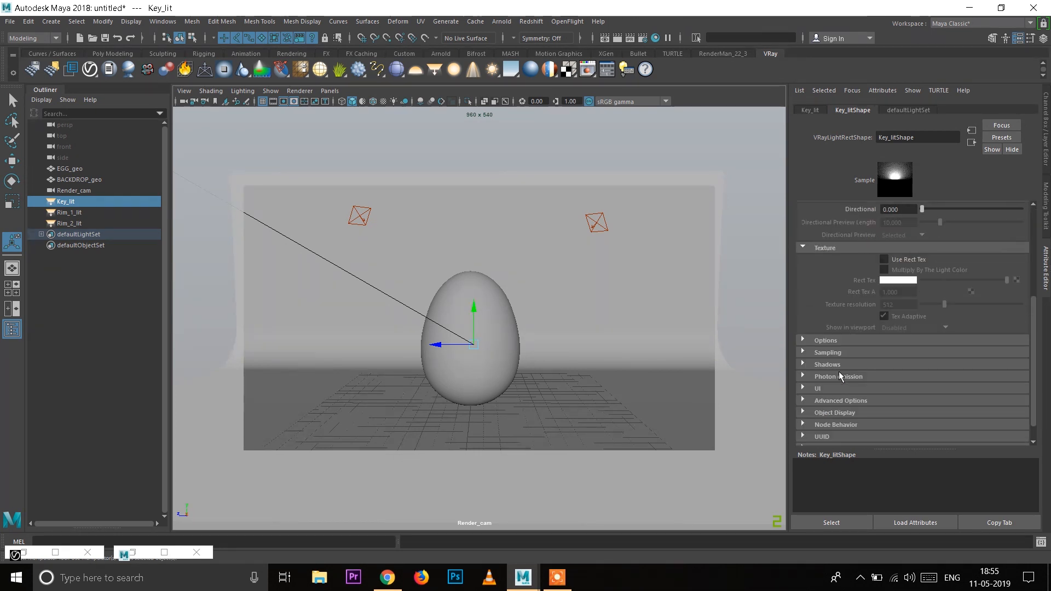
pyautogui.click(828, 341)
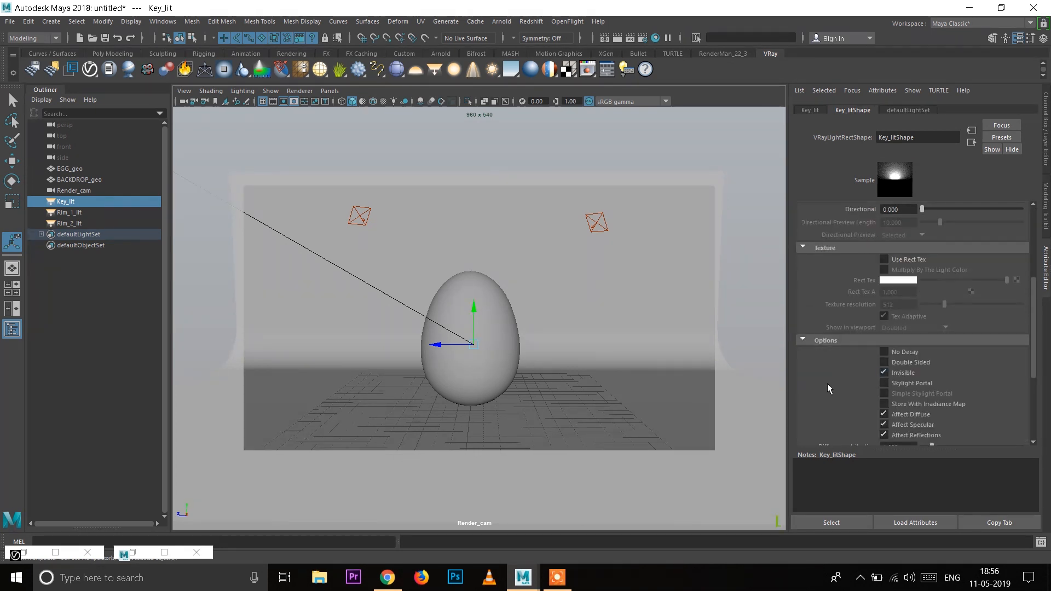
pyautogui.click(104, 214)
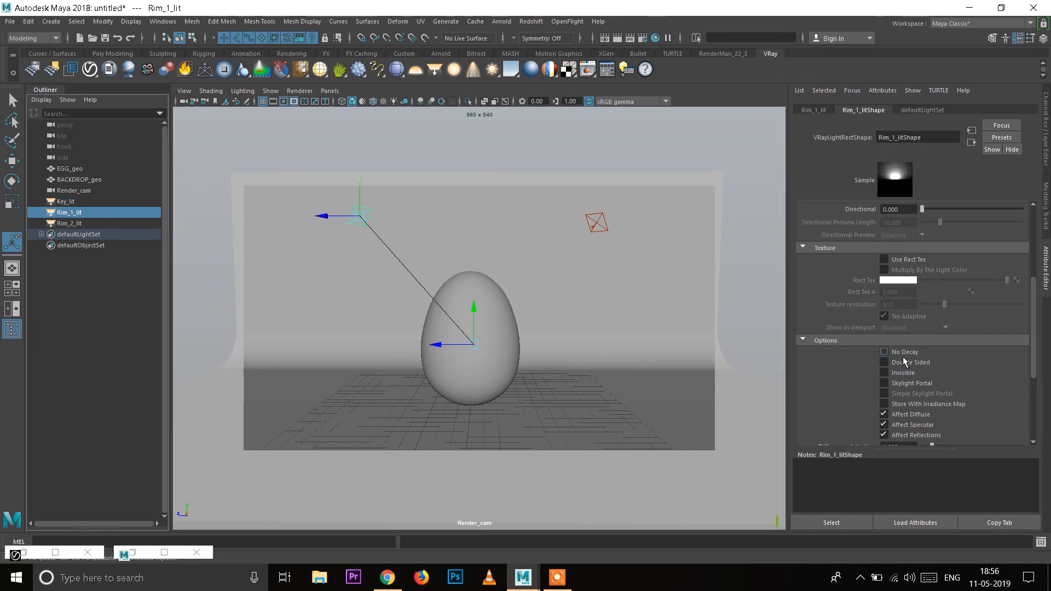
pyautogui.click(897, 373)
pyautogui.click(93, 222)
pyautogui.click(884, 373)
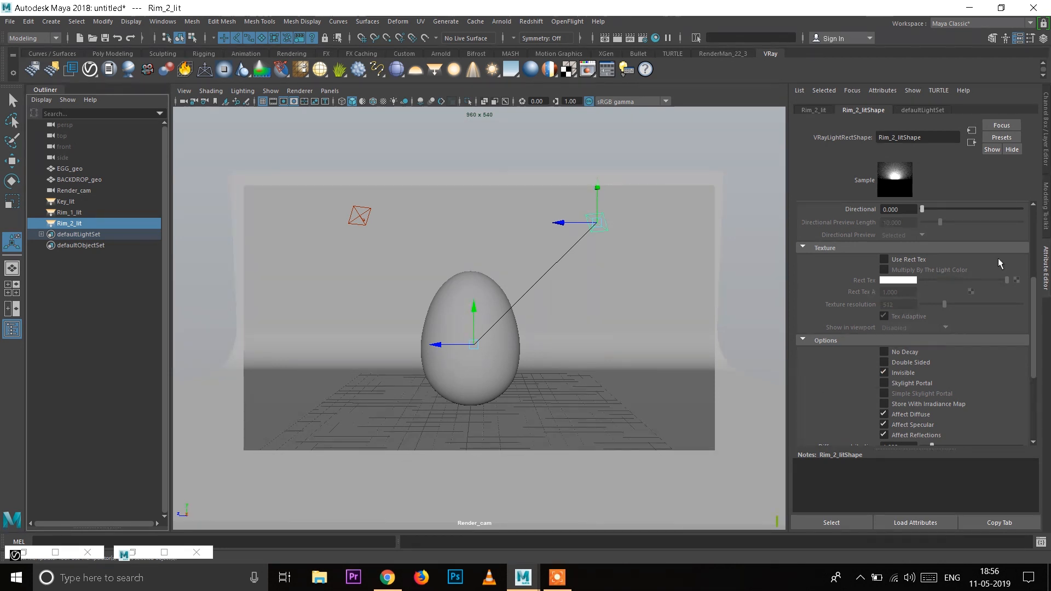
# Step: Open the V-Ray frame buffer and render the scene from the current Render_cam view
pyautogui.hotkey('ctrl', 'a')
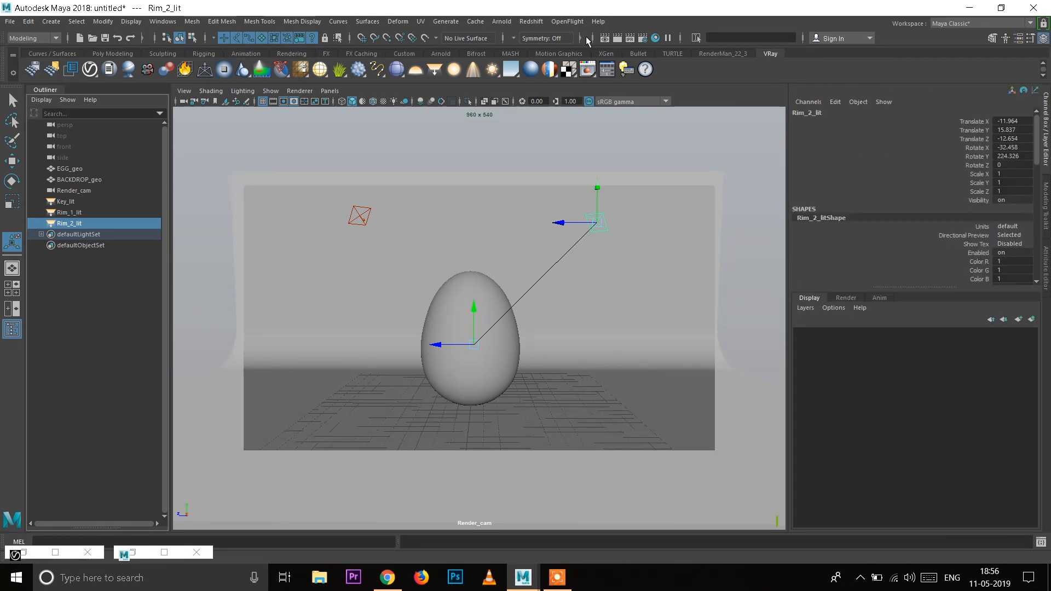
pyautogui.click(605, 39)
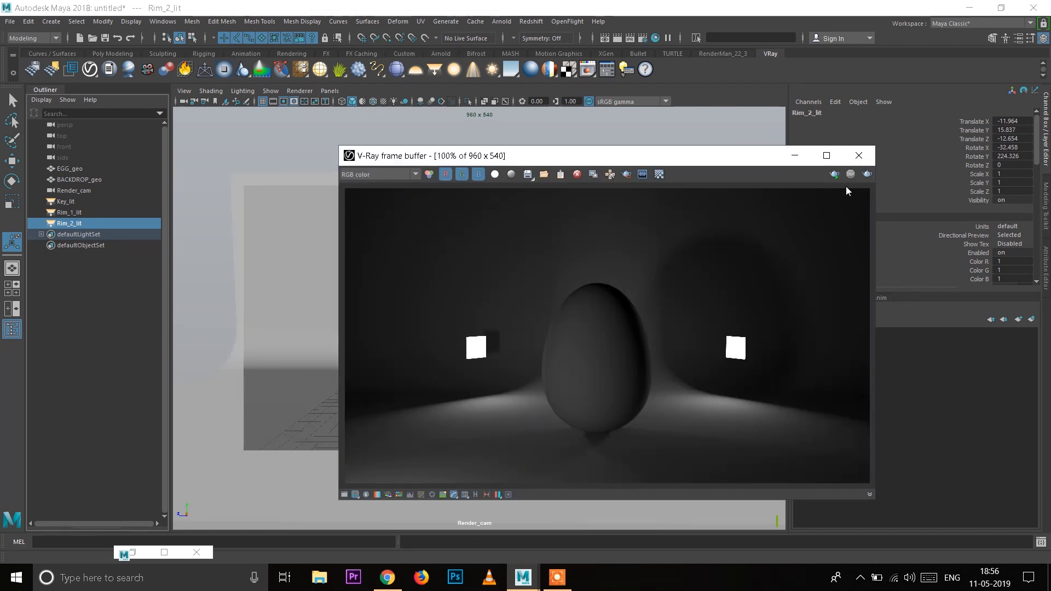
pyautogui.click(868, 174)
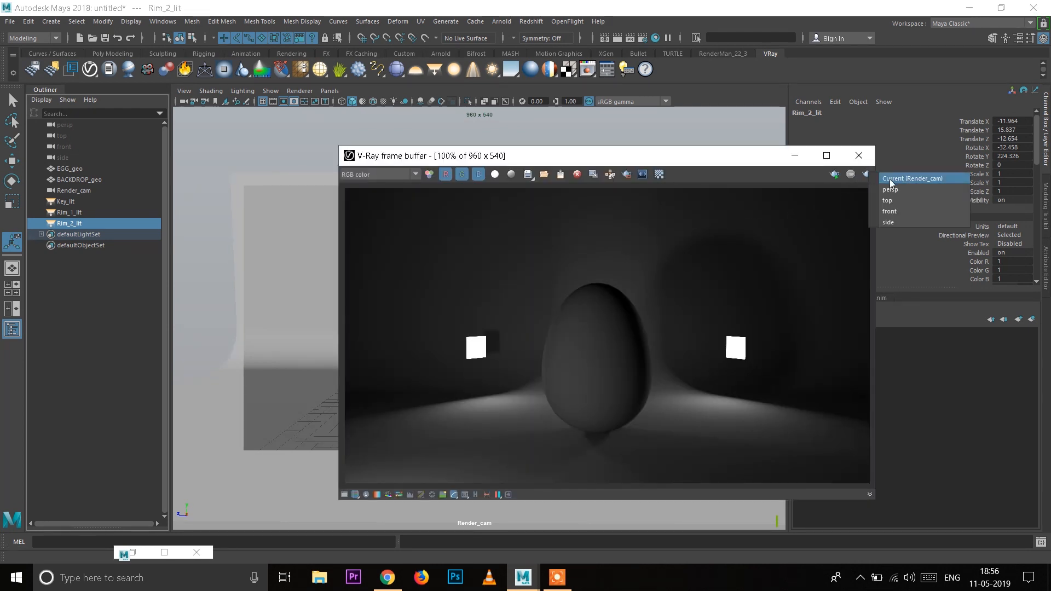
pyautogui.click(890, 178)
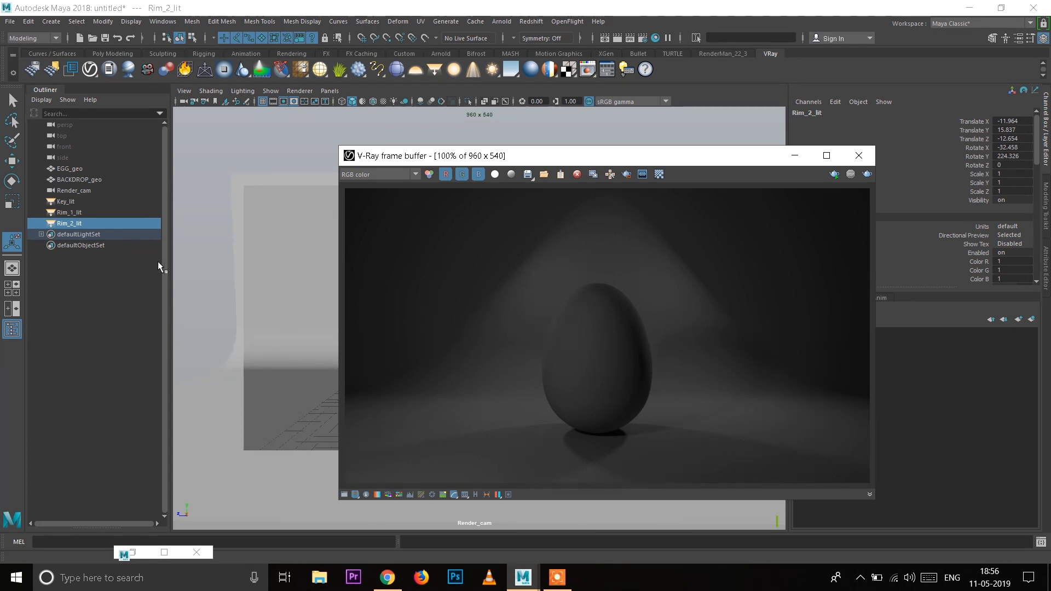
# Step: Set Key_lit's intensity multiplier to 50 and start an interactive V-Ray render in the frame buffer
pyautogui.click(102, 203)
pyautogui.click(1040, 269)
pyautogui.moveTo(720, 156); pyautogui.dragTo(543, 137)
pyautogui.scroll(3, 948, 315)
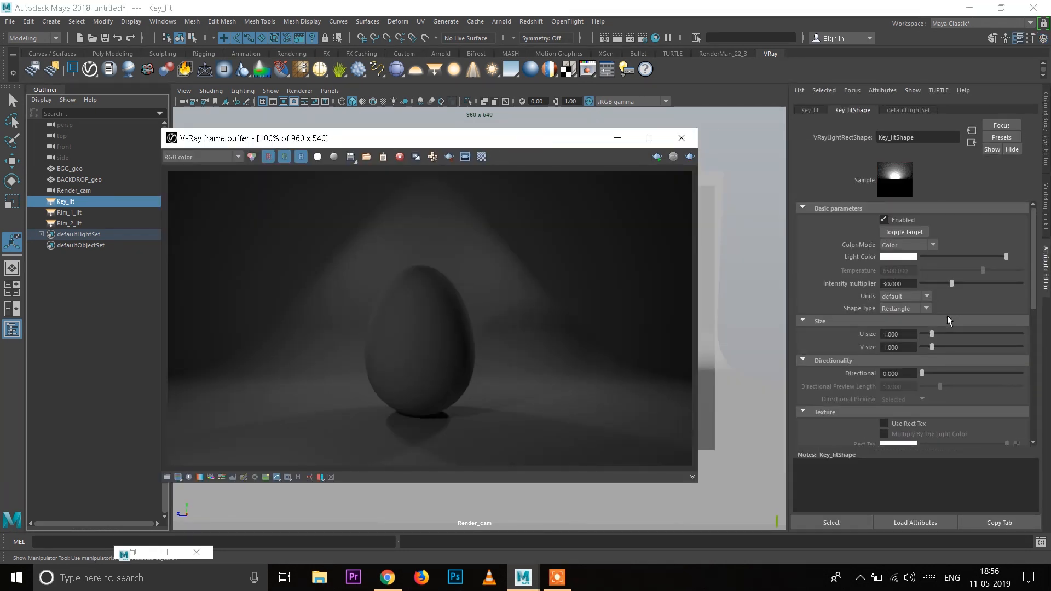
pyautogui.doubleClick(898, 283)
pyautogui.write('50')
pyautogui.press('Return')
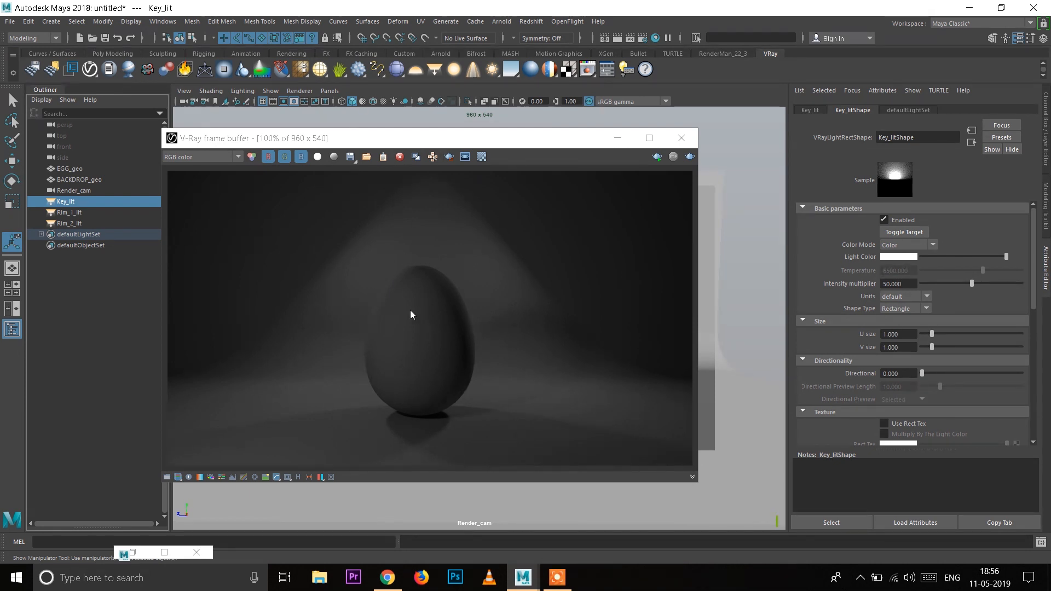
pyautogui.click(656, 156)
pyautogui.click(669, 160)
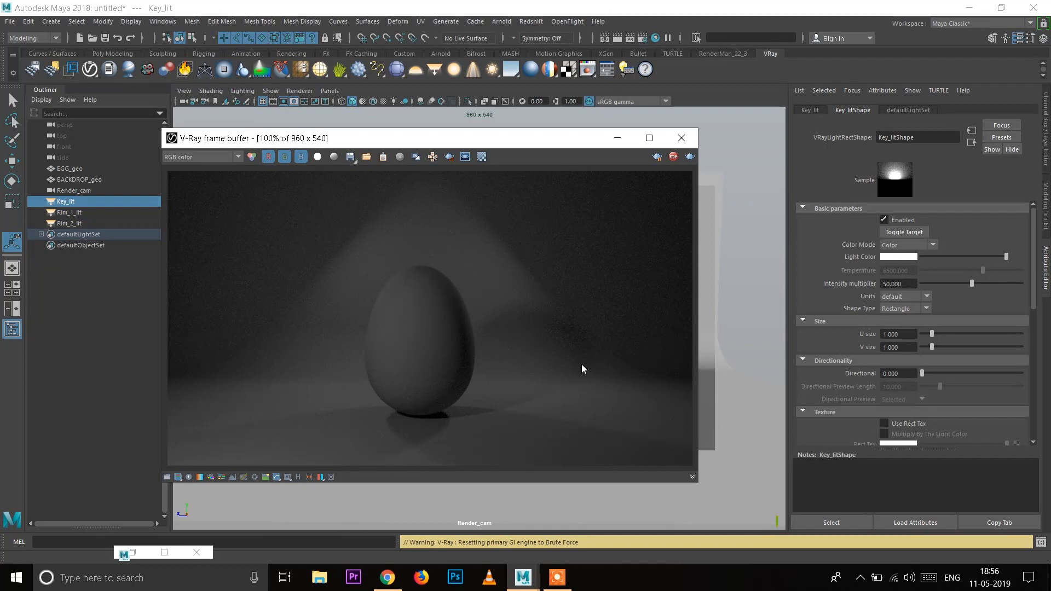
# Step: Try scaling Rim_1_lit up uniformly to about 4.2 during the interactive render, and undo the scaling
pyautogui.click(90, 213)
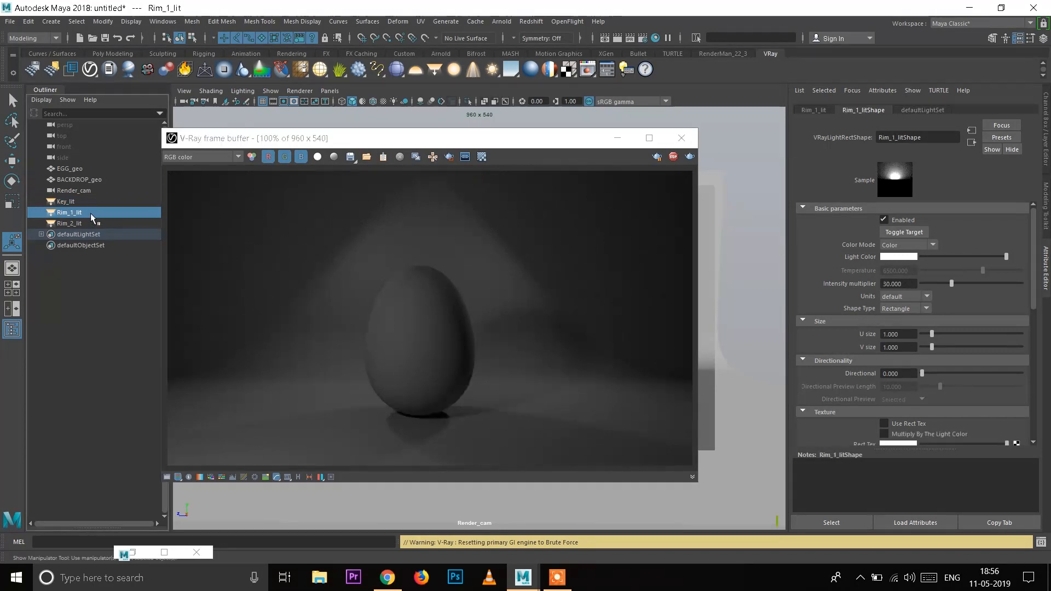
pyautogui.moveTo(454, 143); pyautogui.dragTo(632, 189)
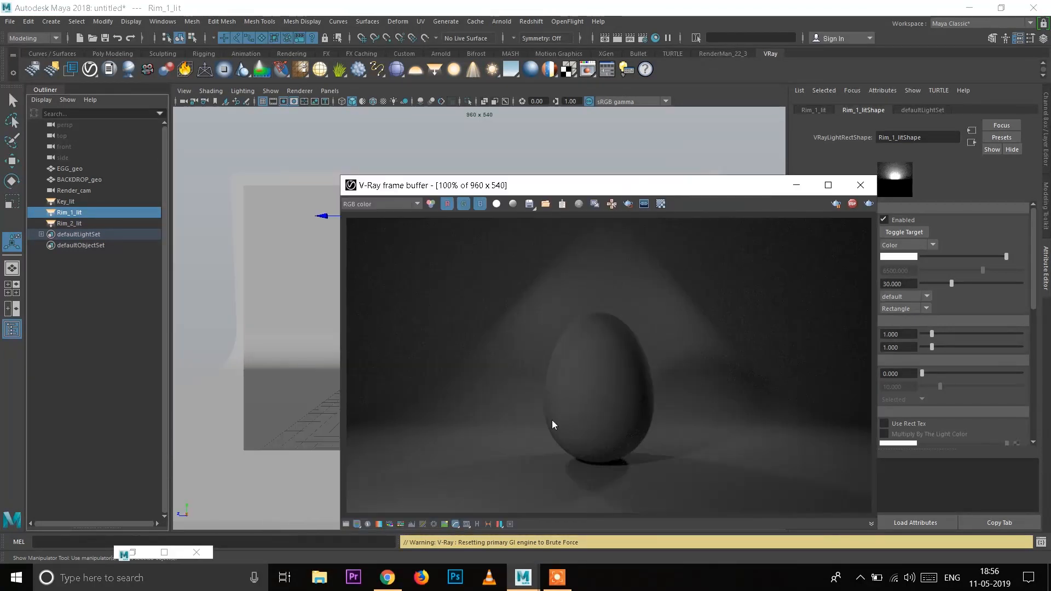
pyautogui.click(78, 234)
pyautogui.click(77, 214)
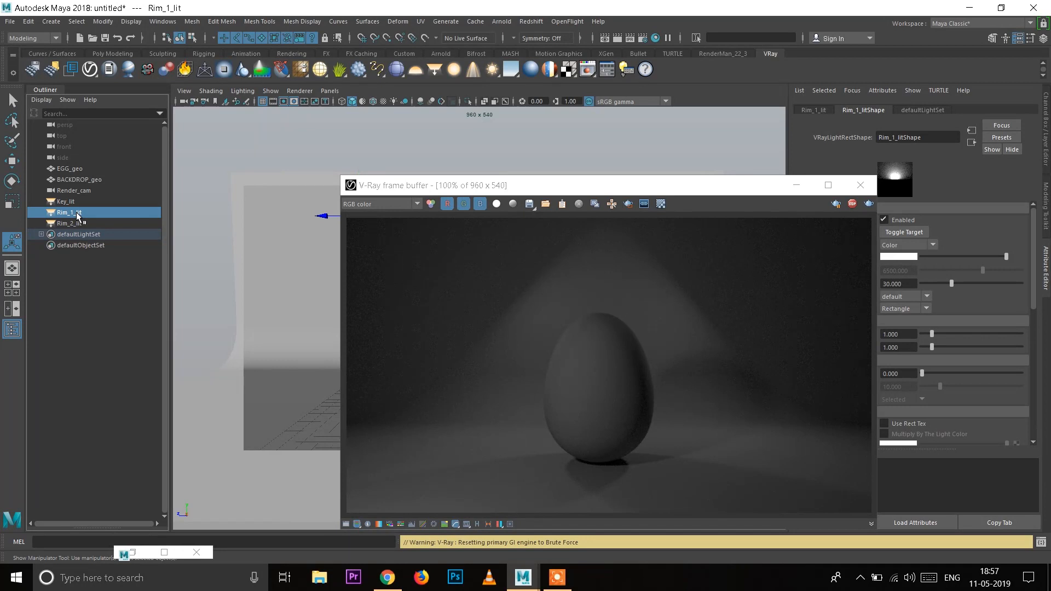
pyautogui.moveTo(422, 185); pyautogui.dragTo(569, 215)
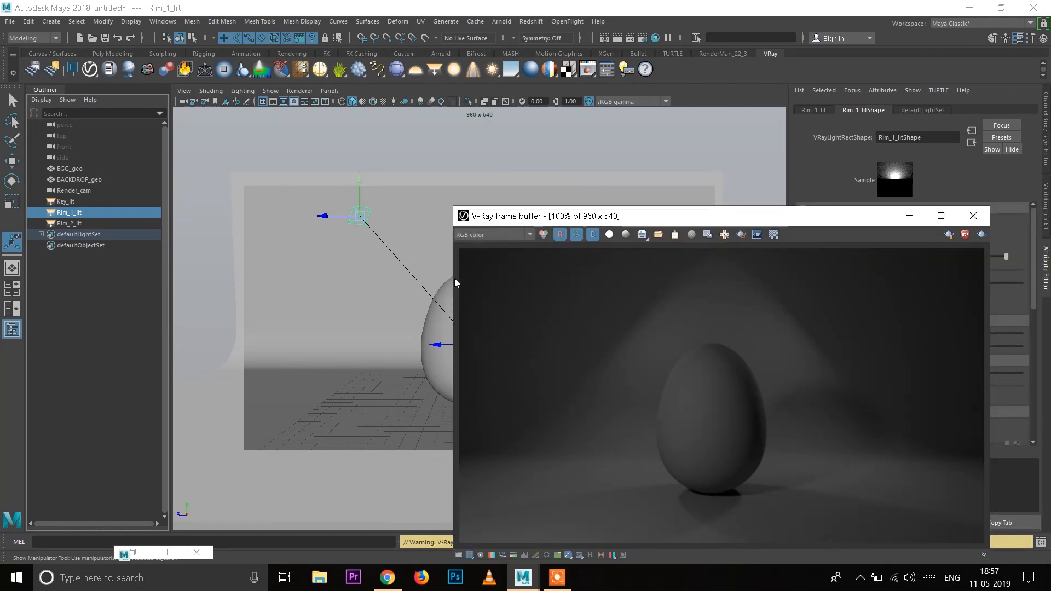
pyautogui.press('r')
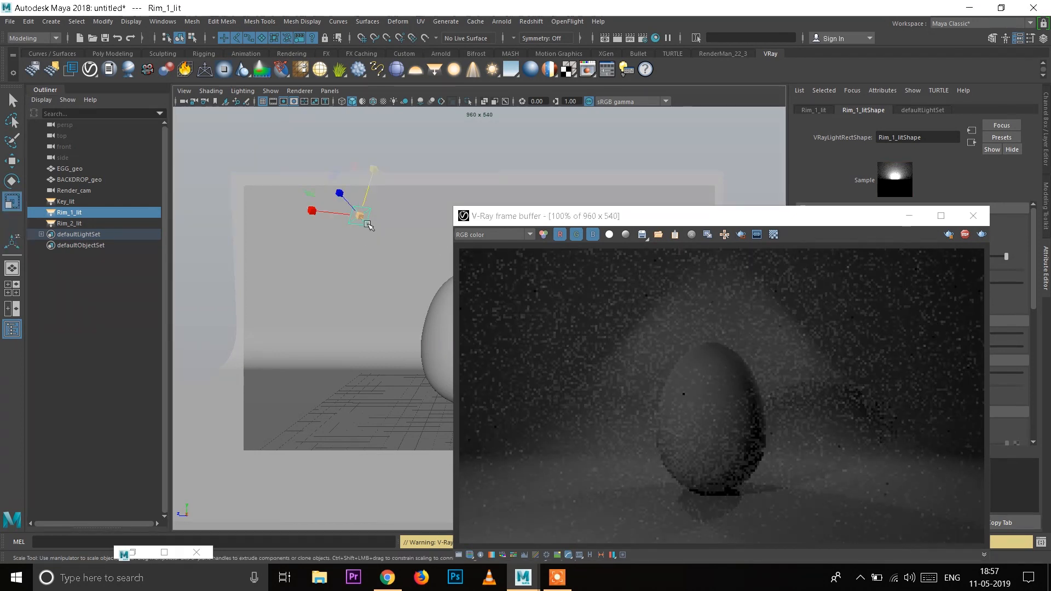
pyautogui.moveTo(361, 217); pyautogui.dragTo(447, 267)
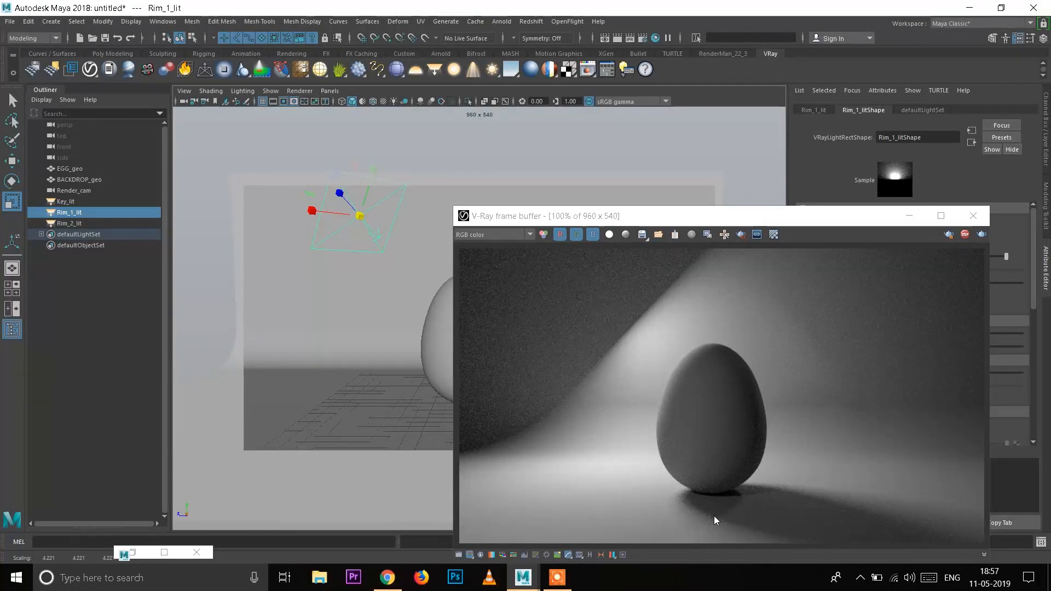
pyautogui.hotkey('ctrl', 'z')
# Step: Set Rim_1_lit's intensity units to Watts and scale the light up uniformly to about 5.5
pyautogui.moveTo(703, 222); pyautogui.dragTo(455, 233)
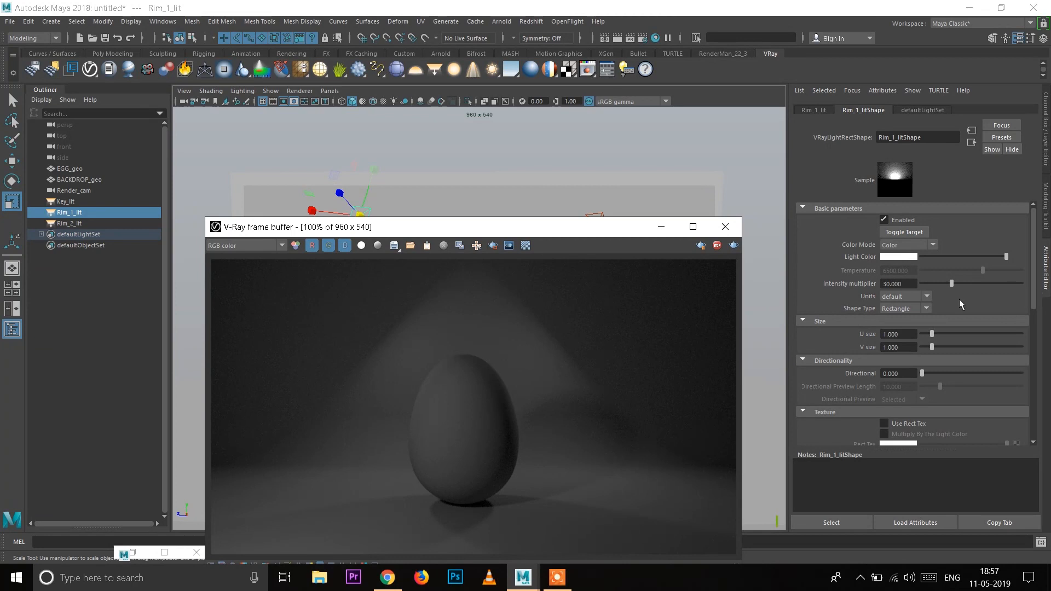
pyautogui.click(908, 296)
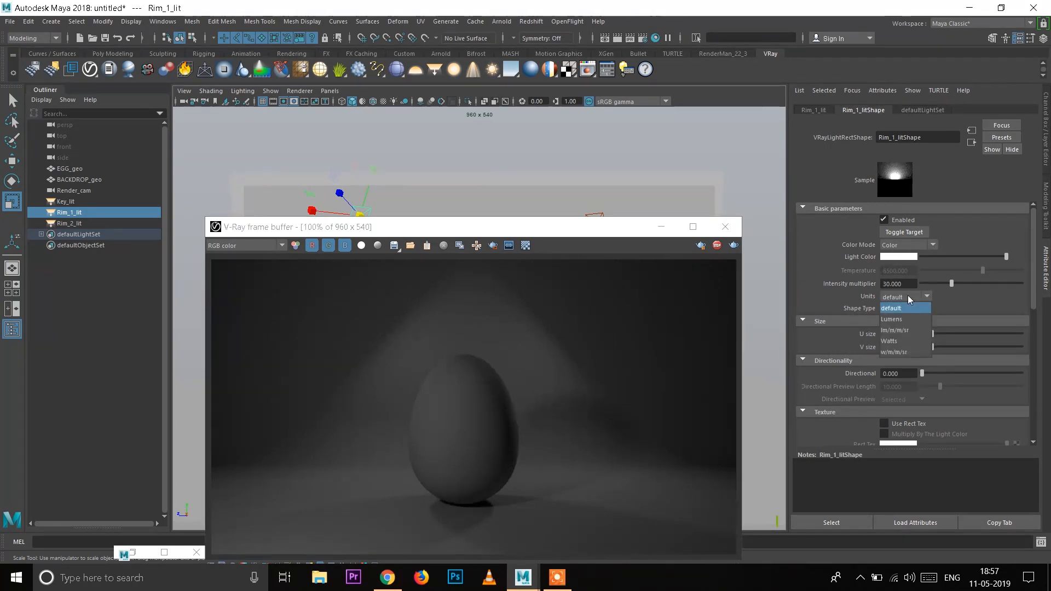
pyautogui.click(907, 341)
pyautogui.moveTo(518, 230); pyautogui.dragTo(744, 221)
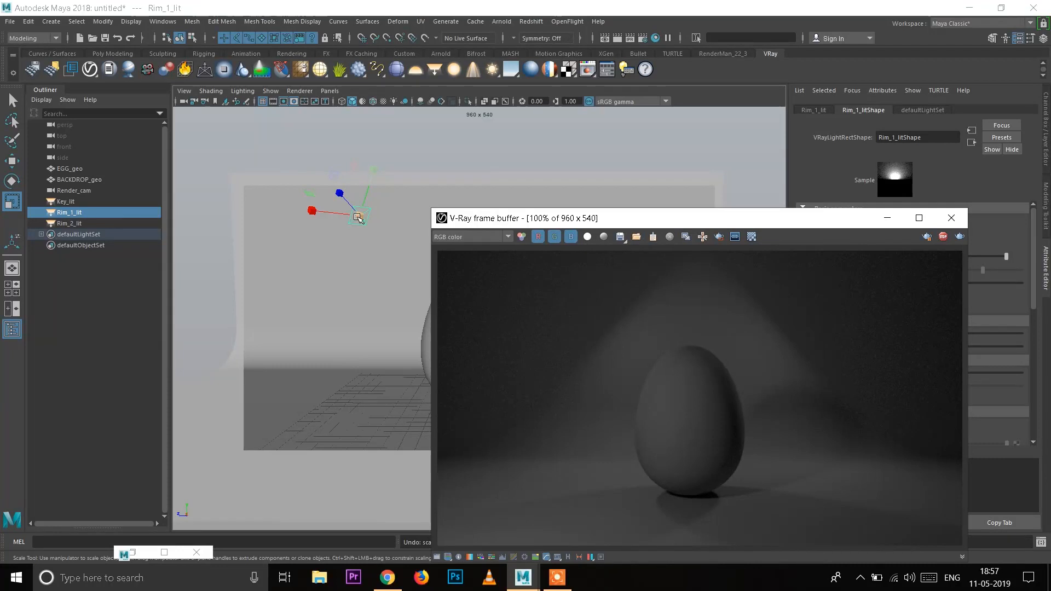
pyautogui.moveTo(361, 217); pyautogui.dragTo(483, 251)
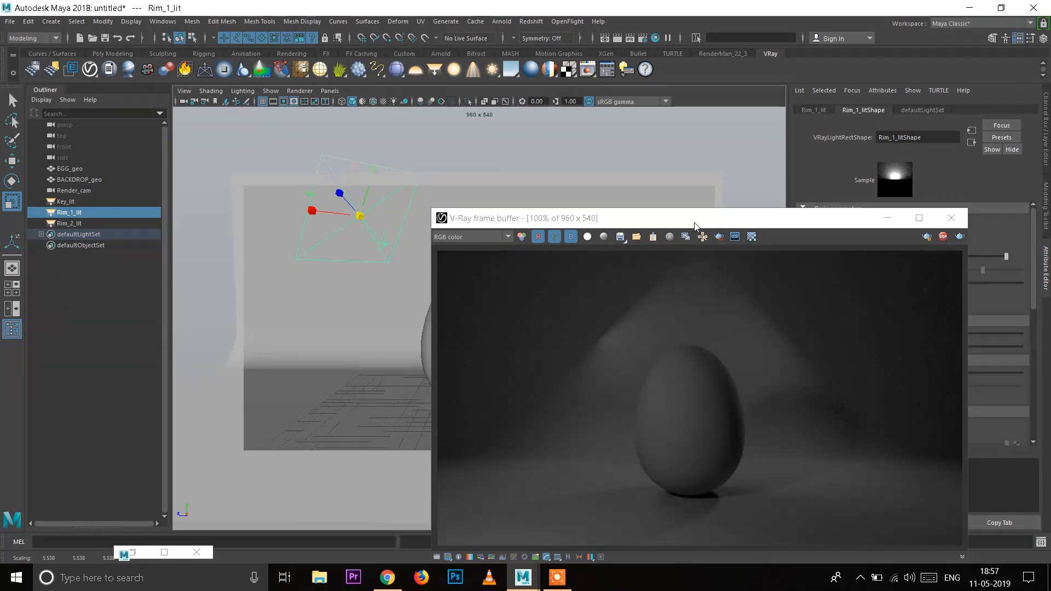
# Step: Set Rim_2_lit's intensity units to Watts and scale the light up uniformly to about 5.7
pyautogui.moveTo(695, 219); pyautogui.dragTo(664, 344)
pyautogui.click(603, 217)
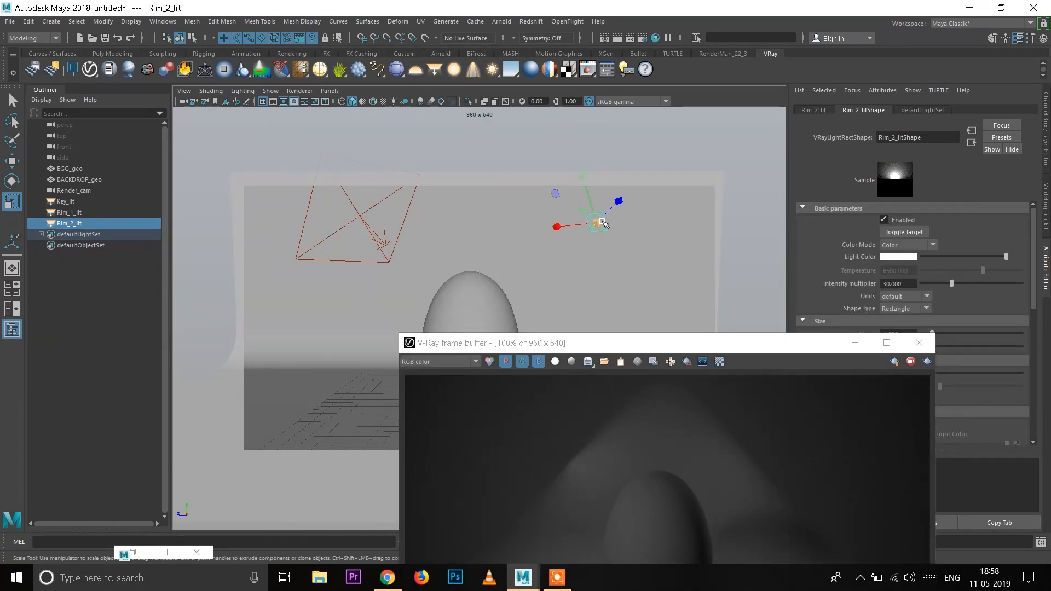
pyautogui.click(906, 297)
pyautogui.click(906, 341)
pyautogui.moveTo(597, 223); pyautogui.dragTo(673, 144)
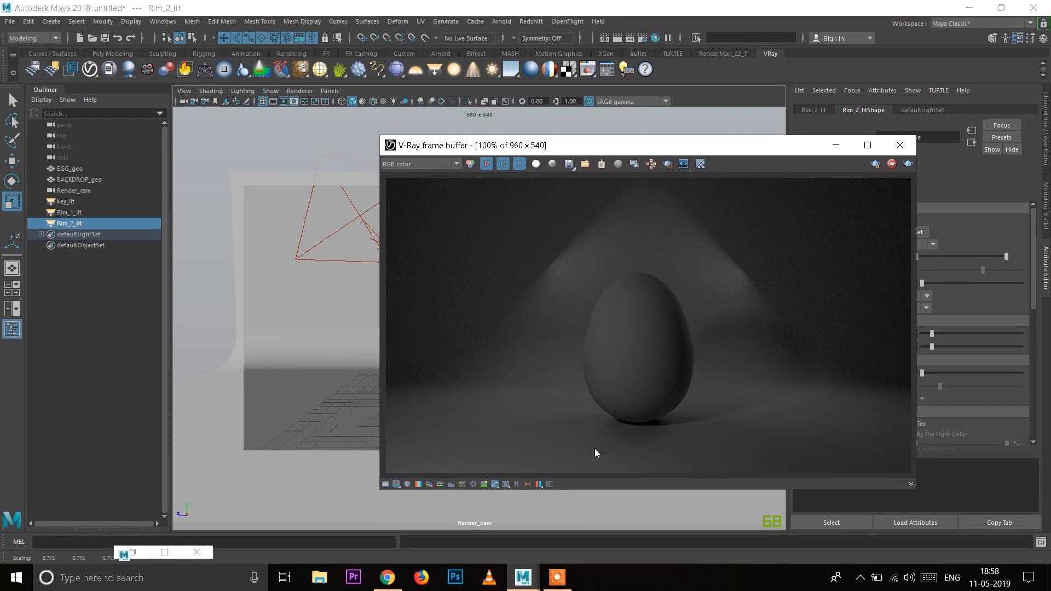
# Step: Try intensity multipliers of 70, 100 and 150 on Key_lit in the interactive render
pyautogui.click(80, 202)
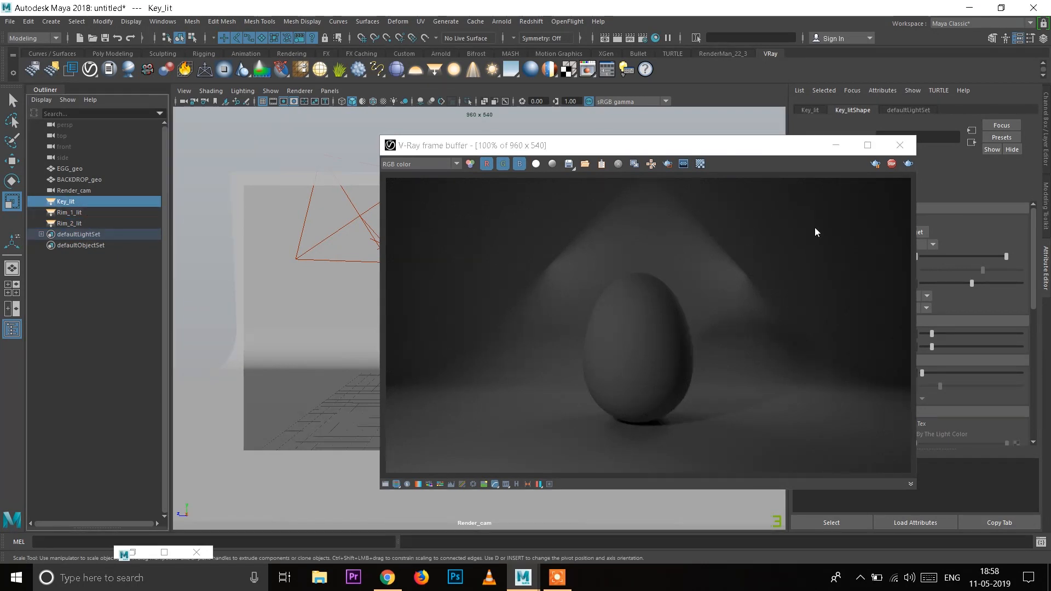
pyautogui.moveTo(769, 152); pyautogui.dragTo(641, 157)
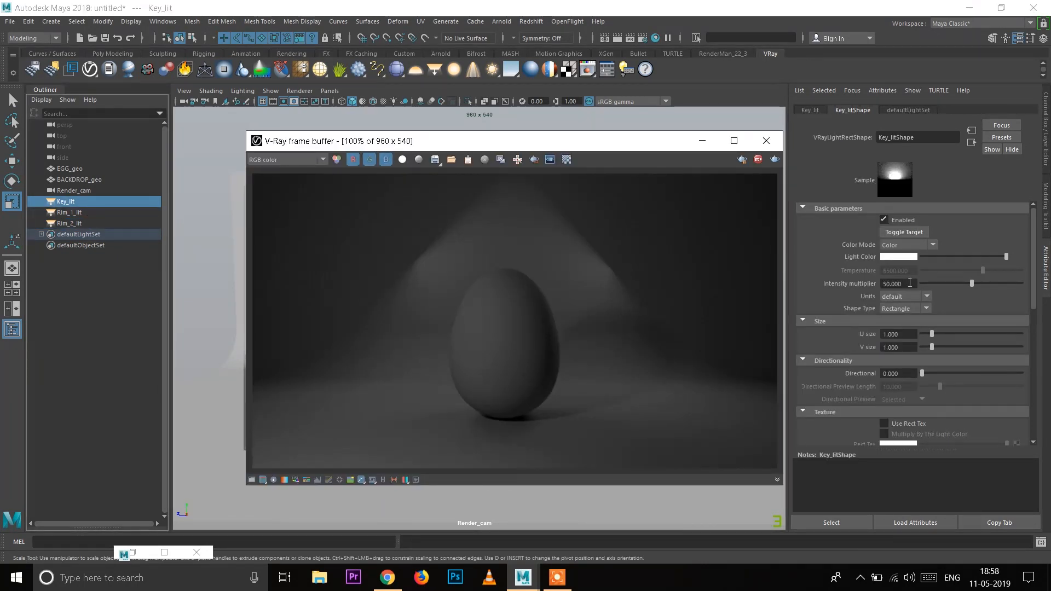
pyautogui.moveTo(909, 284); pyautogui.dragTo(798, 283)
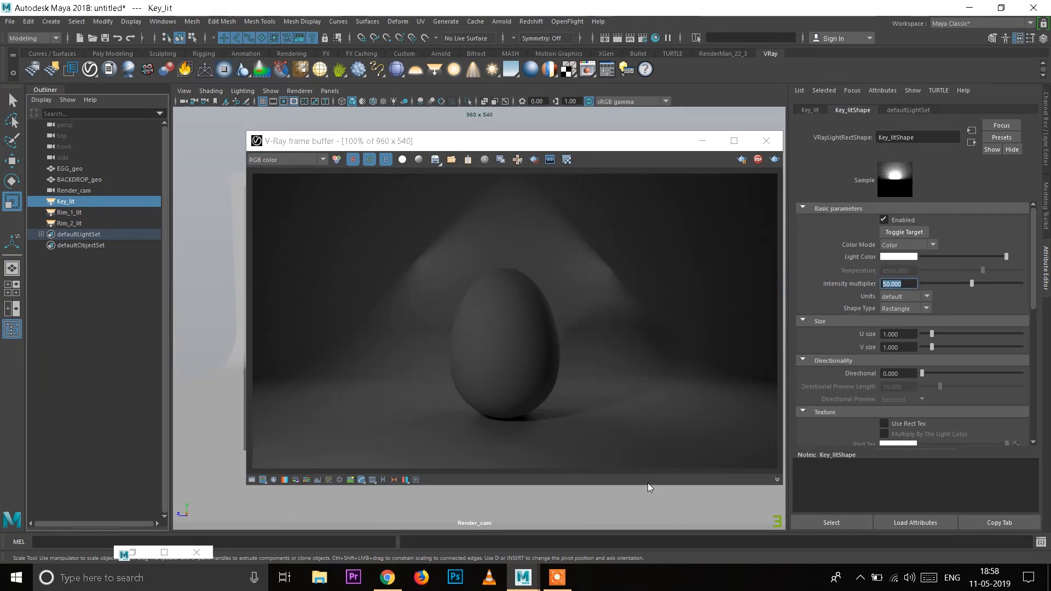
pyautogui.write('70')
pyautogui.press('Return')
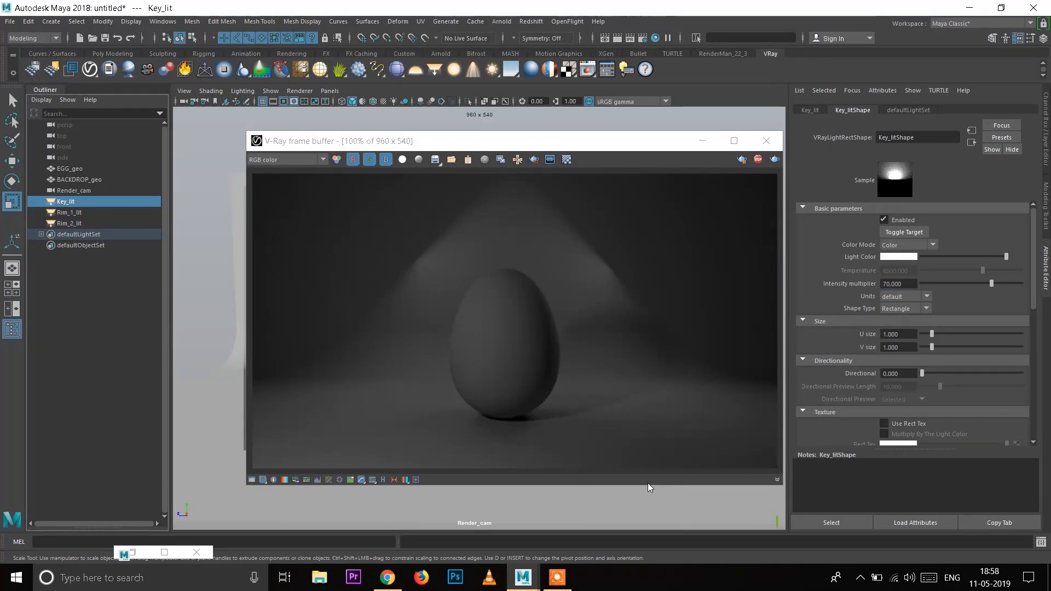
pyautogui.moveTo(903, 284); pyautogui.dragTo(832, 284)
pyautogui.write('100')
pyautogui.press('Return')
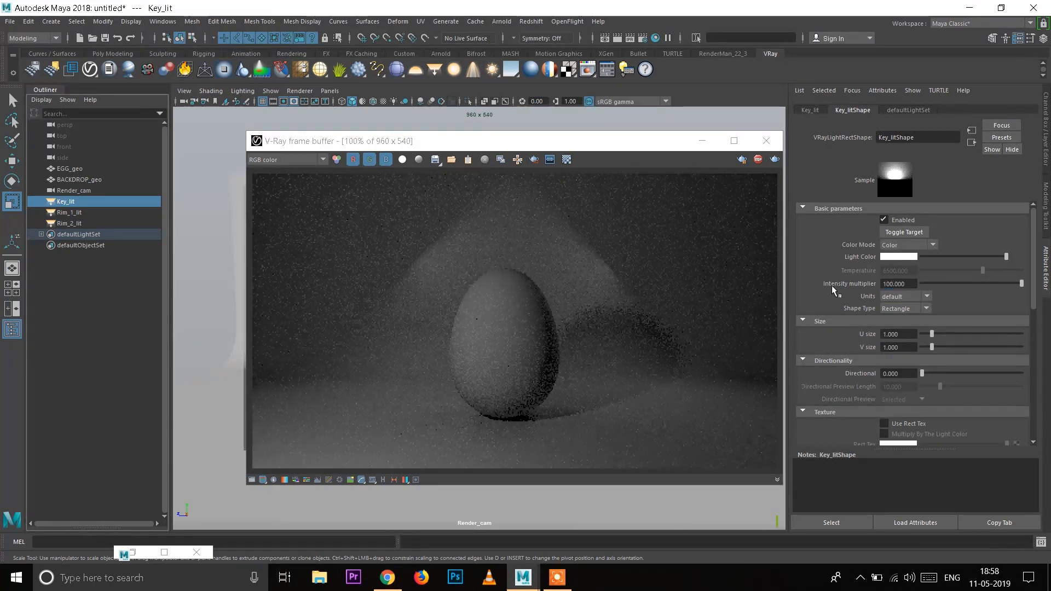
pyautogui.write('150')
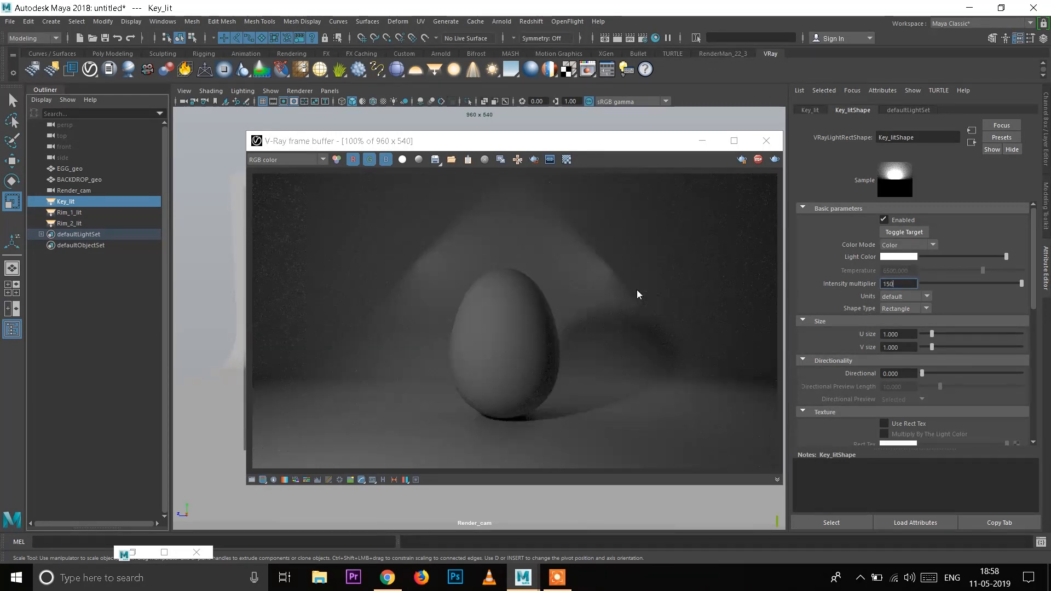
pyautogui.press('Return')
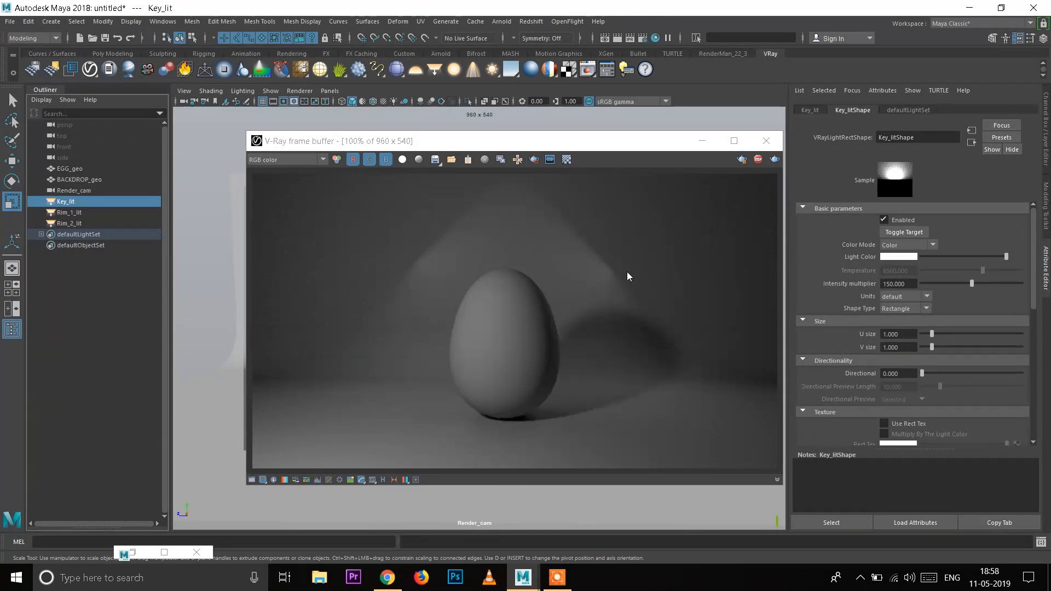
# Step: Set Key_lit's intensity multiplier to 120
pyautogui.moveTo(908, 283); pyautogui.dragTo(822, 288)
pyautogui.write('120')
pyautogui.press('Return')
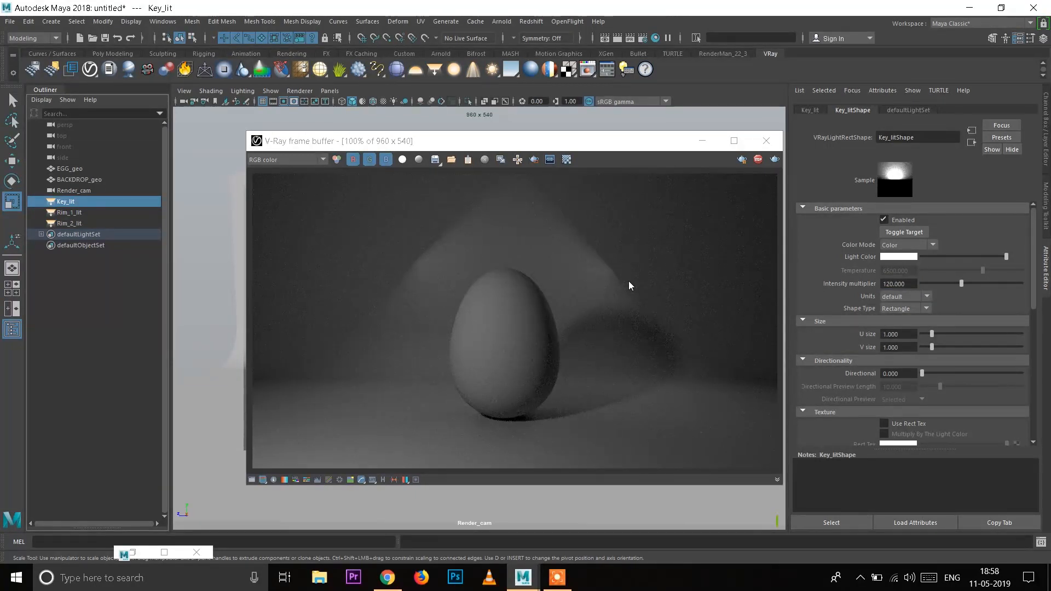
# Step: Set the intensity multiplier of both Rim_1_lit and Rim_2_lit to 0.1
pyautogui.click(64, 213)
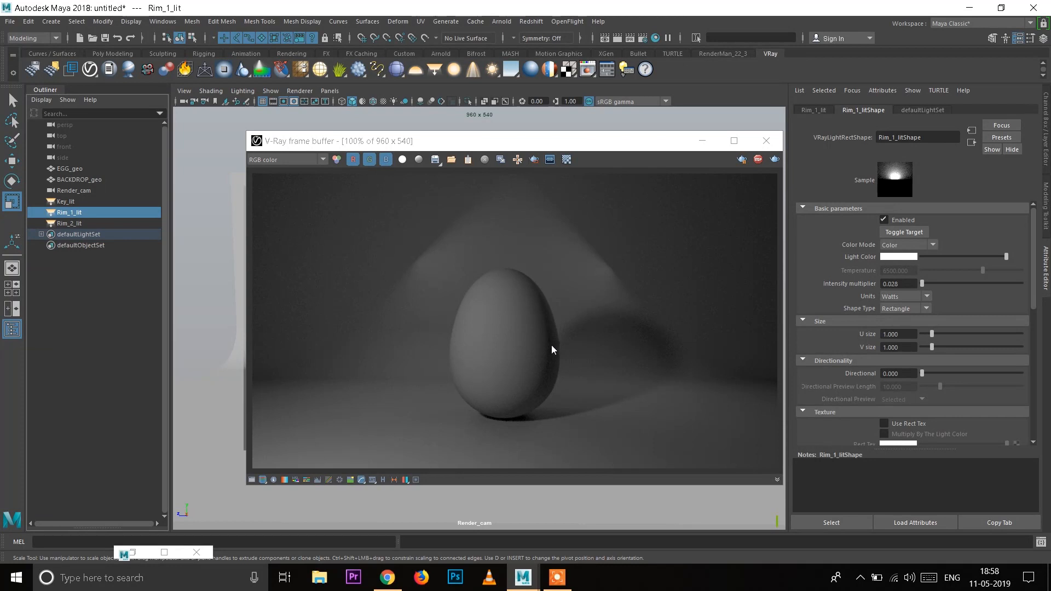
pyautogui.doubleClick(889, 284)
pyautogui.press('Return')
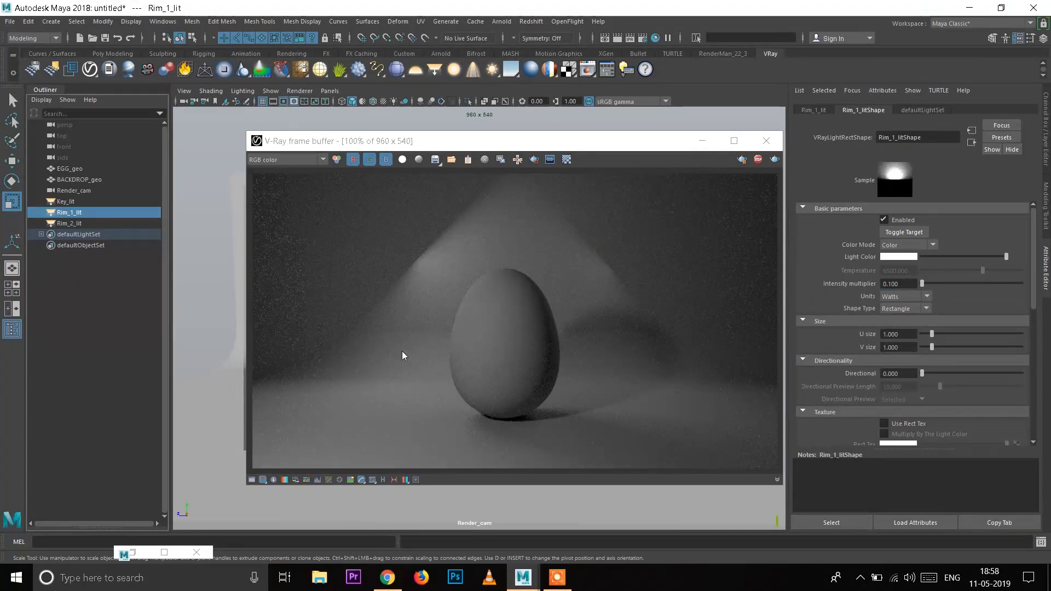
pyautogui.click(69, 222)
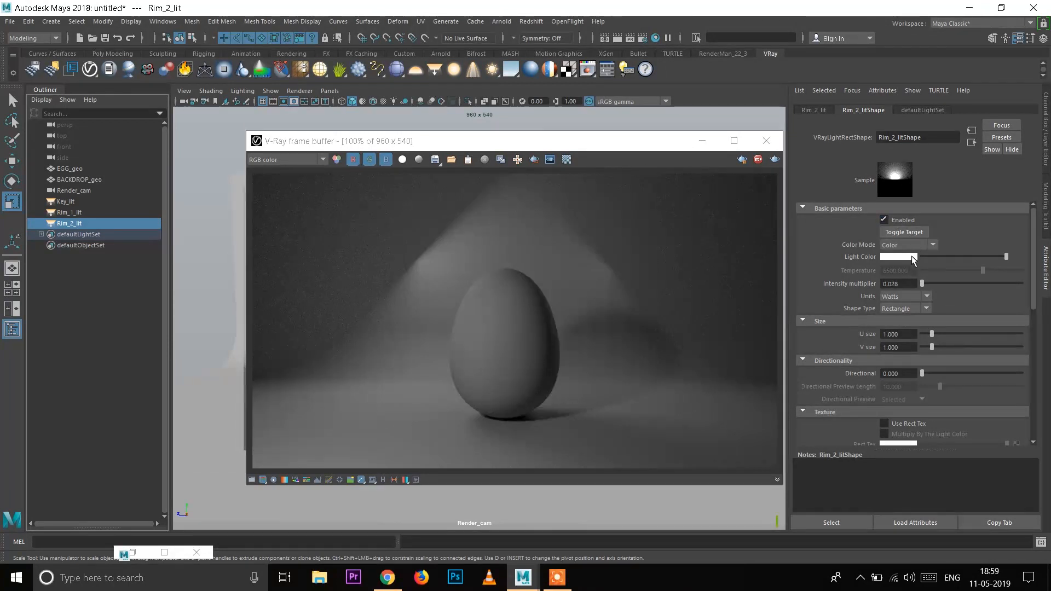
pyautogui.doubleClick(891, 283)
pyautogui.write('0.1')
pyautogui.press('Return')
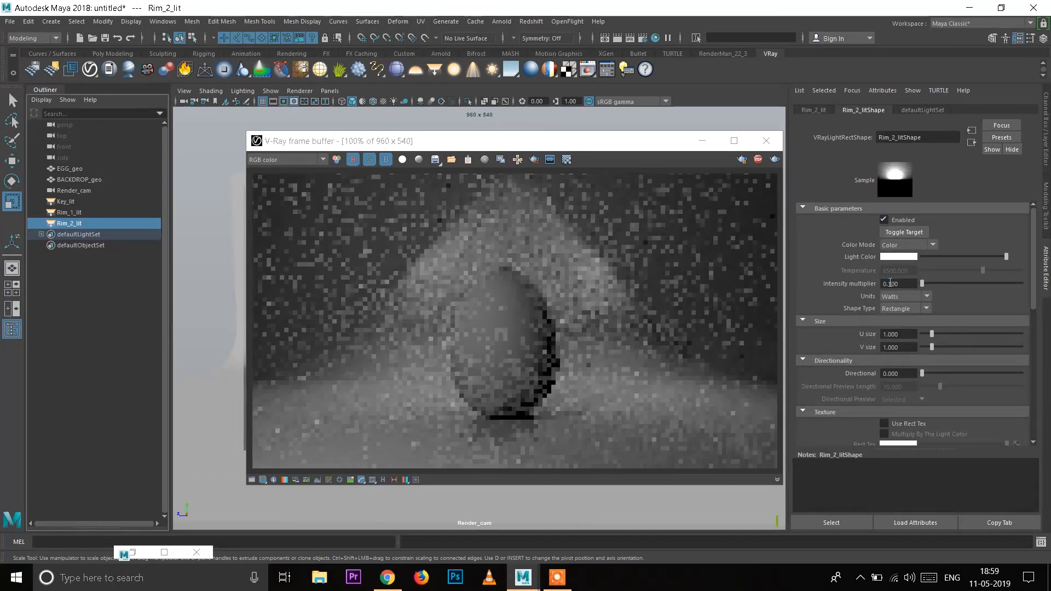